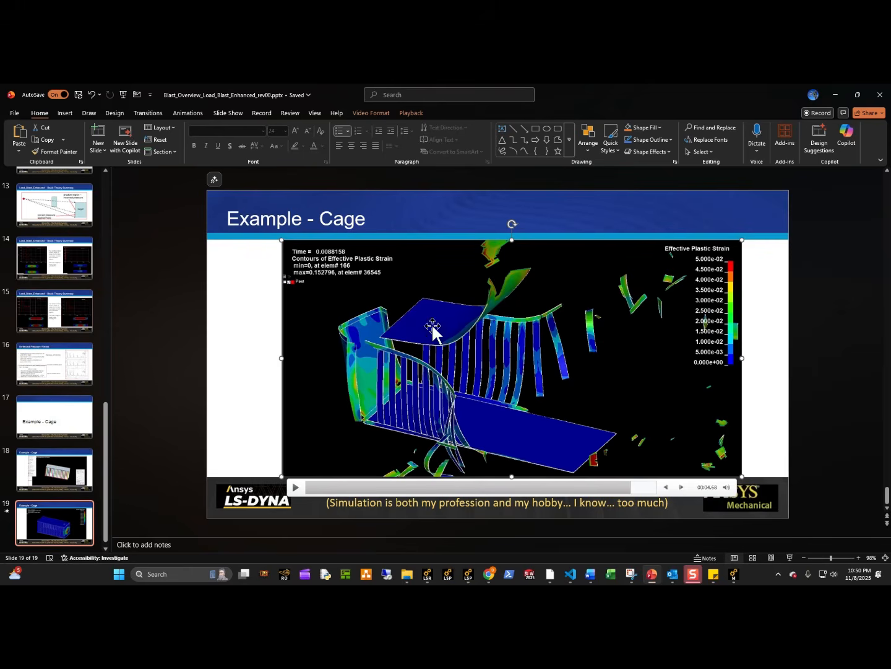
# Switch from the cage example slides to the Ansys Mechanical window of system D, which holds the cage model.
pyautogui.press('pageup')
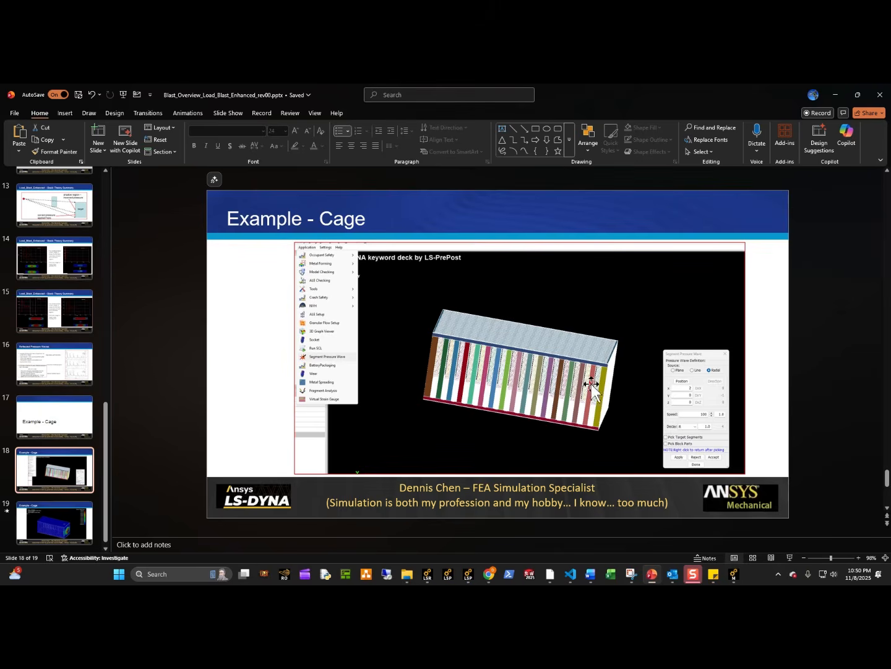
pyautogui.click(61, 496)
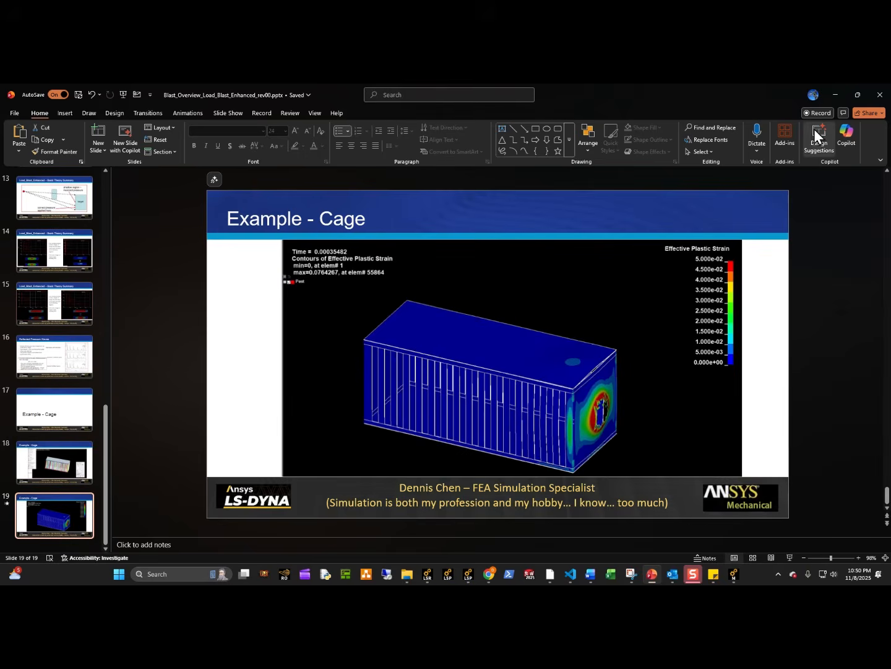
pyautogui.hotkey('alt', 'Tab')
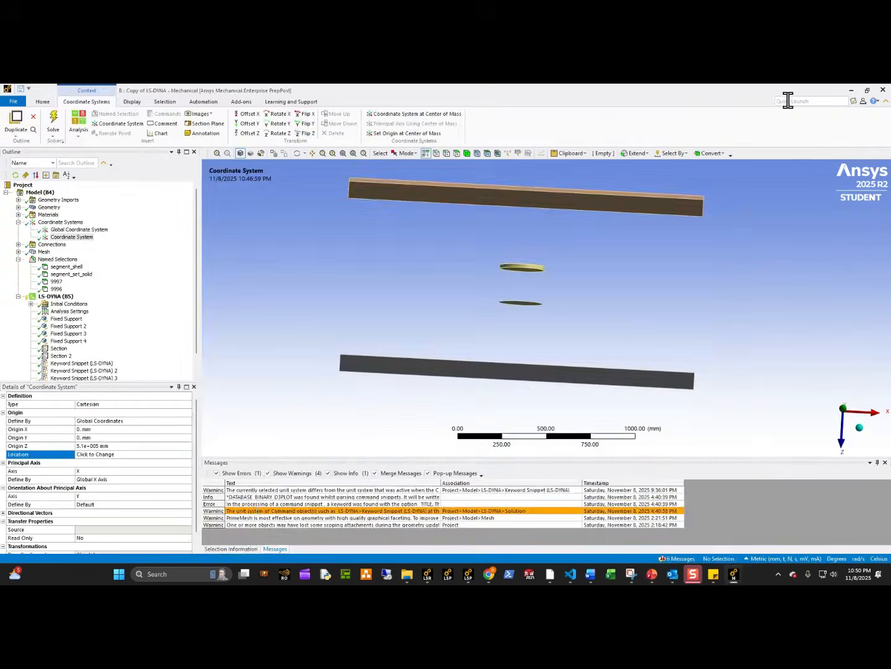
pyautogui.click(852, 90)
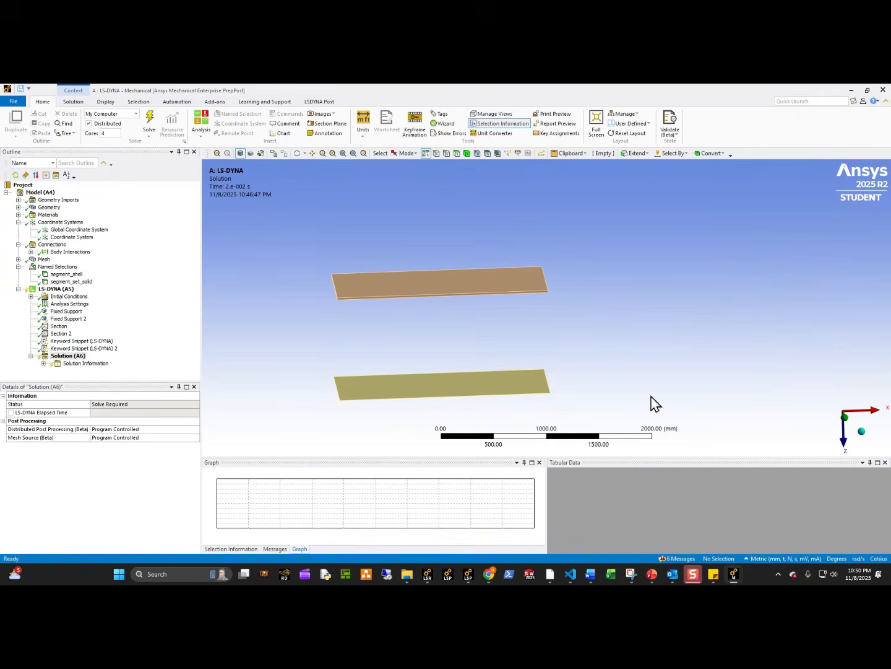
pyautogui.click(852, 90)
pyautogui.moveTo(734, 574)
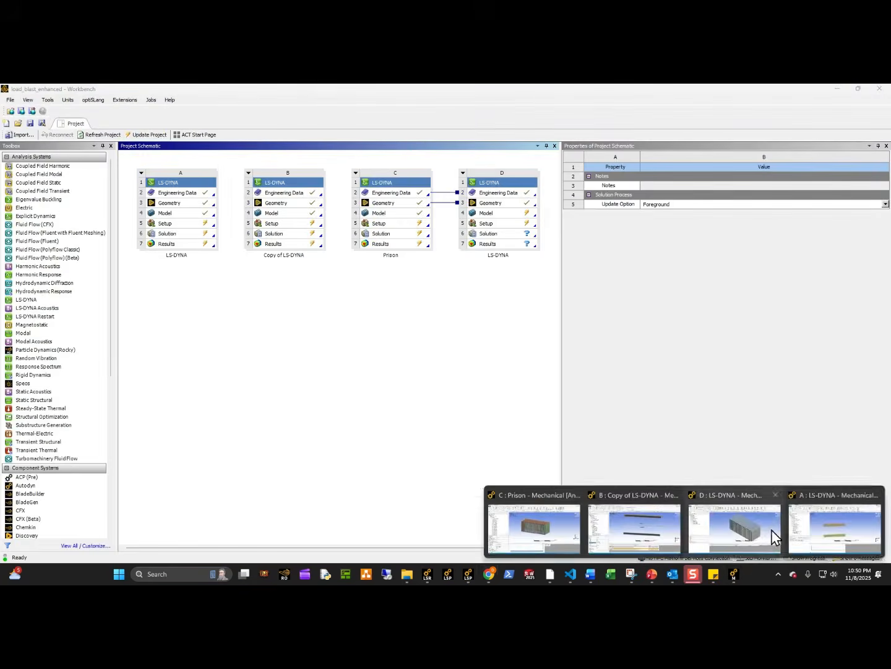
pyautogui.click(828, 520)
pyautogui.click(737, 529)
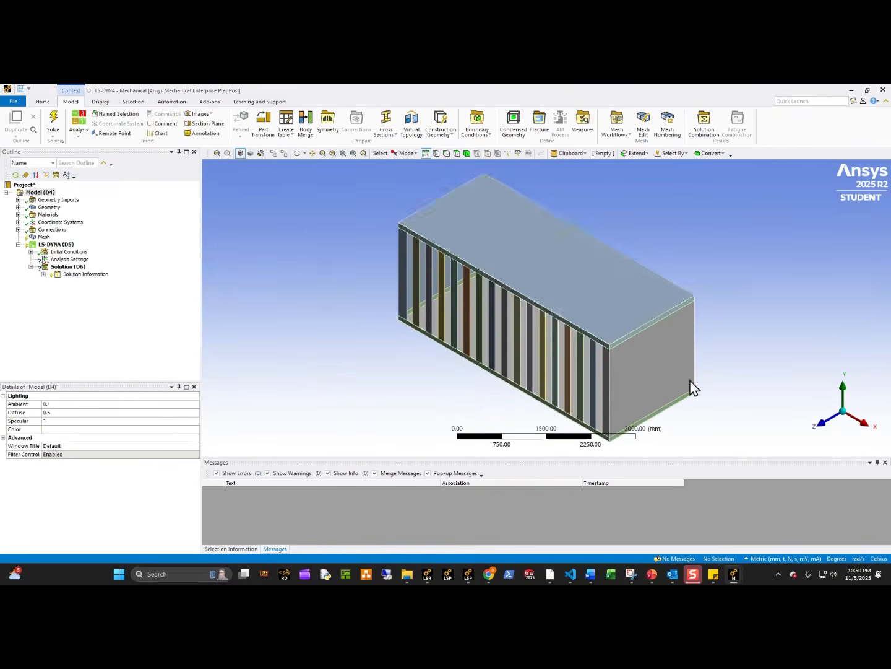
# Insert a coordinate system whose origin is defined by the cylindrical face of the small disc inside the cage.
pyautogui.moveTo(454, 354); pyautogui.dragTo(615, 359, button='middle')
pyautogui.scroll(10, 617, 356)
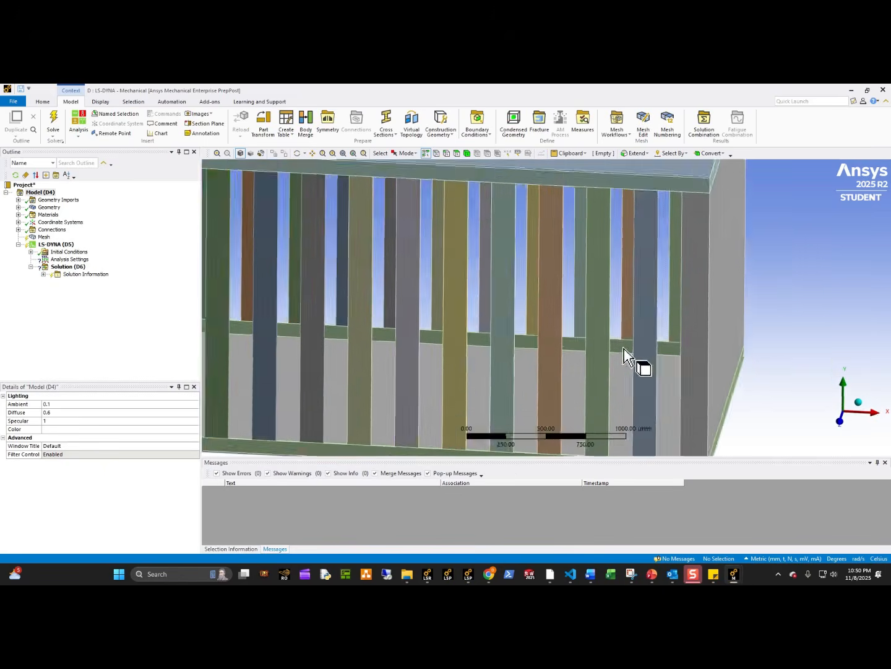
pyautogui.scroll(8, 621, 352)
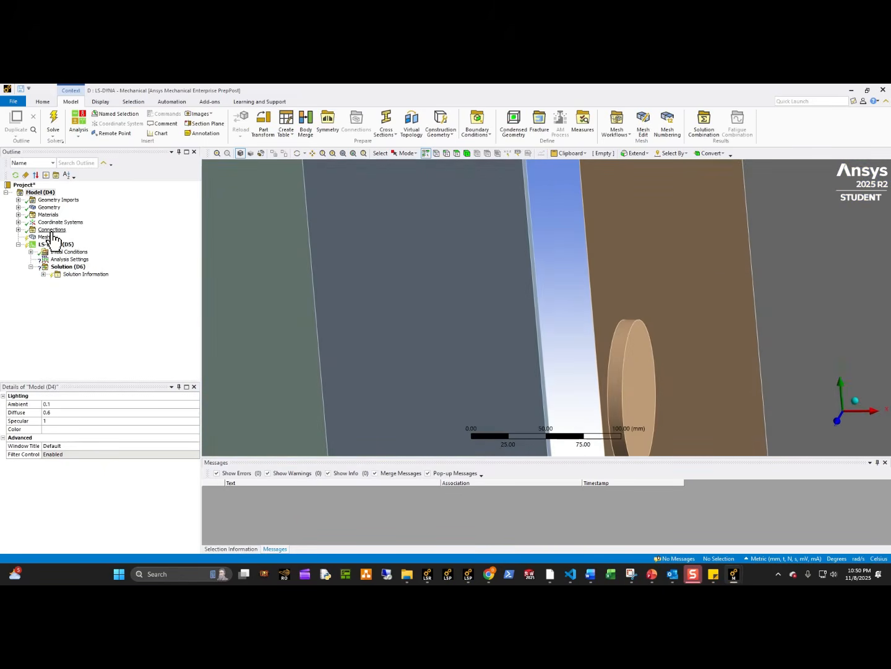
pyautogui.click(18, 222)
pyautogui.click(46, 222)
pyautogui.rightClick(46, 224)
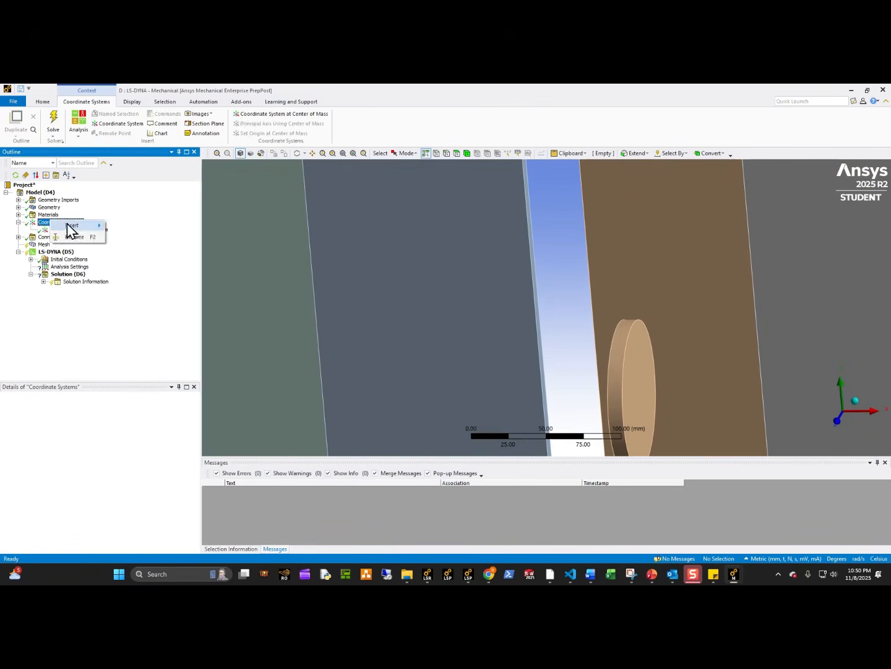
pyautogui.moveTo(112, 232)
pyautogui.click(145, 225)
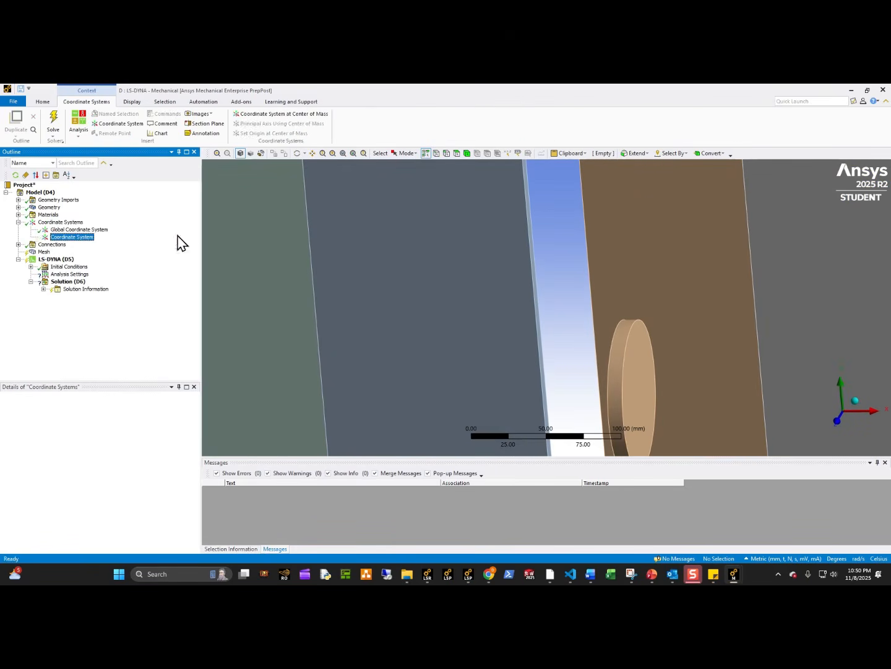
pyautogui.click(457, 153)
pyautogui.click(622, 368)
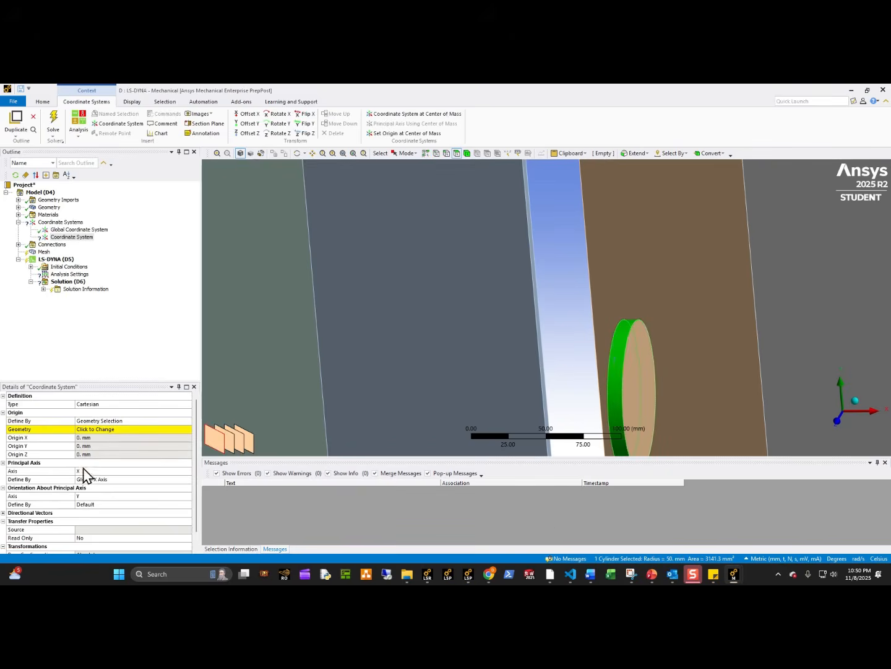
pyautogui.doubleClick(108, 431)
pyautogui.scroll(-5, 616, 384)
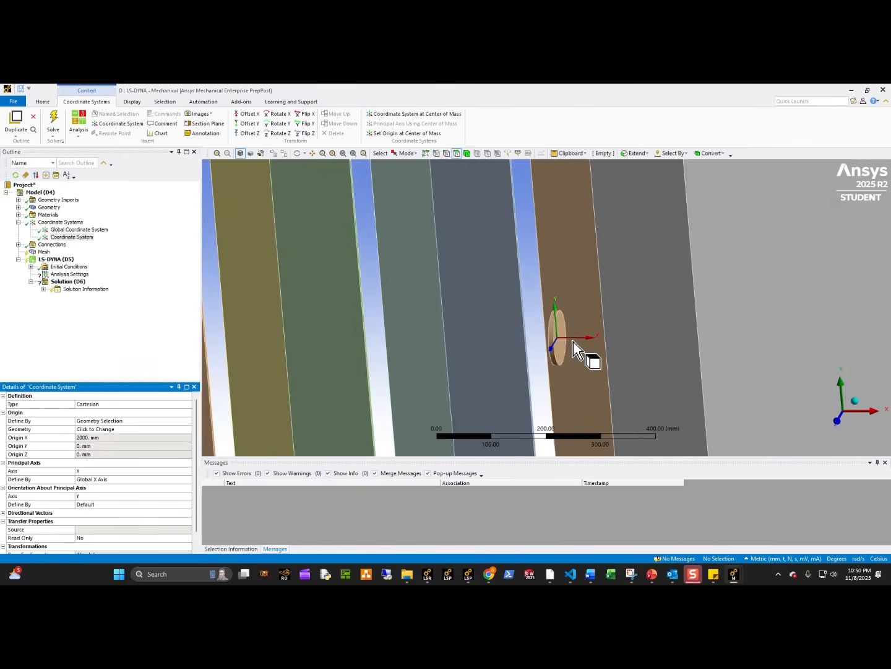
# Define the new coordinate system's origin by Global Coordinates.
pyautogui.click(189, 421)
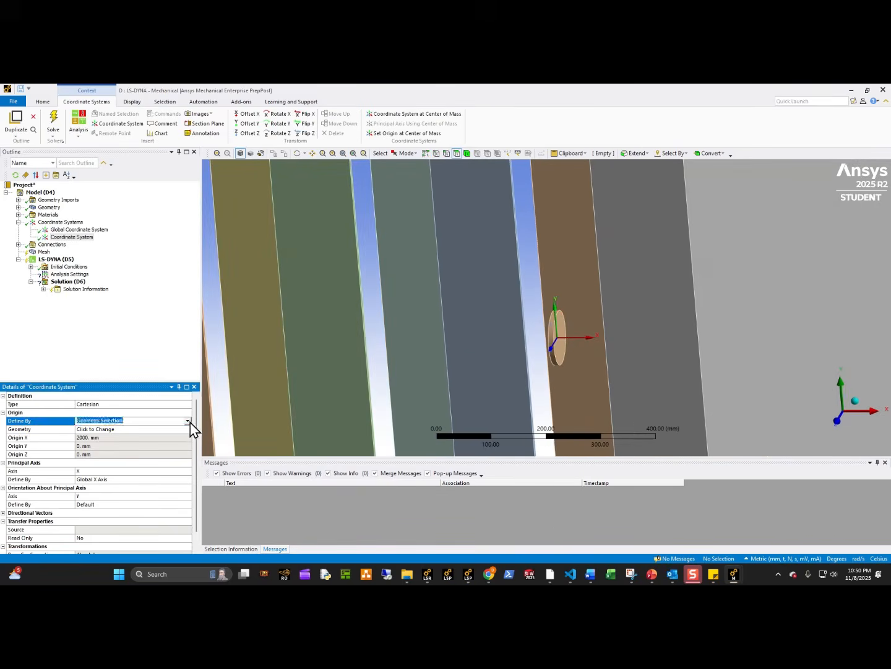
pyautogui.click(187, 420)
pyautogui.click(105, 440)
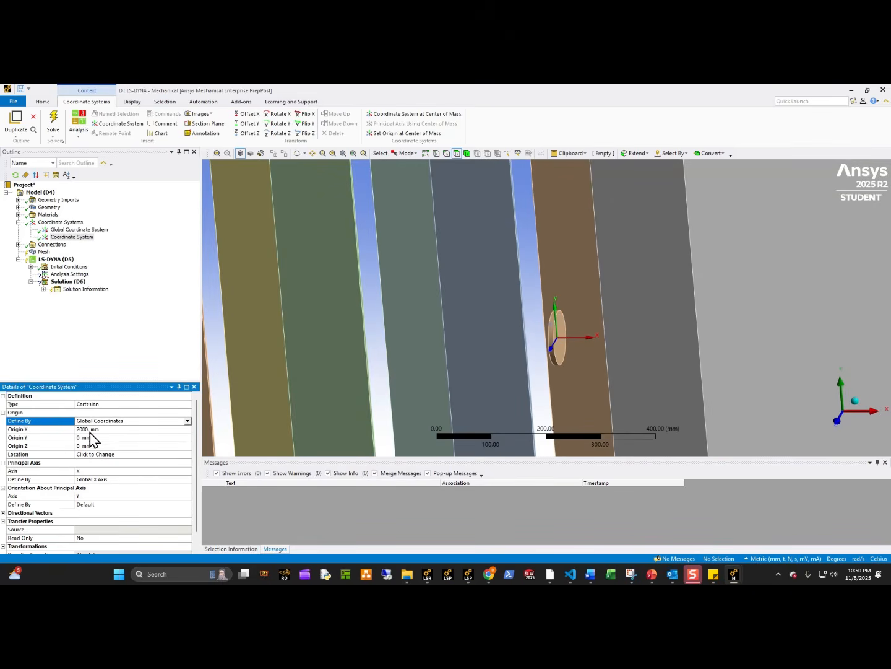
# Set the display units to Metric (m, kg, N, s, V, A).
pyautogui.click(42, 101)
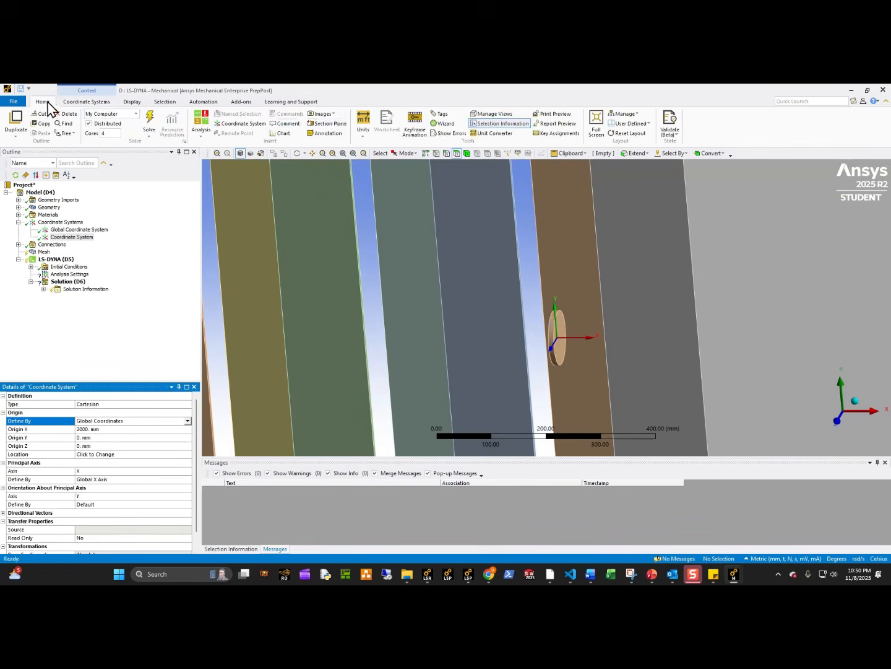
pyautogui.click(363, 147)
pyautogui.click(380, 157)
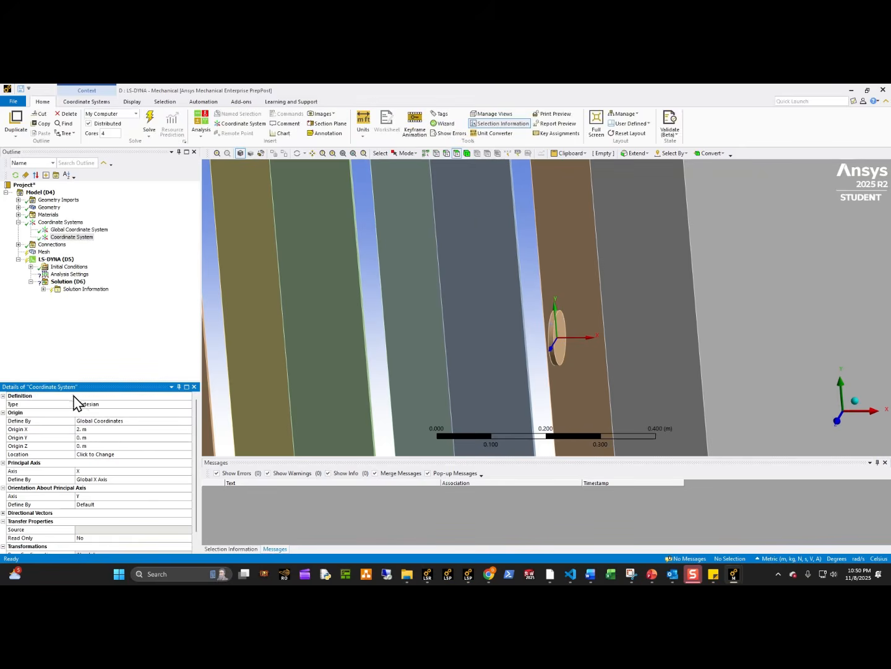
# Switch to the PowerPoint deck, examine the keyword example on the Load_Blast_Enhanced Overview slide, and return to Mechanical.
pyautogui.click(652, 574)
pyautogui.scroll(3, 53, 378)
pyautogui.scroll(5, 54, 378)
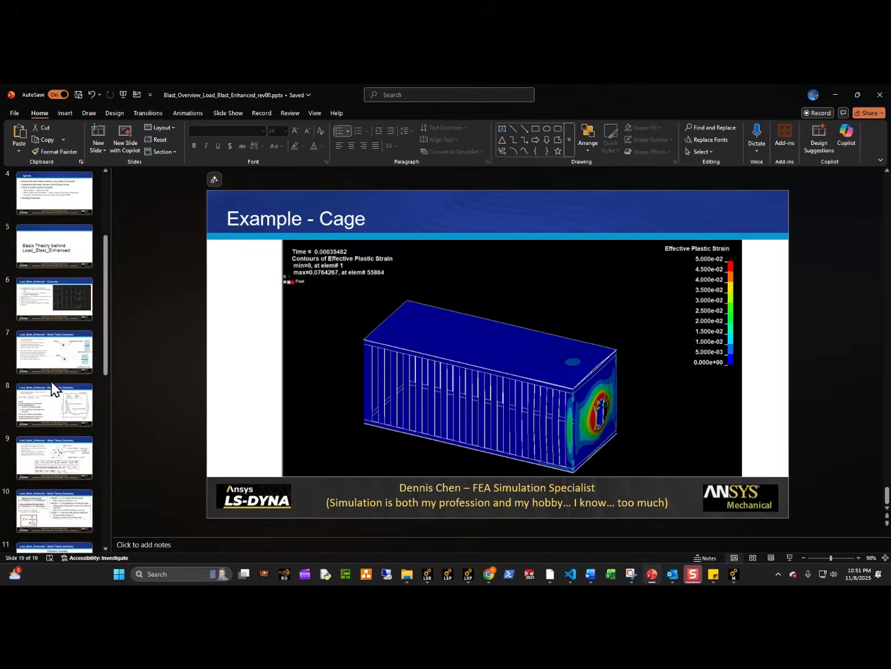
pyautogui.click(56, 367)
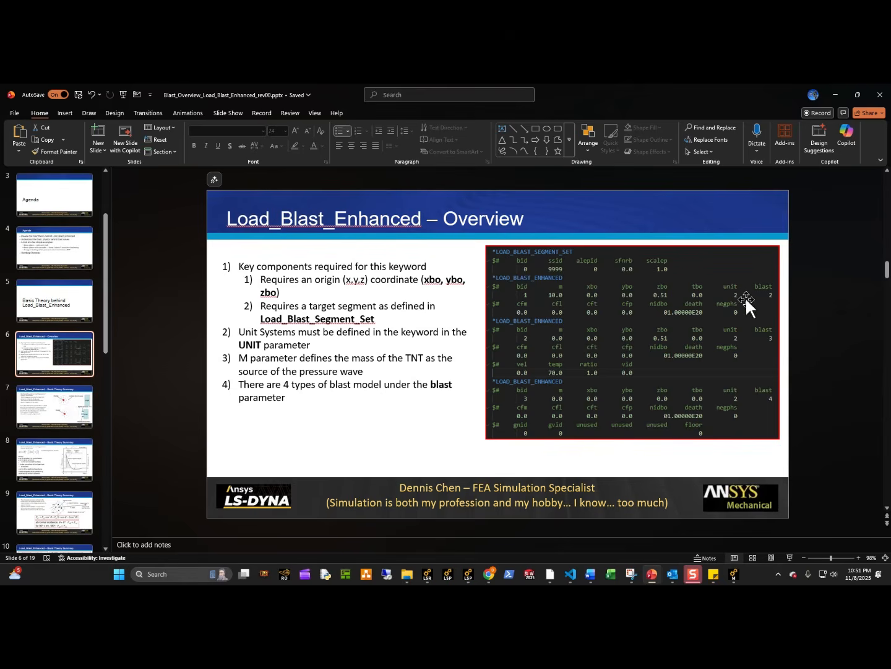
pyautogui.click(835, 95)
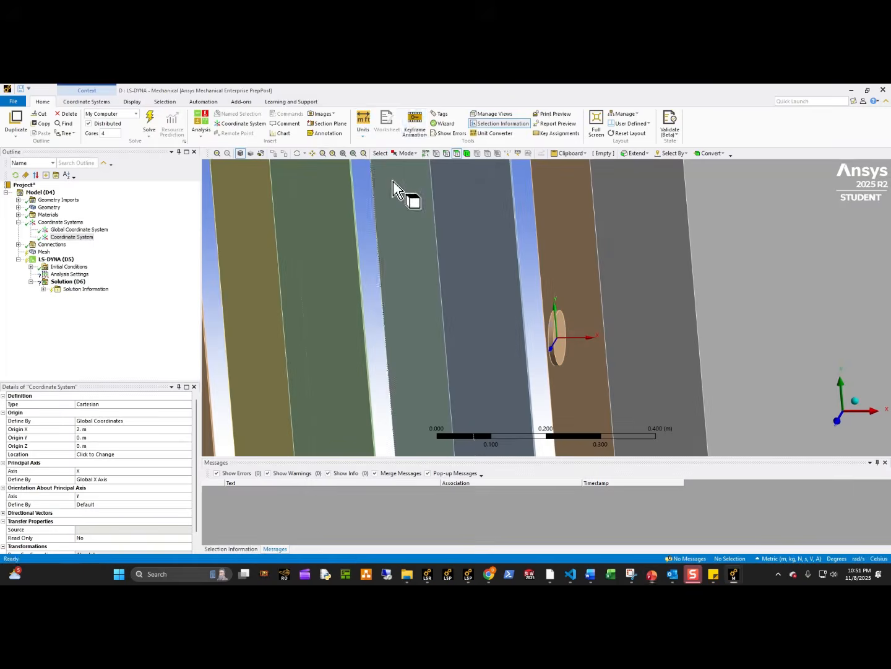
# Set the Solver Unit System in the LS-DYNA analysis settings to mks.
pyautogui.click(365, 124)
pyautogui.click(78, 275)
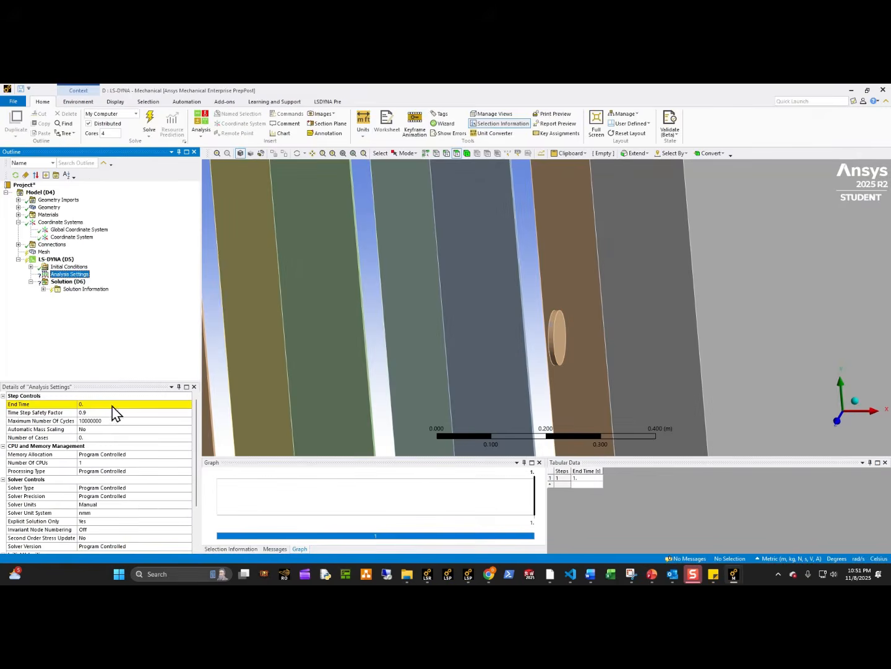
pyautogui.click(147, 512)
pyautogui.click(187, 512)
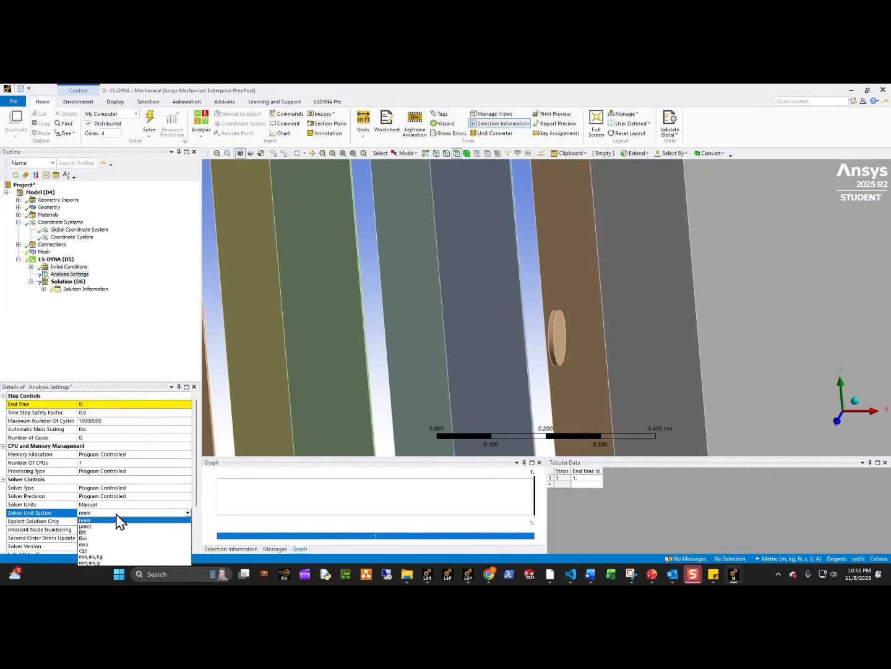
pyautogui.click(109, 529)
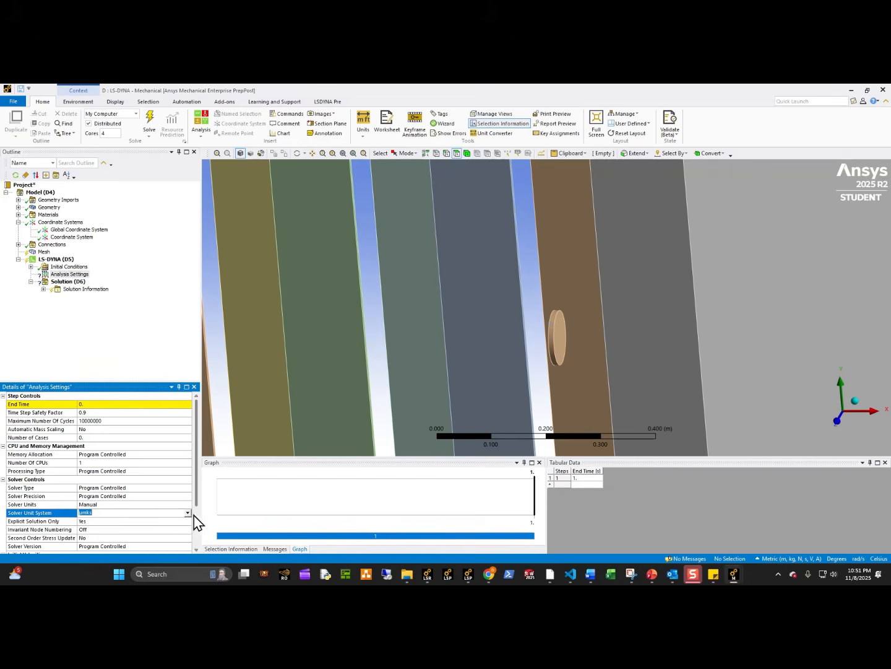
pyautogui.click(187, 513)
pyautogui.click(115, 552)
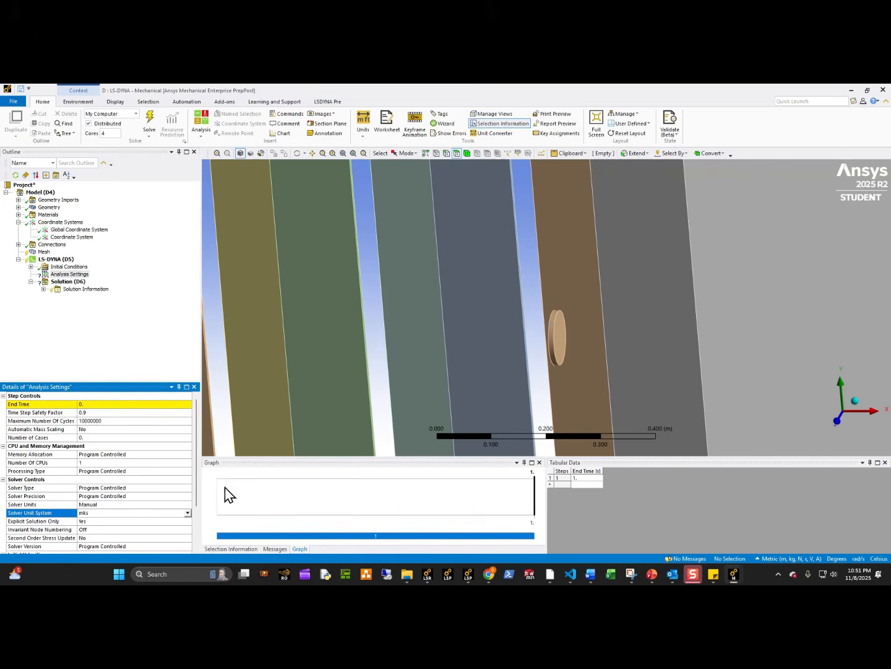
# Suppress the small disc body located at the new coordinate system's origin.
pyautogui.click(73, 238)
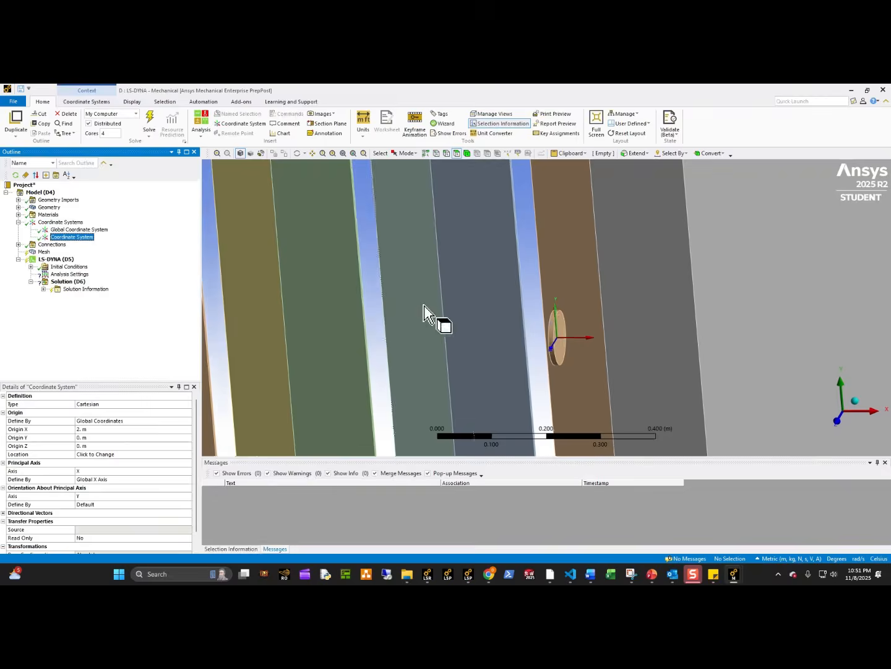
pyautogui.scroll(2, 590, 337)
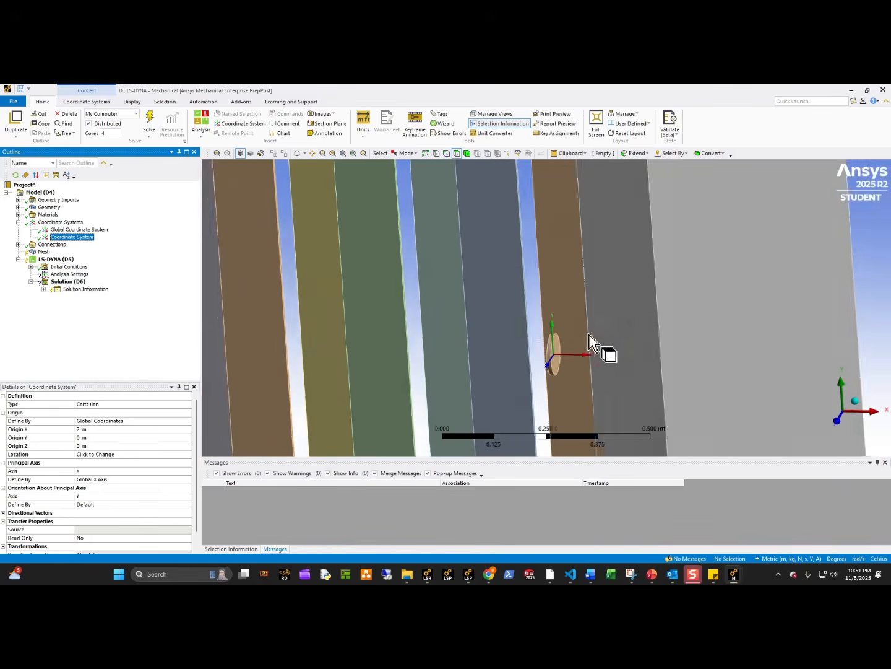
pyautogui.moveTo(560, 382); pyautogui.dragTo(558, 381, button='middle')
pyautogui.click(559, 389)
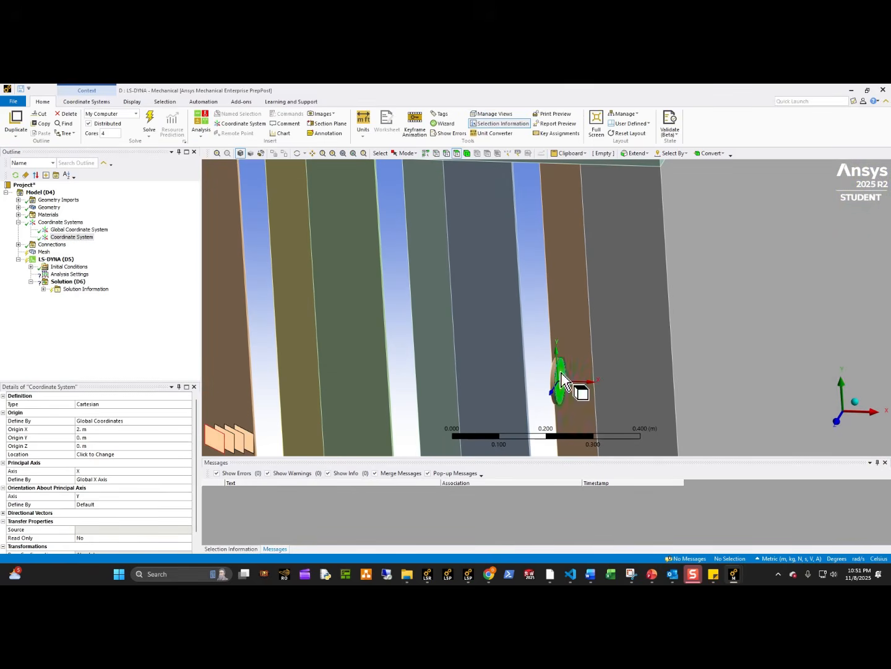
pyautogui.rightClick(560, 374)
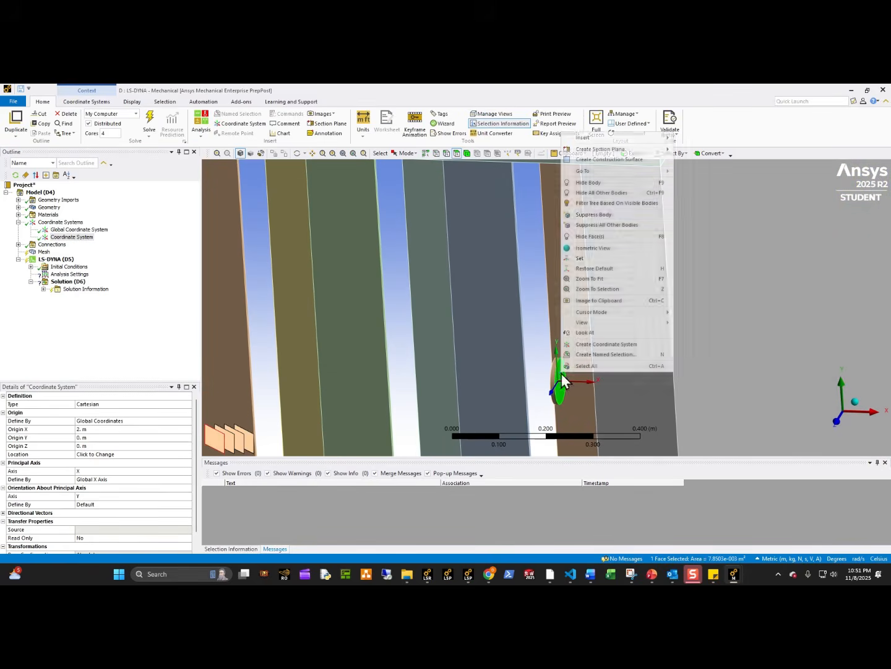
pyautogui.click(592, 236)
# Examine the material assignment of a cage body and the steel's bilinear isotropic hardening and *MAT_ADD_EROSION properties.
pyautogui.click(19, 207)
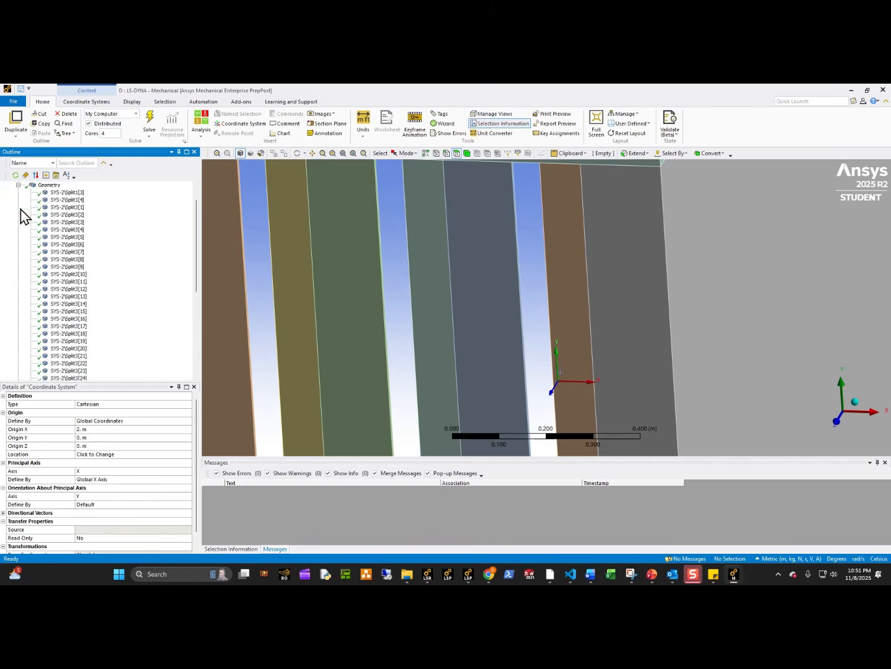
pyautogui.click(64, 201)
pyautogui.scroll(-2, 86, 368)
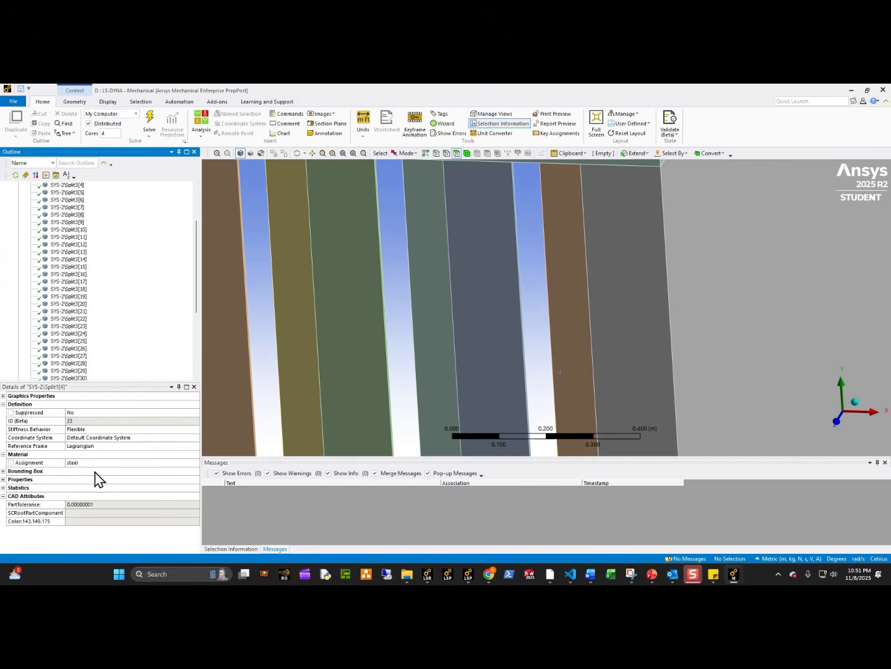
pyautogui.scroll(-6, 118, 365)
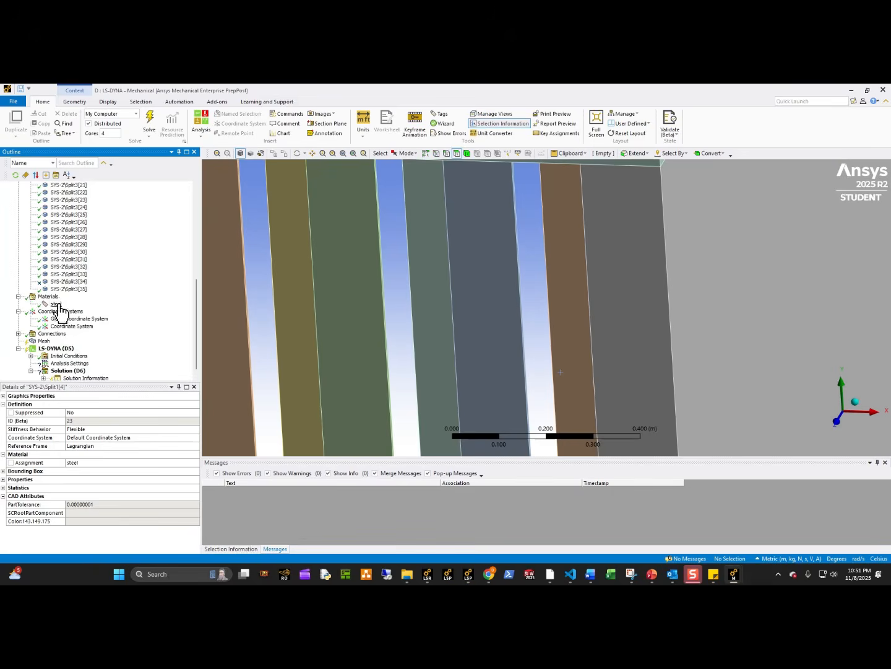
pyautogui.click(57, 304)
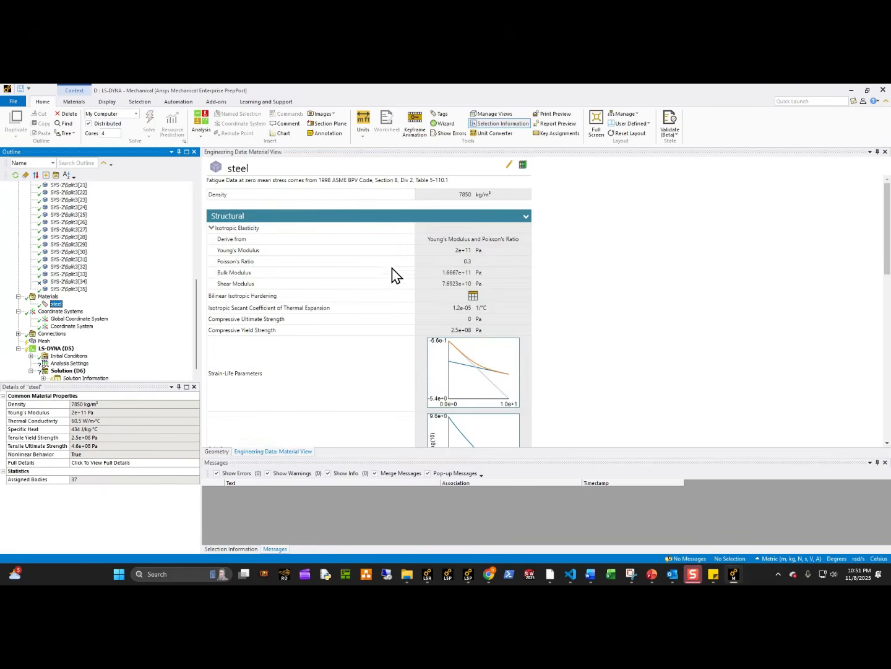
pyautogui.scroll(-3, 461, 269)
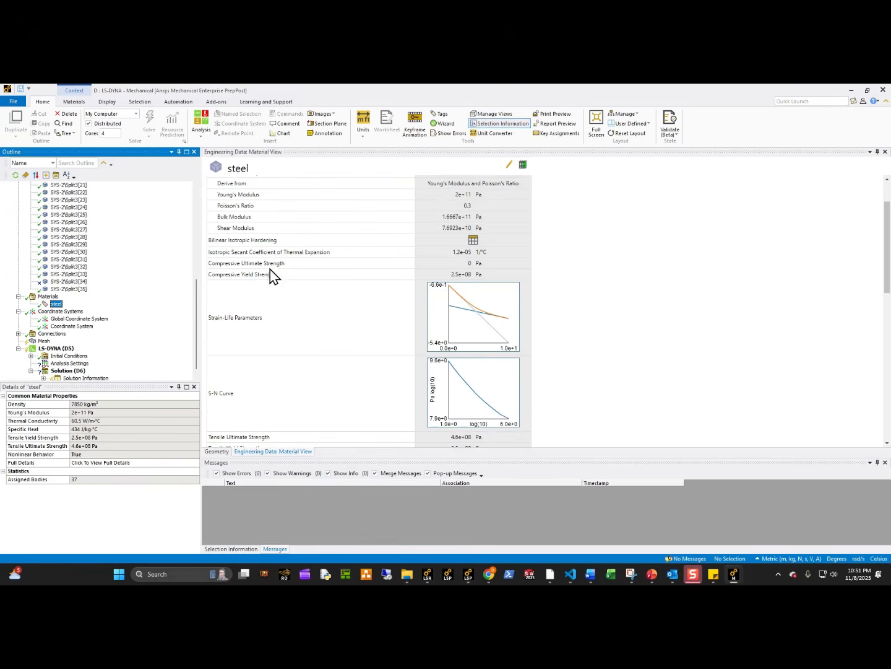
pyautogui.click(474, 241)
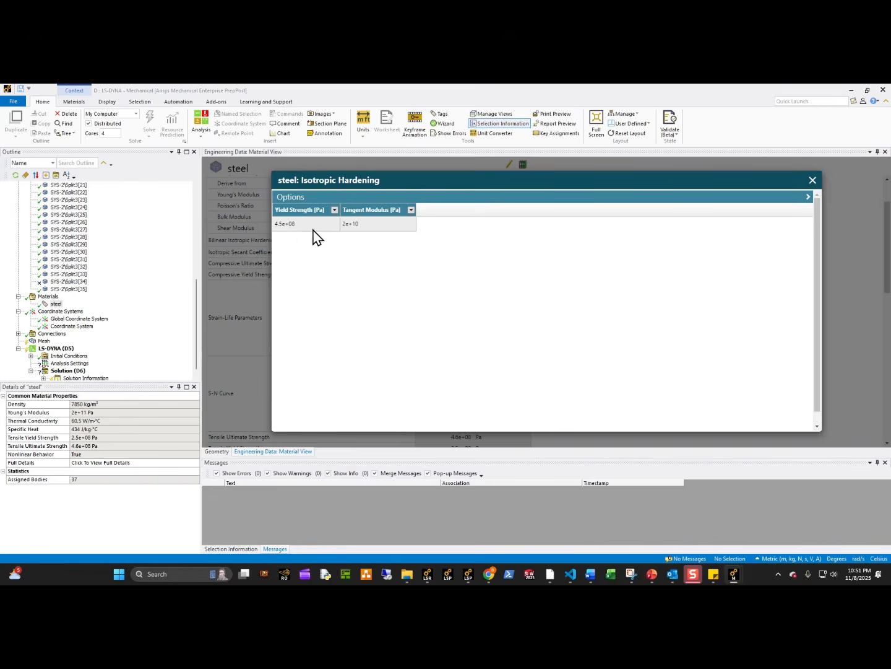
pyautogui.click(812, 180)
pyautogui.scroll(-3, 322, 328)
pyautogui.scroll(-10, 299, 393)
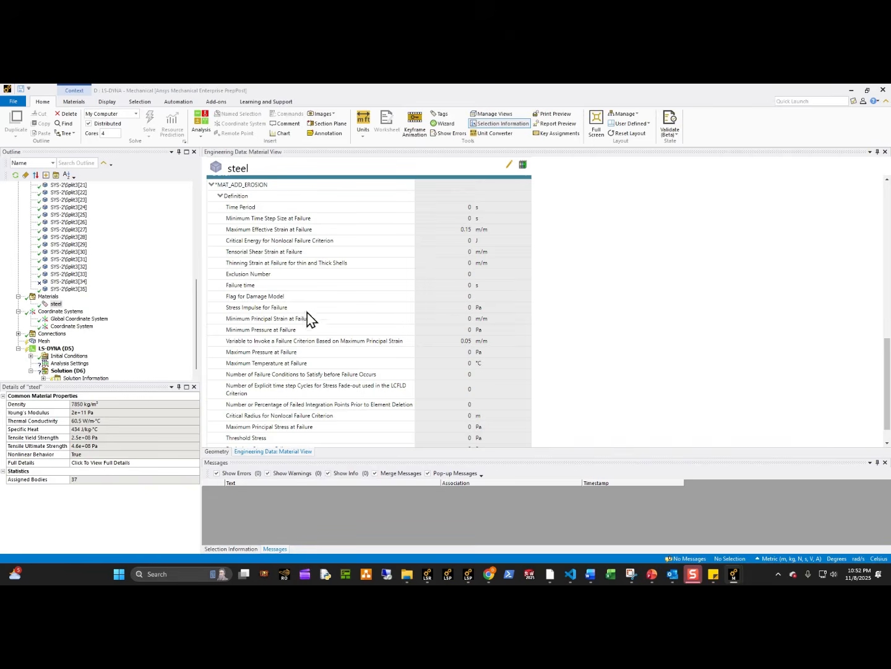
pyautogui.click(56, 304)
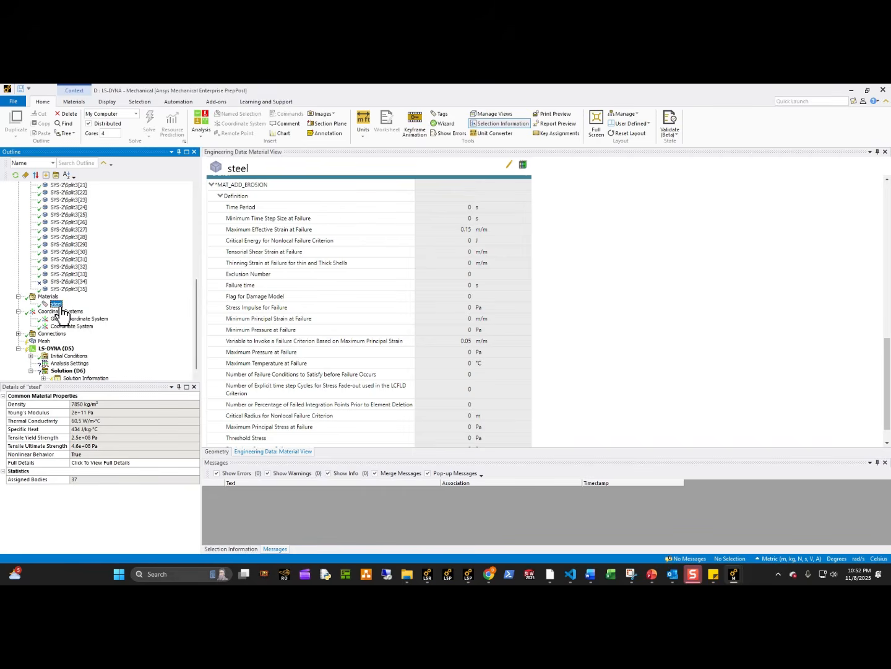
# Examine the coordinate systems in the cage model and the steel material's *MAT_ADD_EROSION properties.
pyautogui.click(60, 311)
pyautogui.scroll(-8, 588, 352)
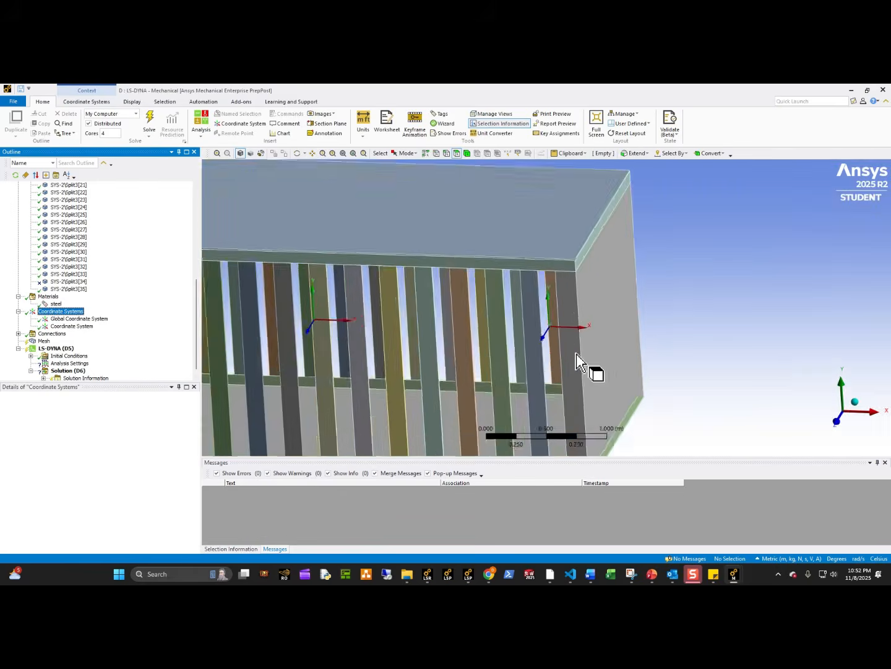
pyautogui.moveTo(577, 354); pyautogui.dragTo(472, 308, button='middle')
pyautogui.scroll(-5, 561, 370)
pyautogui.click(42, 304)
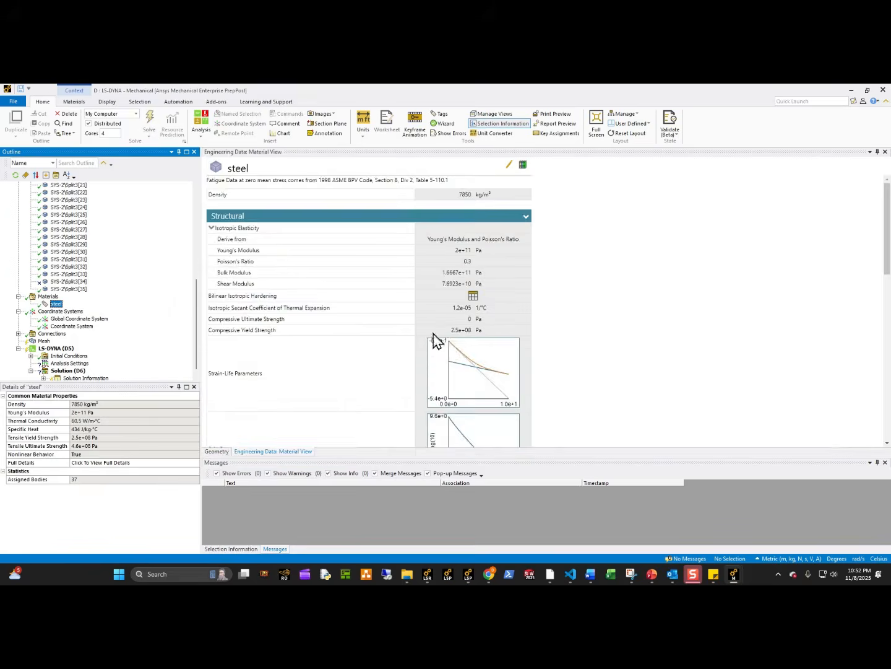
pyautogui.scroll(-15, 459, 367)
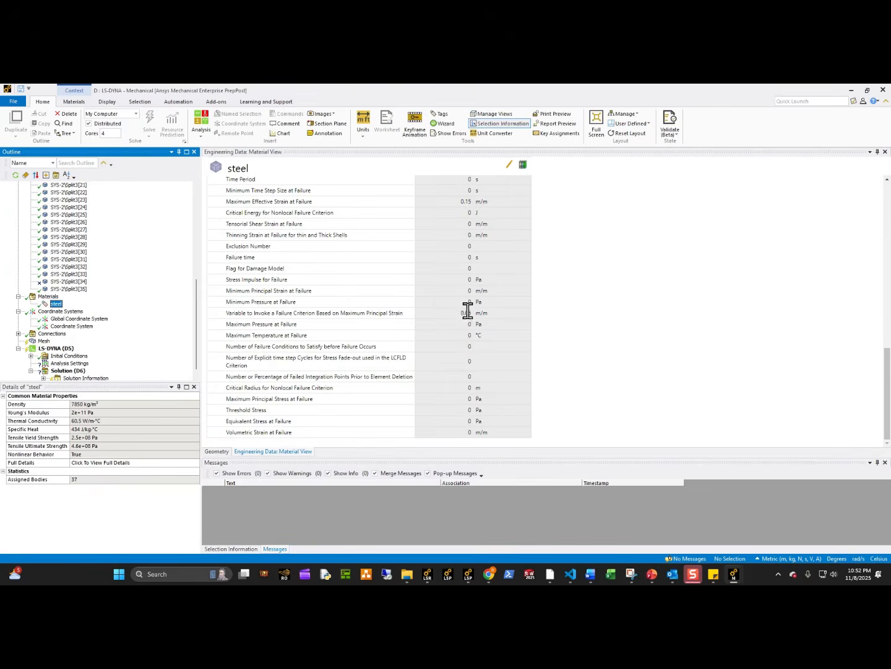
pyautogui.scroll(2, 468, 304)
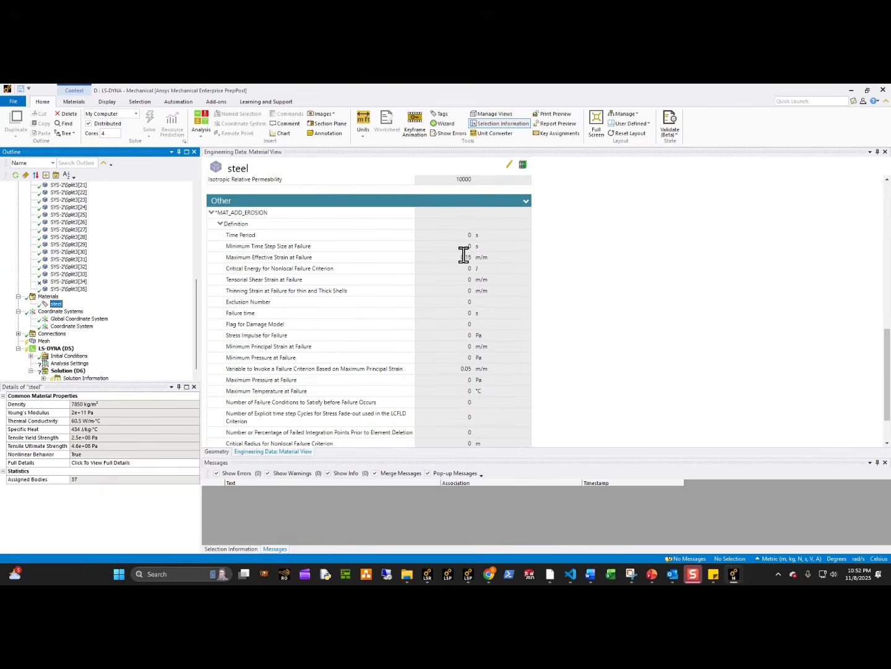
# Switch to VS Code, examine the mxeps and effeps fields in mat_add_erosion.k, and return to Mechanical.
pyautogui.click(575, 577)
pyautogui.click(414, 111)
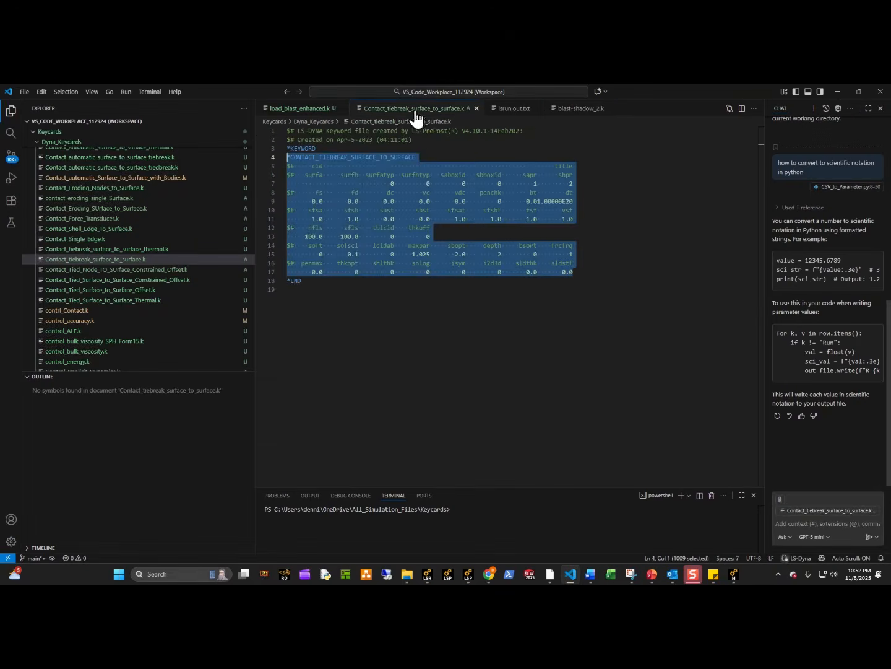
pyautogui.scroll(4, 155, 303)
pyautogui.scroll(-1, 156, 318)
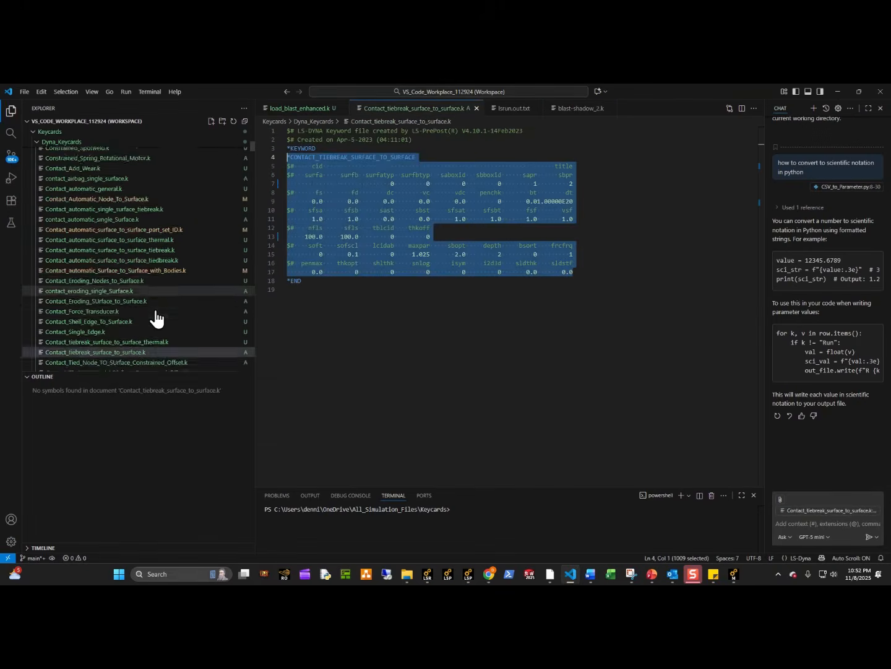
pyautogui.scroll(-10, 155, 317)
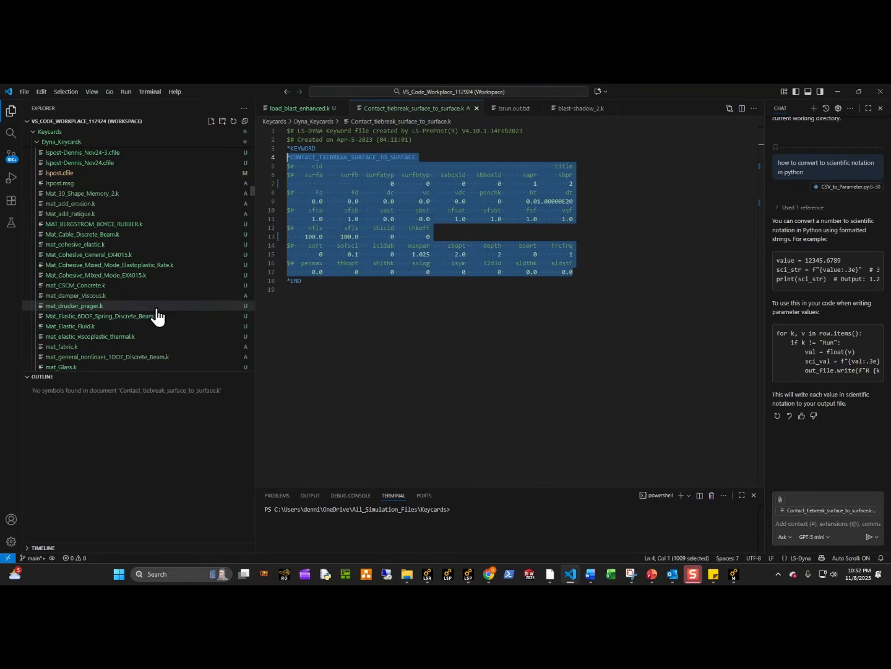
pyautogui.click(87, 204)
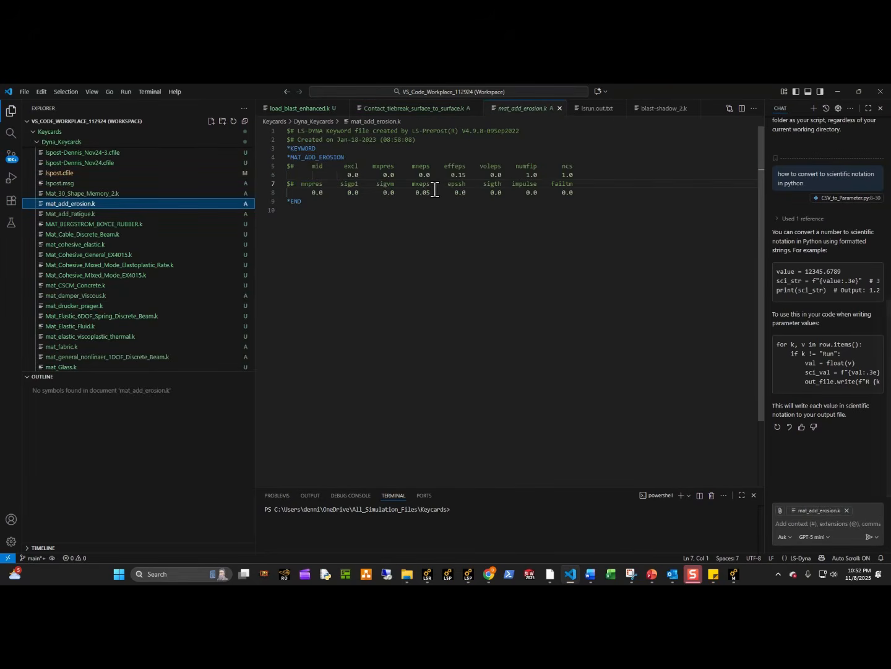
pyautogui.moveTo(435, 193); pyautogui.dragTo(416, 185)
pyautogui.click(443, 223)
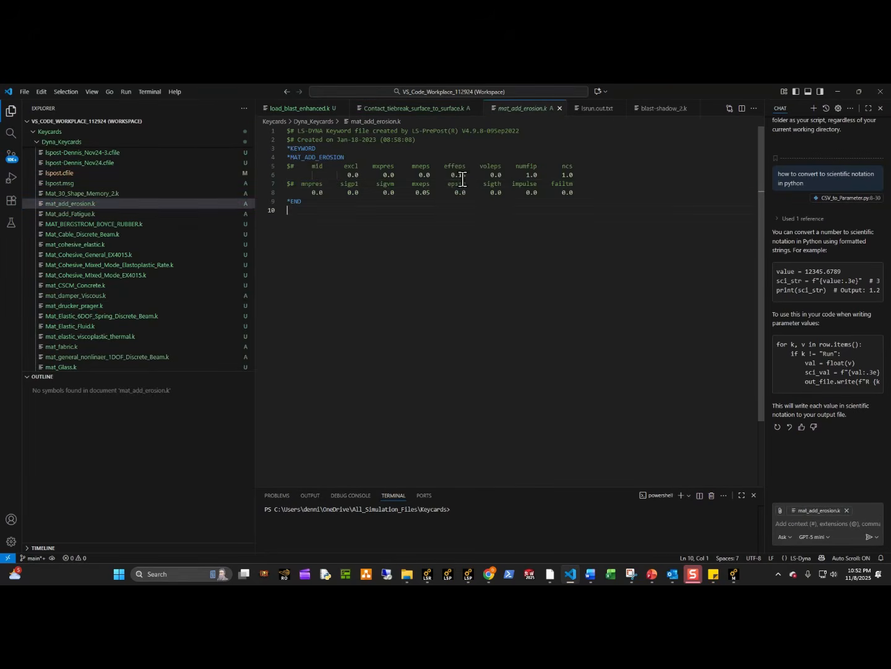
pyautogui.moveTo(469, 177); pyautogui.dragTo(458, 168)
pyautogui.click(458, 213)
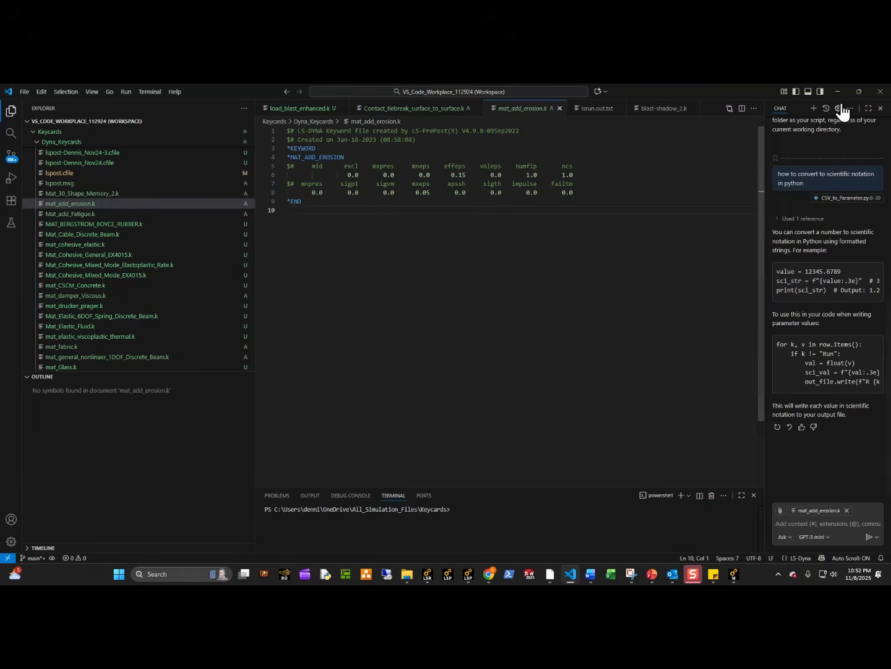
pyautogui.click(841, 93)
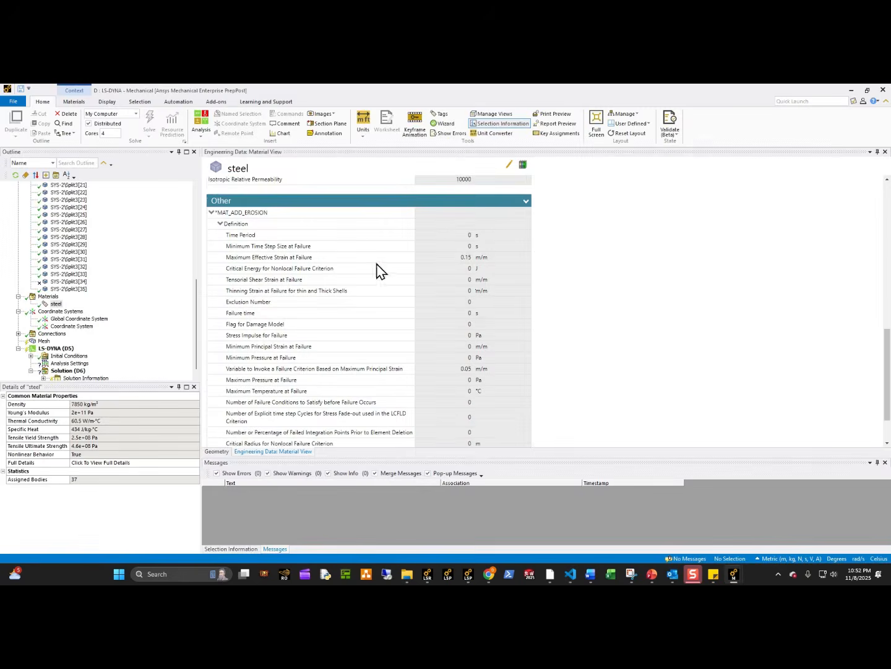
# Set the global mesh Element Size to 0.04 m.
pyautogui.scroll(-3, 483, 400)
pyautogui.scroll(-1, 80, 352)
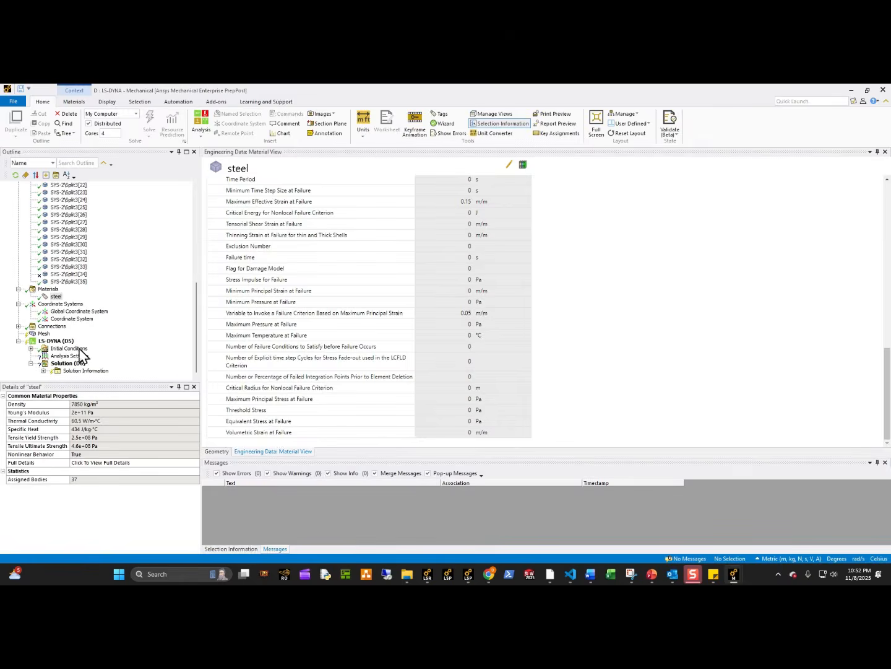
pyautogui.click(44, 333)
pyautogui.click(126, 437)
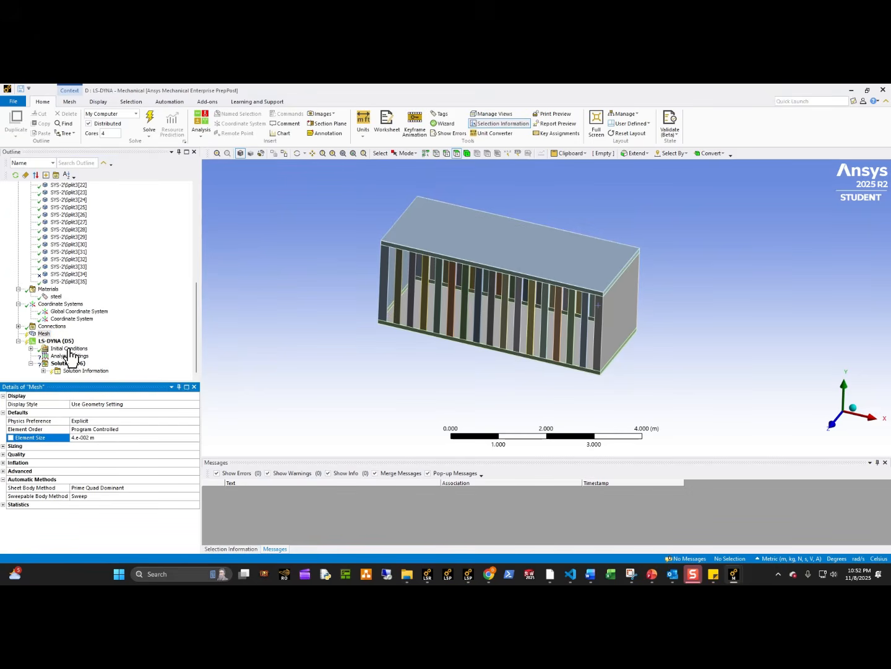
# Show which bodies of the cage are sweepable for meshing and clear the selection.
pyautogui.click(44, 334)
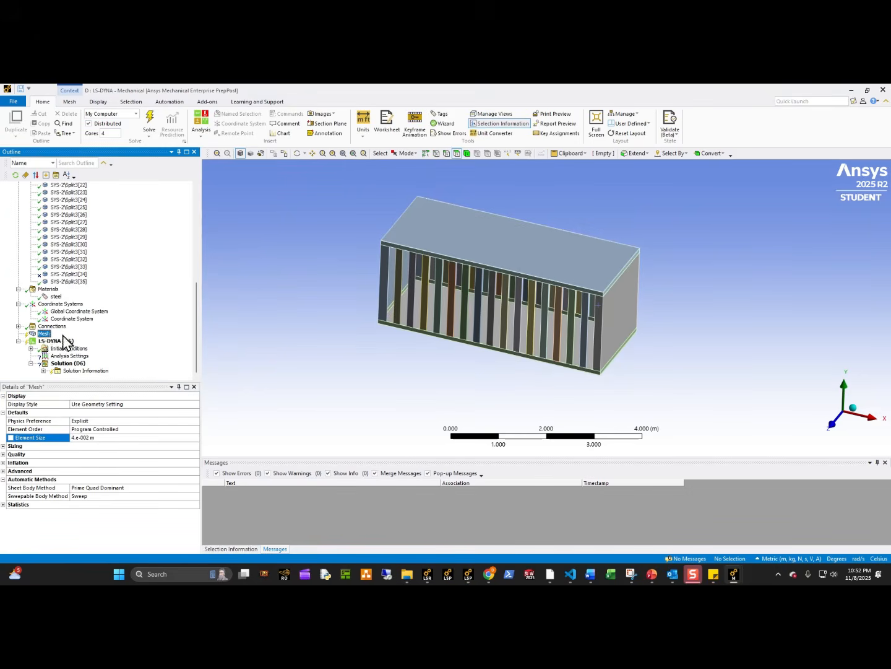
pyautogui.rightClick(48, 334)
pyautogui.moveTo(98, 401)
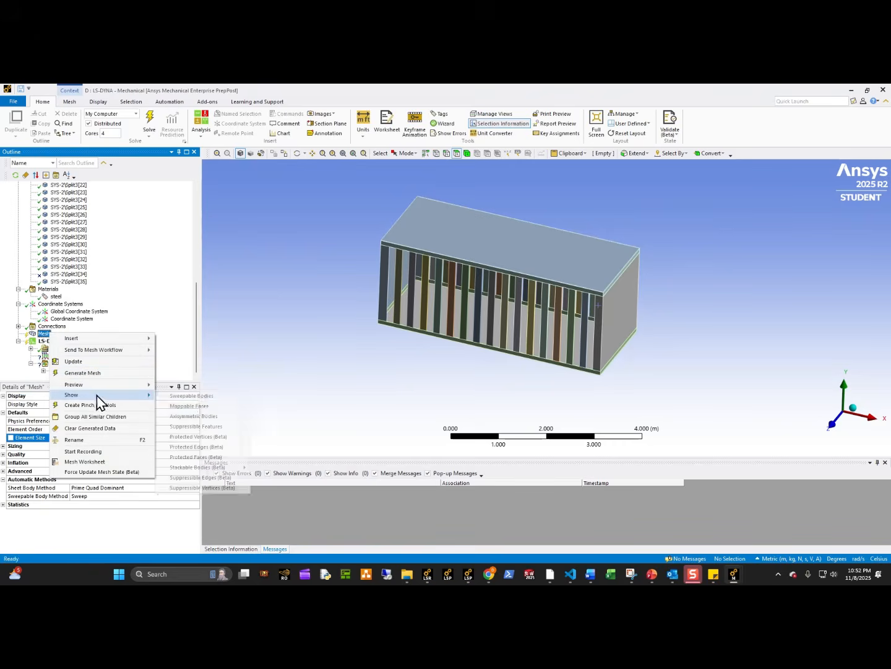
pyautogui.click(197, 397)
pyautogui.click(367, 355)
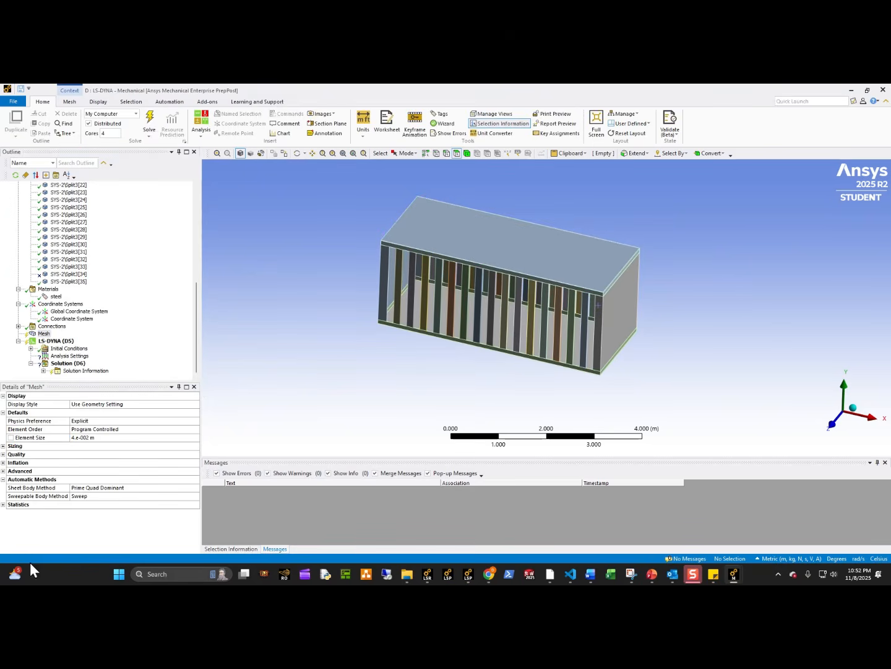
pyautogui.moveTo(731, 569)
pyautogui.click(541, 520)
# Insert a Method control under the mesh.
pyautogui.click(44, 333)
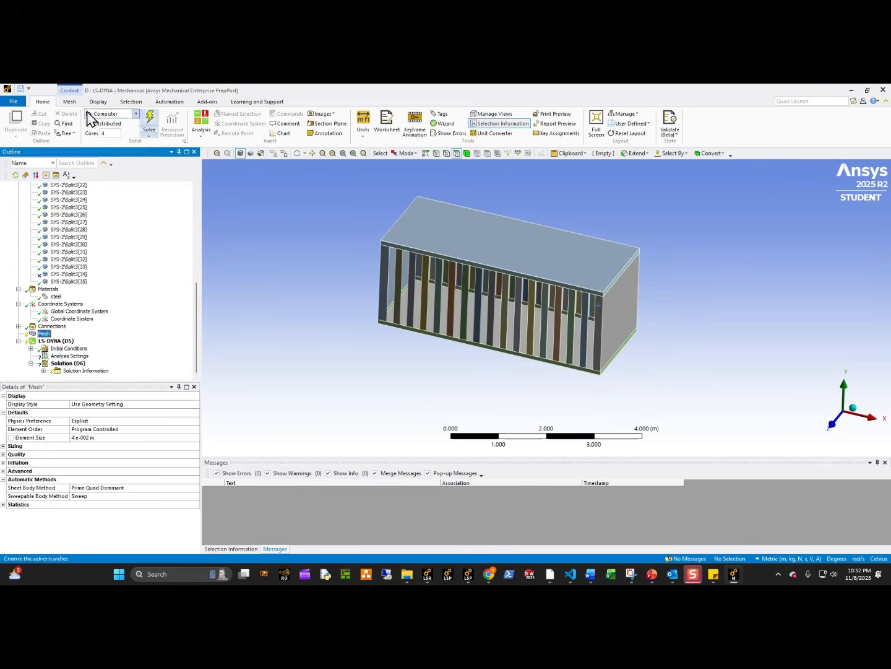
pyautogui.click(220, 122)
pyautogui.click(81, 404)
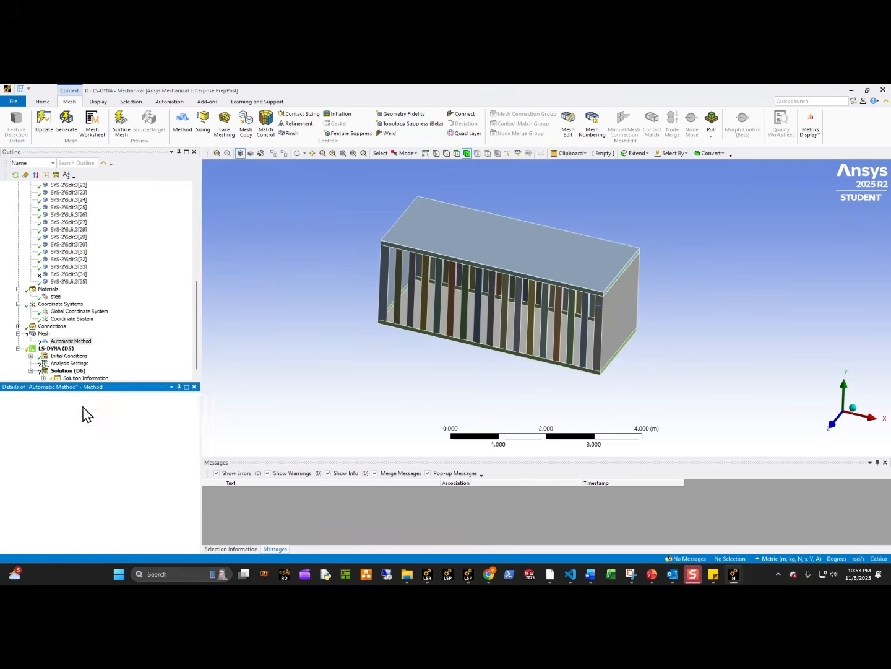
pyautogui.click(85, 413)
pyautogui.click(196, 413)
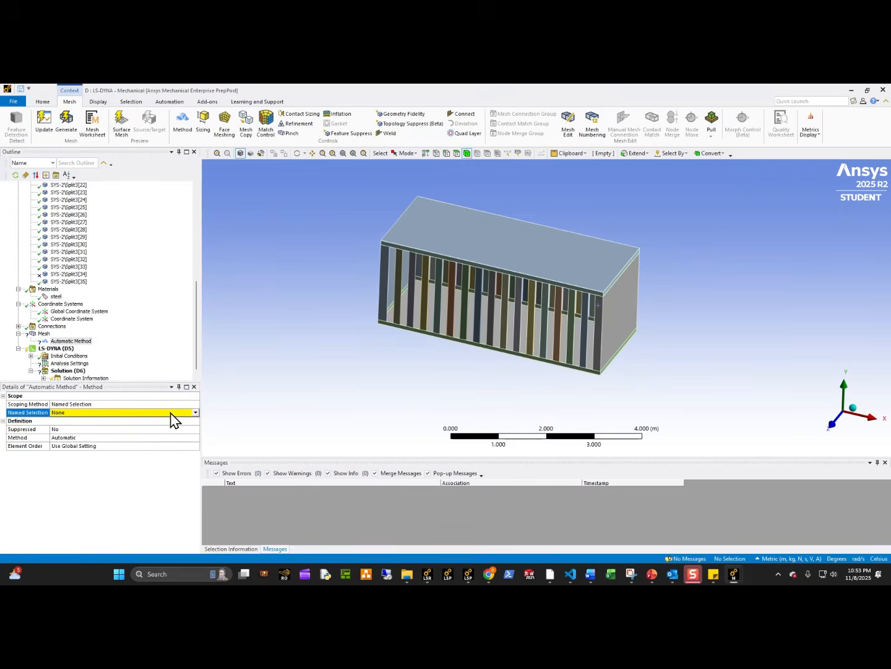
pyautogui.doubleClick(143, 398)
pyautogui.doubleClick(104, 398)
pyautogui.click(80, 404)
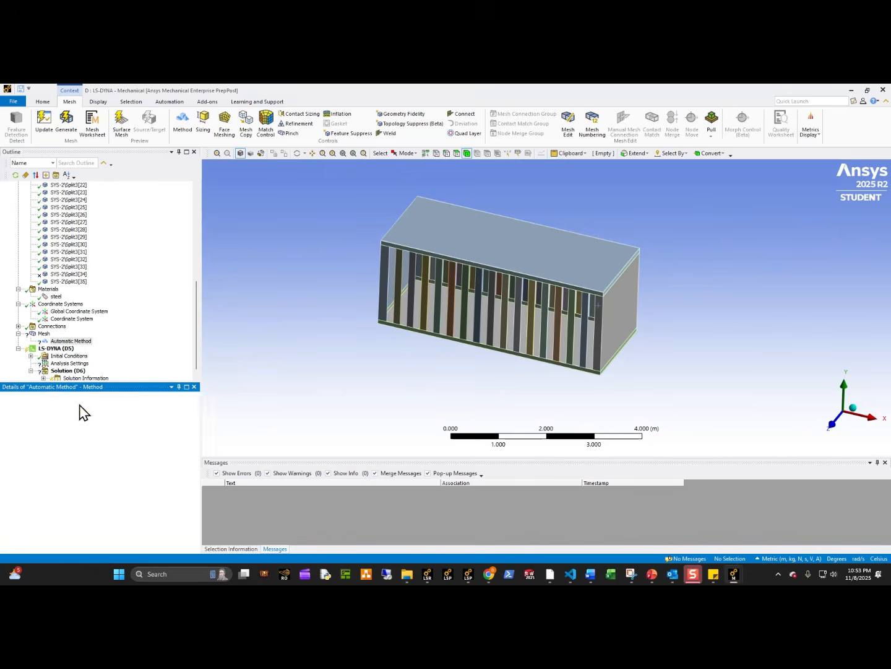
# Scope the mesh method to all unsuppressed cage bodies using a box selection.
pyautogui.click(467, 153)
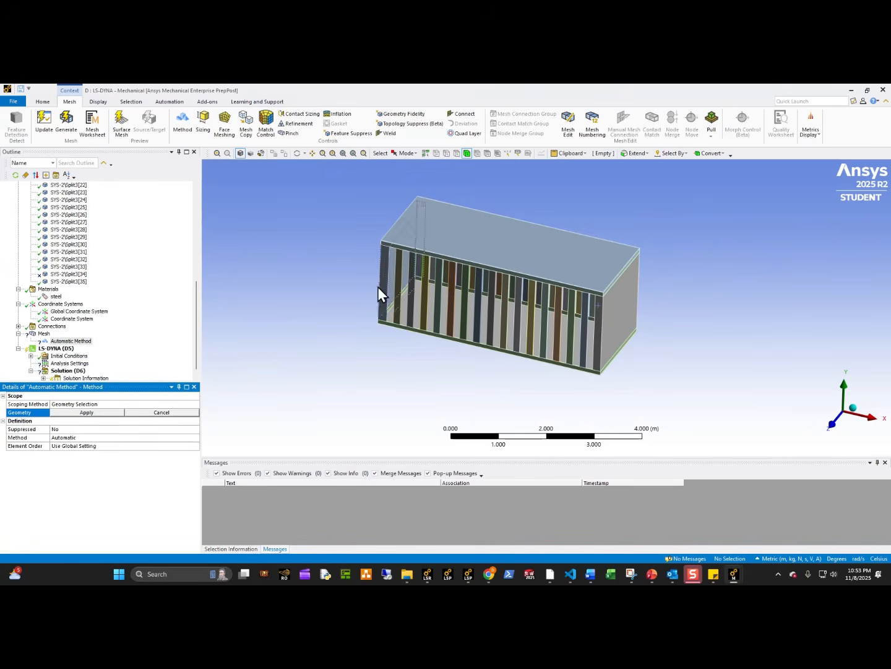
pyautogui.scroll(-3, 378, 294)
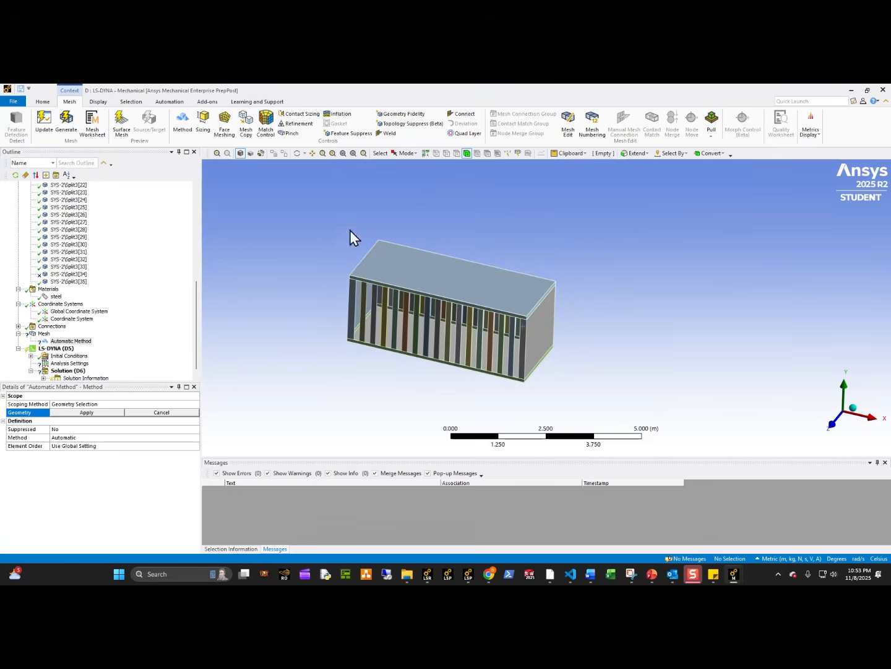
pyautogui.click(405, 154)
pyautogui.click(415, 184)
pyautogui.moveTo(334, 214); pyautogui.dragTo(644, 440)
pyautogui.click(87, 412)
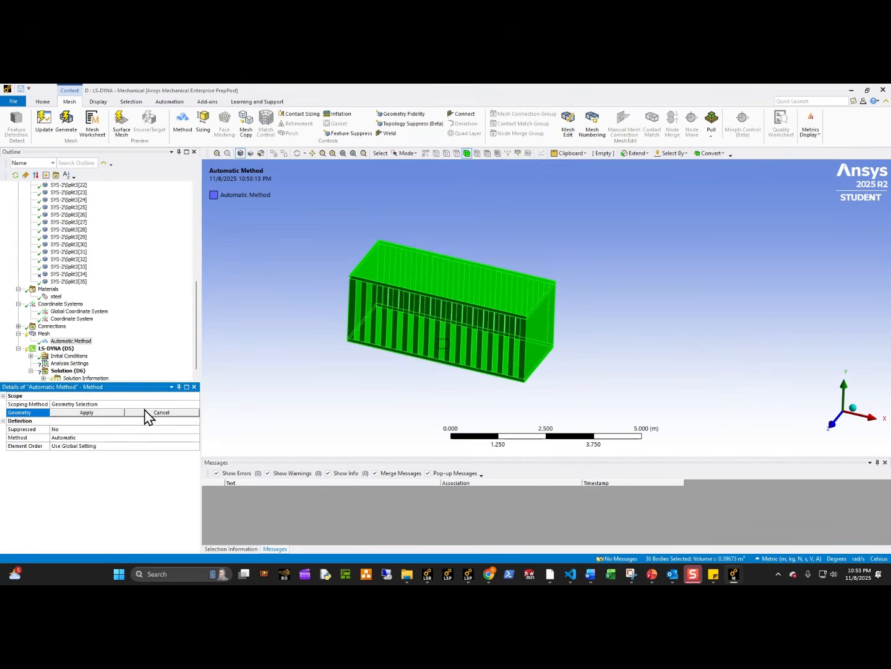
# Remove the two solid end plates of the cage from the mesh method's scope.
pyautogui.click(150, 410)
pyautogui.click(148, 410)
pyautogui.click(416, 402)
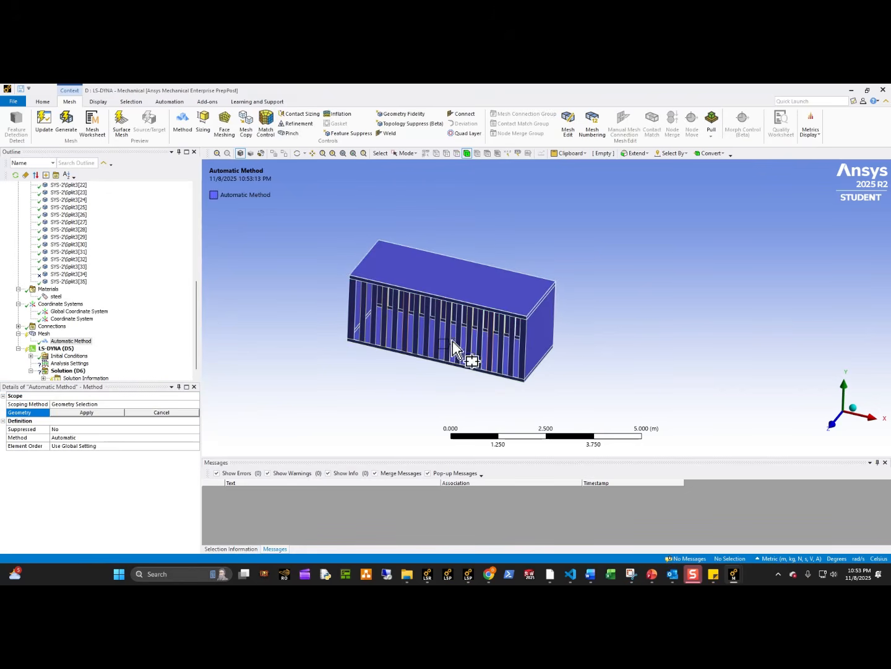
pyautogui.click(407, 153)
pyautogui.click(412, 164)
pyautogui.click(523, 363)
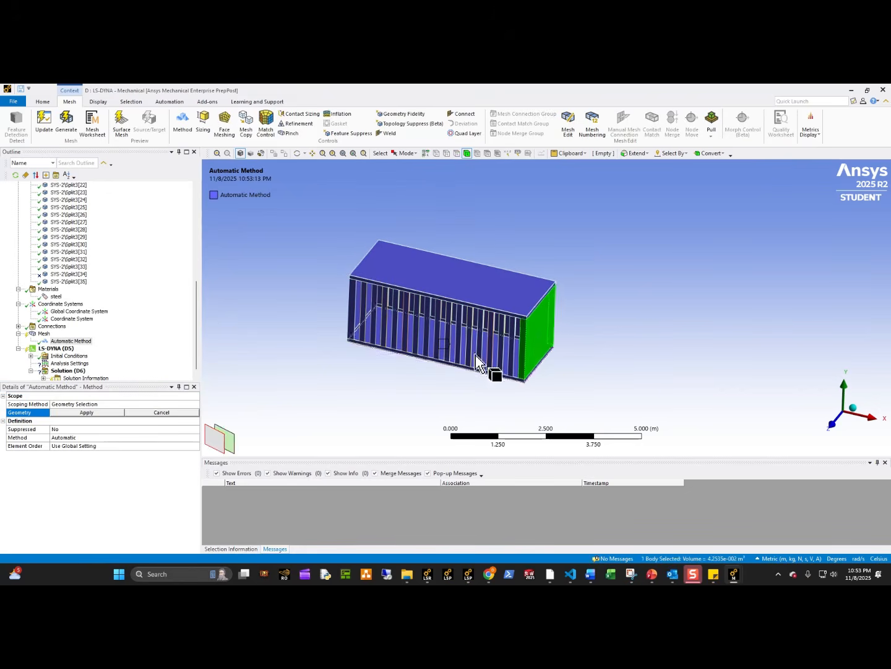
pyautogui.moveTo(523, 364); pyautogui.dragTo(521, 361, button='middle')
pyautogui.keyDown('ctrl'); pyautogui.click(380, 317); pyautogui.keyUp('ctrl')
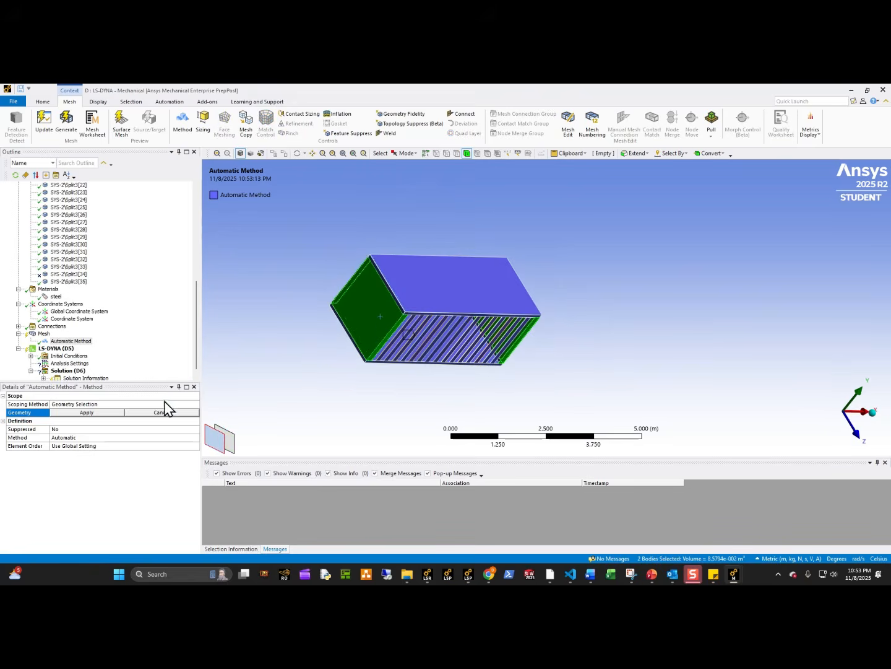
pyautogui.keyDown('ctrl'); pyautogui.click(361, 309); pyautogui.keyUp('ctrl')
pyautogui.keyDown('ctrl'); pyautogui.click(360, 308); pyautogui.keyUp('ctrl')
pyautogui.click(372, 295)
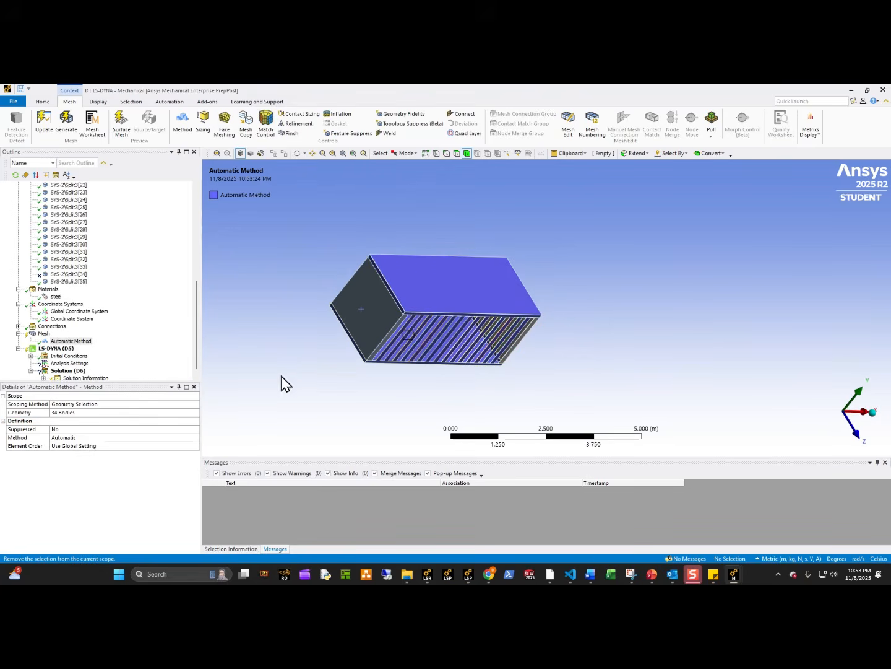
# Change the mesh method to Sweep and set its number of sweep divisions to 3.
pyautogui.click(69, 341)
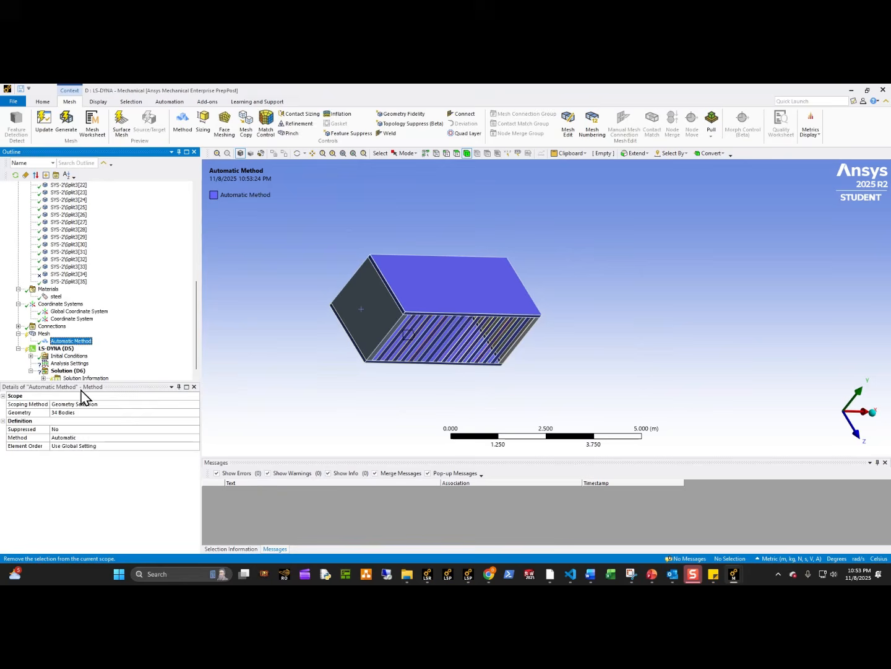
pyautogui.doubleClick(74, 439)
pyautogui.click(74, 439)
pyautogui.doubleClick(101, 439)
pyautogui.click(103, 439)
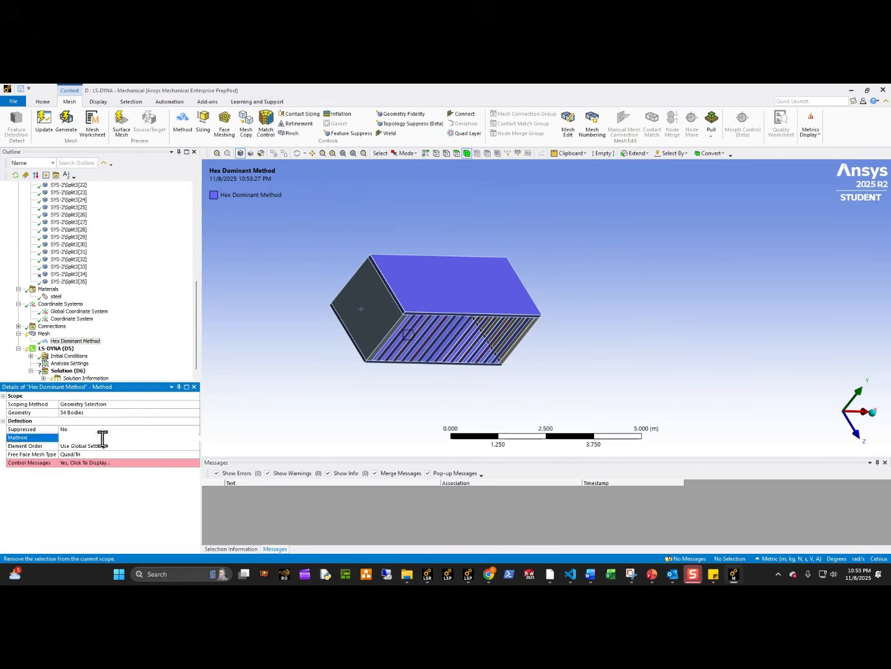
pyautogui.doubleClick(103, 439)
pyautogui.click(88, 507)
pyautogui.write('3')
# Insert a second mesh method scoped to the cage's two solid end plates and set it to Sweep.
pyautogui.moveTo(324, 421); pyautogui.dragTo(471, 338, button='middle')
pyautogui.scroll(3, 392, 340)
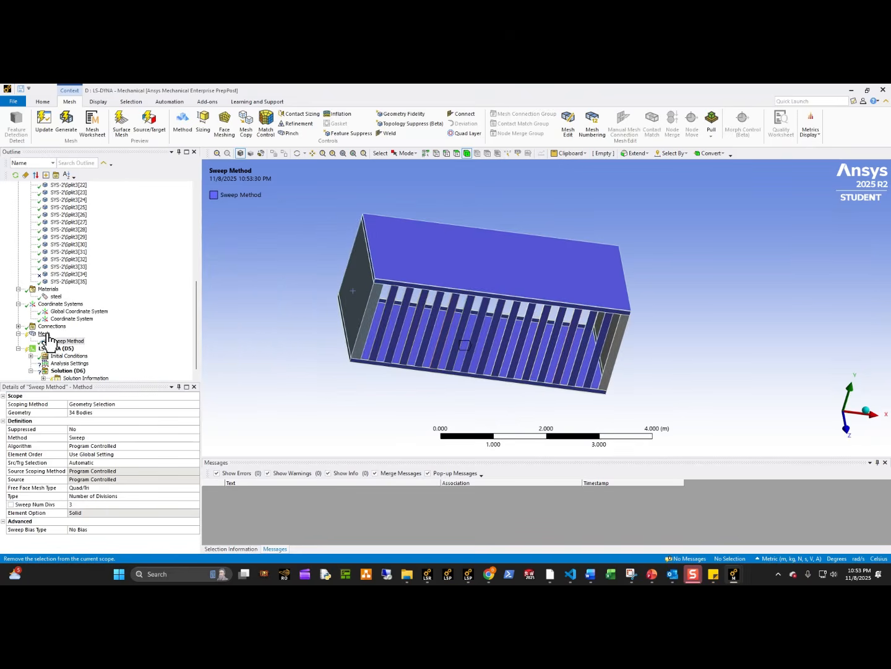
pyautogui.click(182, 129)
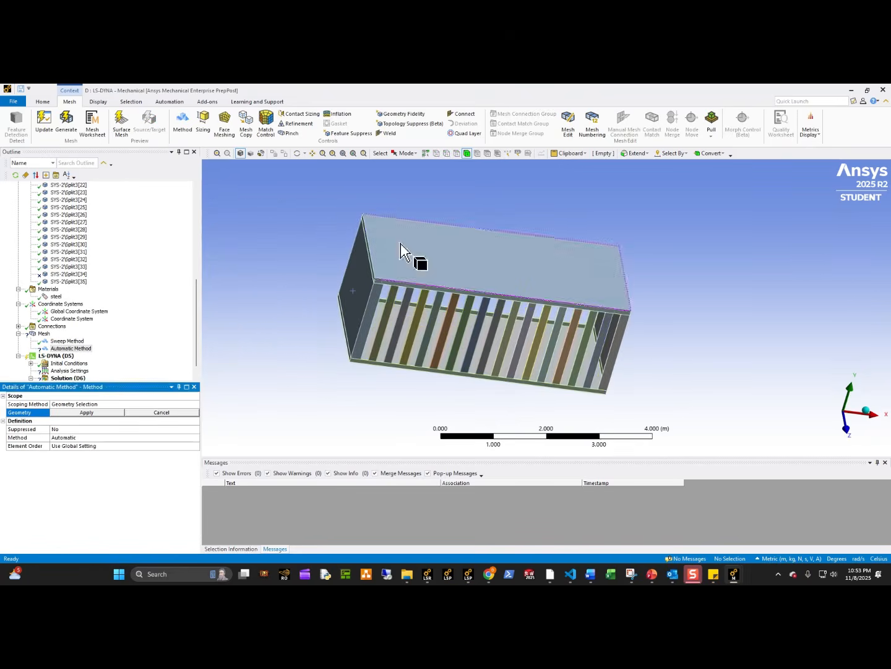
pyautogui.click(354, 283)
pyautogui.keyDown('ctrl'); pyautogui.click(621, 358); pyautogui.keyUp('ctrl')
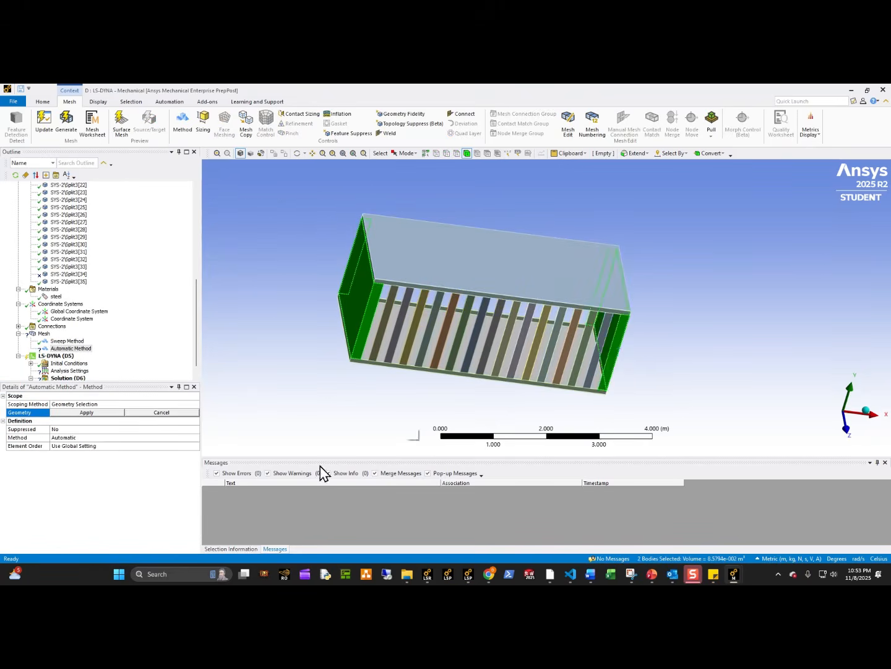
pyautogui.click(86, 411)
pyautogui.click(196, 438)
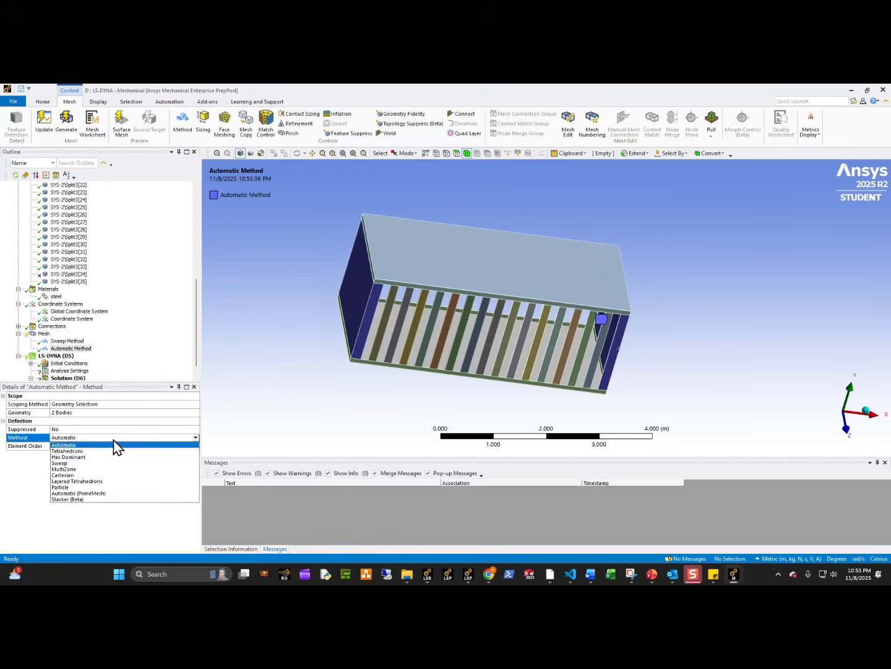
pyautogui.click(88, 464)
pyautogui.moveTo(368, 375); pyautogui.dragTo(349, 356, button='middle')
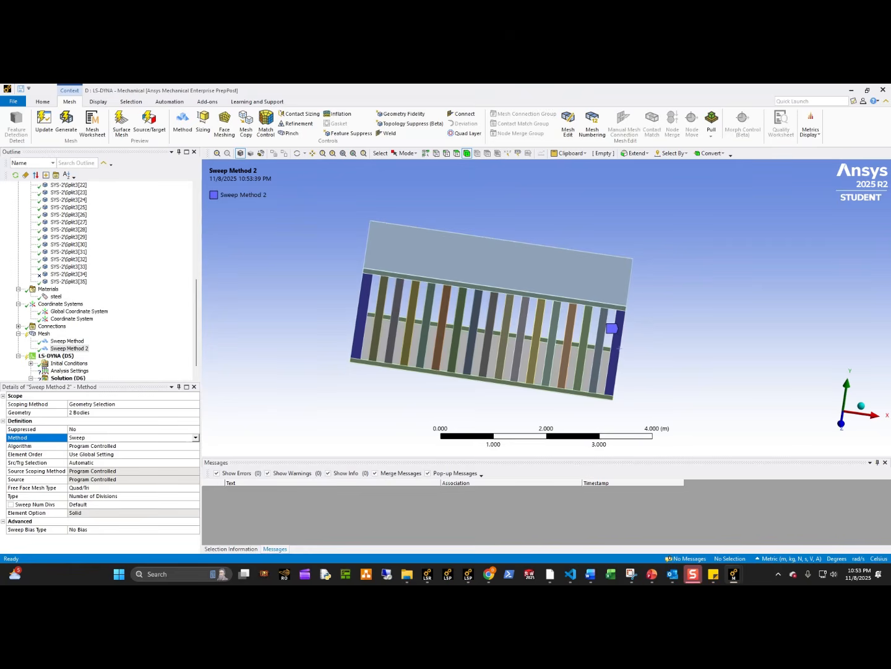
pyautogui.click(44, 333)
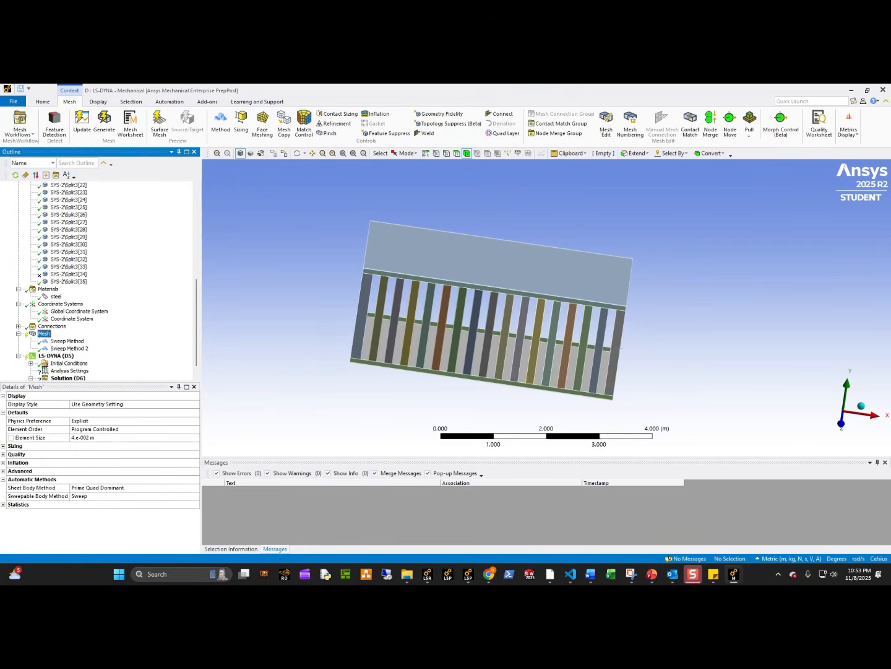
# Generate the mesh for the cage and inspect it.
pyautogui.rightClick(44, 335)
pyautogui.click(83, 378)
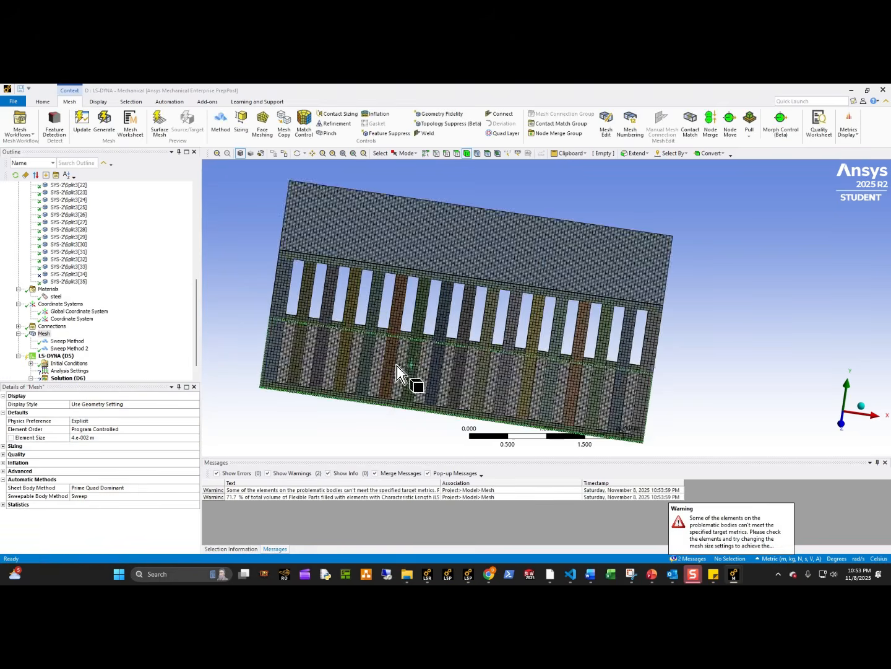
pyautogui.moveTo(408, 379)
pyautogui.mouseDown(button='middle')
pyautogui.moveTo(389, 346)
pyautogui.moveTo(396, 372)
pyautogui.mouseUp(button='middle')
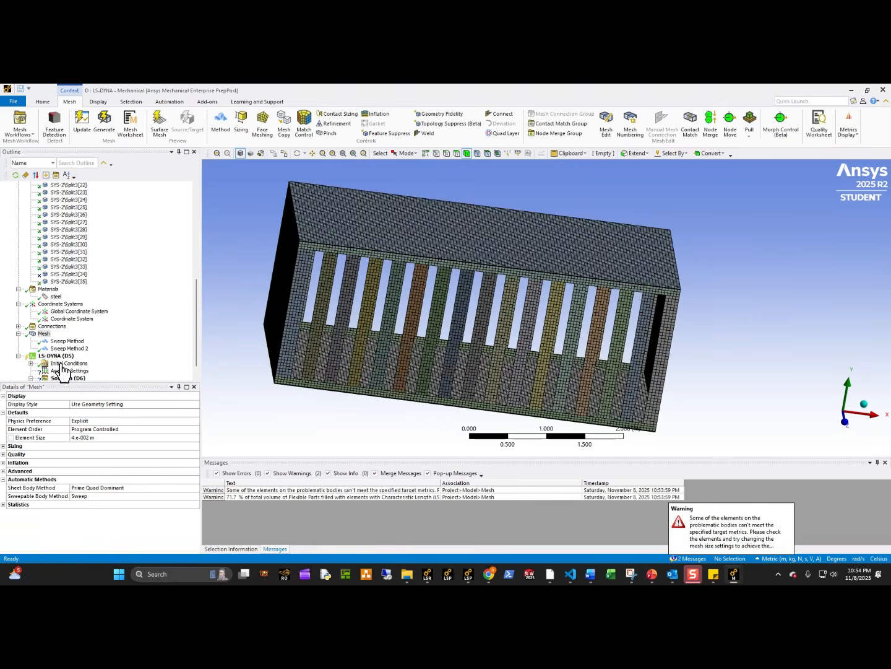
# Suppress the existing body interaction under the model's connections.
pyautogui.click(17, 325)
pyautogui.click(30, 333)
pyautogui.click(80, 340)
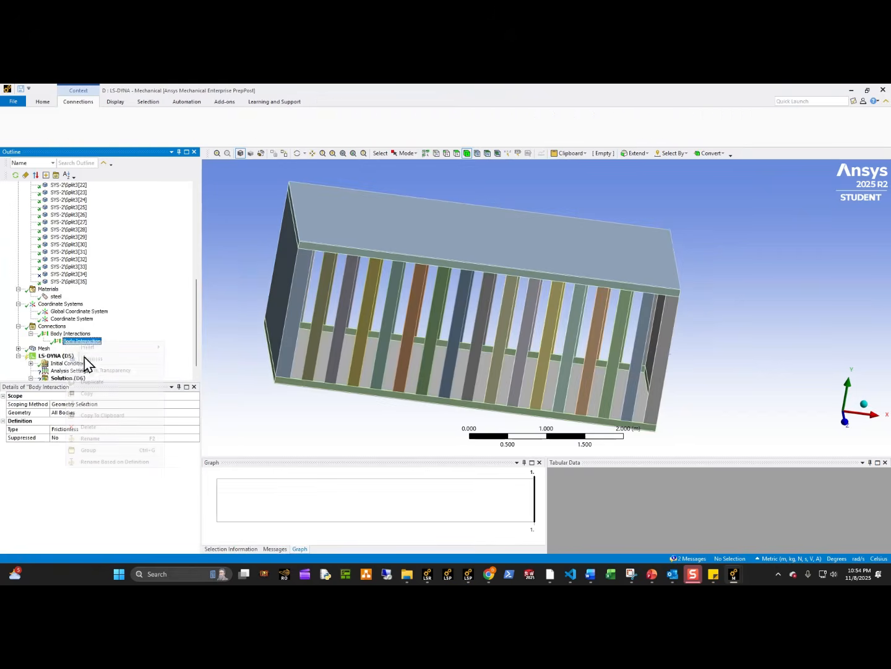
pyautogui.rightClick(80, 340)
pyautogui.click(98, 360)
# Add a contact connection group scoped by geometry selection to all bodies.
pyautogui.click(54, 327)
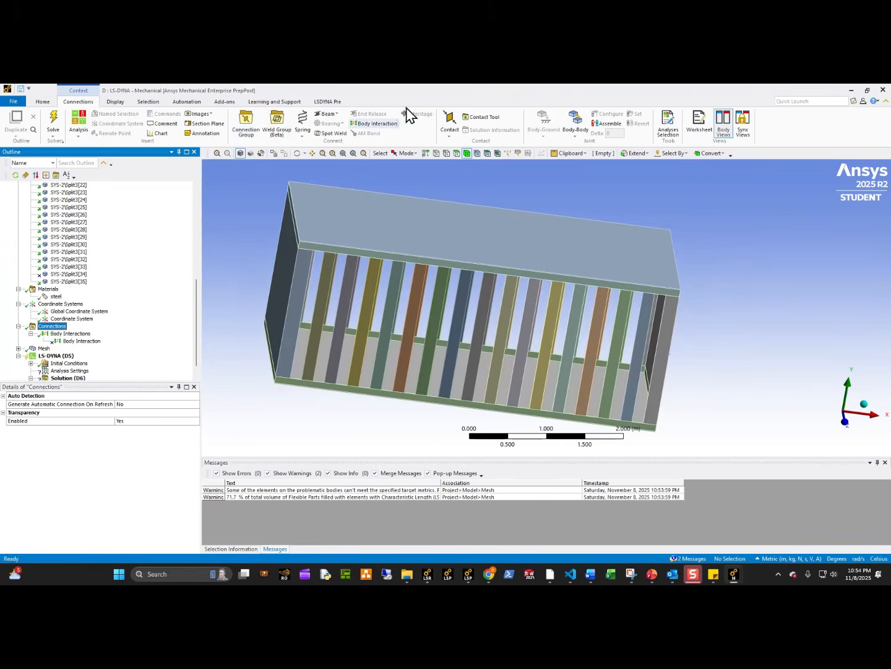
pyautogui.click(245, 122)
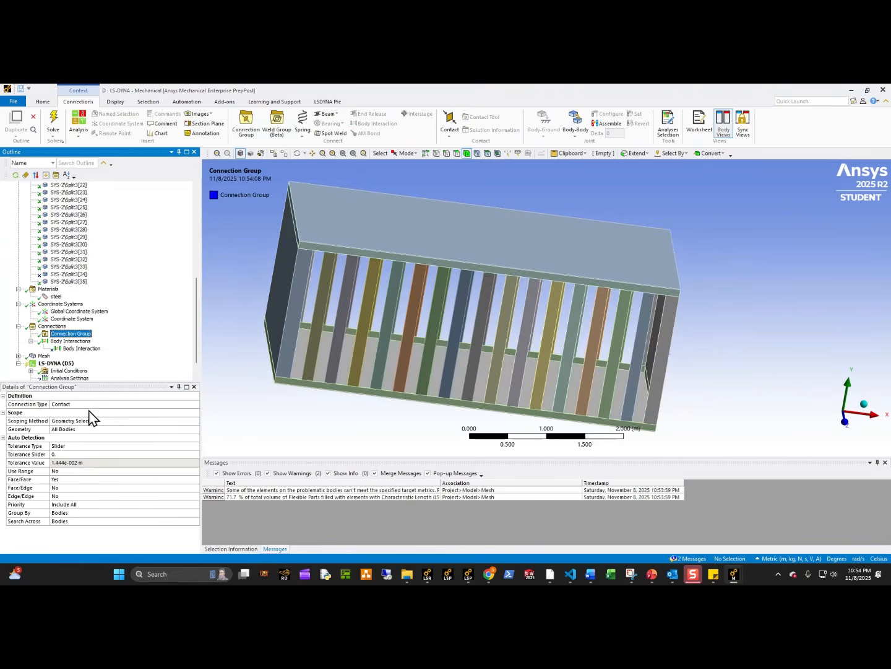
pyautogui.click(93, 421)
pyautogui.click(193, 431)
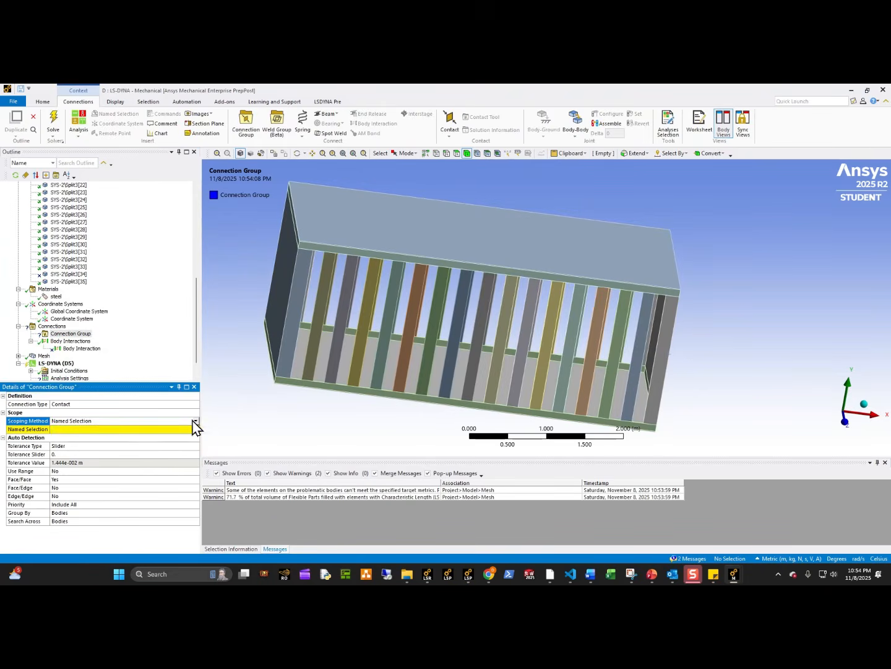
pyautogui.click(193, 422)
pyautogui.click(93, 429)
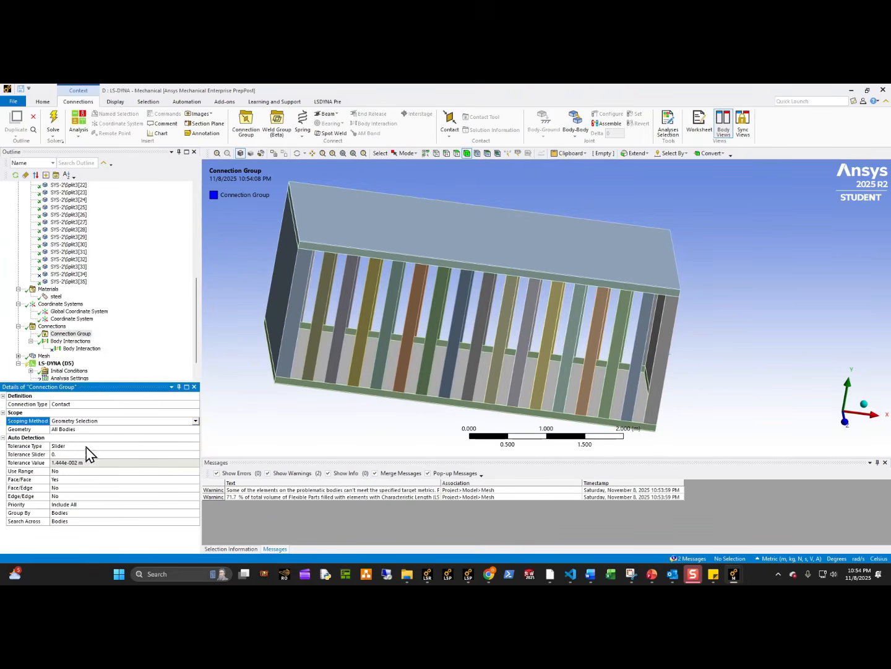
# Set the connection group's tolerance type to Value with 1e-4 m and create the automatic connections.
pyautogui.doubleClick(85, 447)
pyautogui.click(75, 455)
pyautogui.write('0')
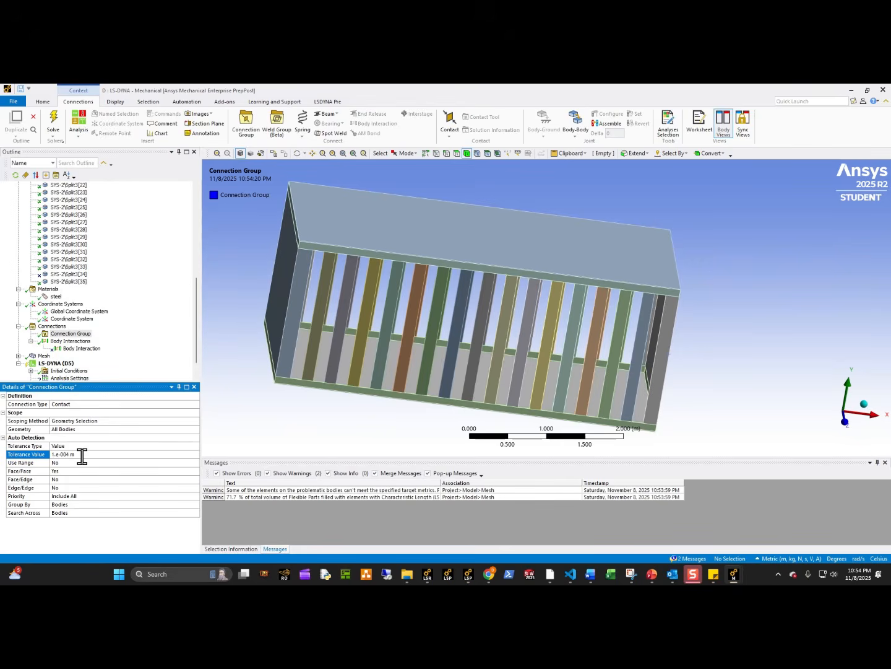
pyautogui.rightClick(84, 333)
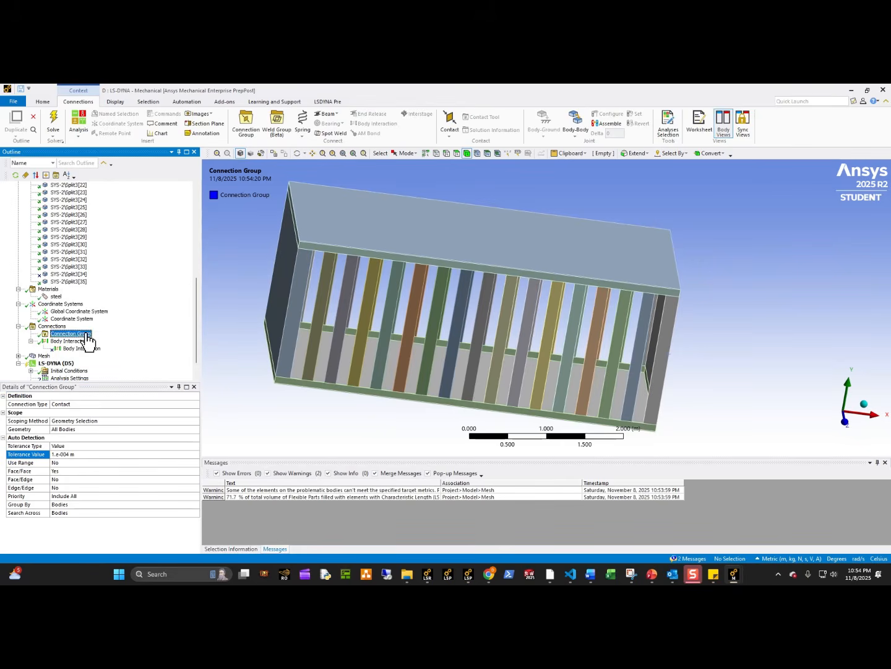
pyautogui.click(127, 360)
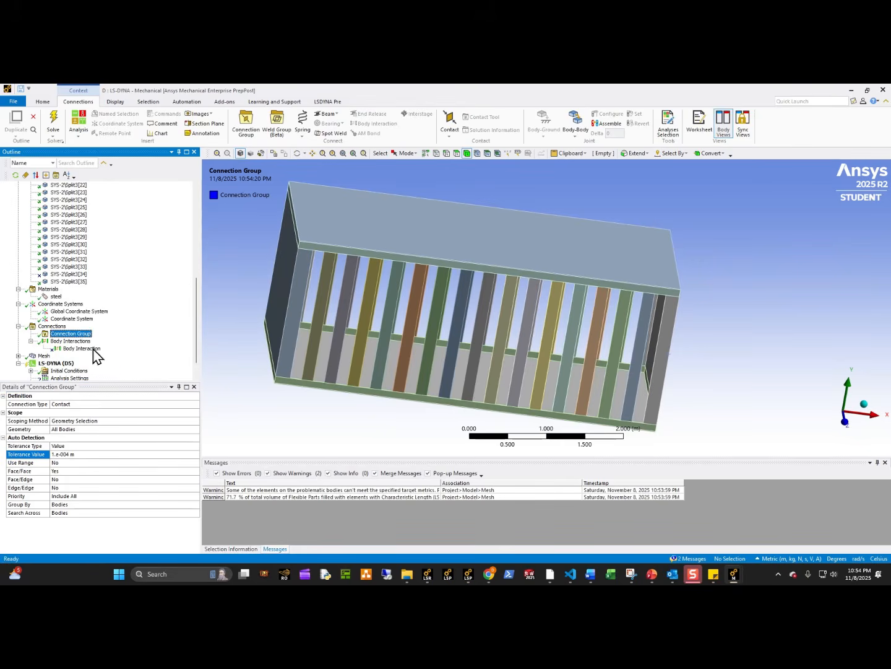
# Review the generated contact regions, their shared maximum offset, and the bodies paired in Contact Regions 2 and 9.
pyautogui.click(31, 335)
pyautogui.click(86, 192)
pyautogui.scroll(-15, 112, 316)
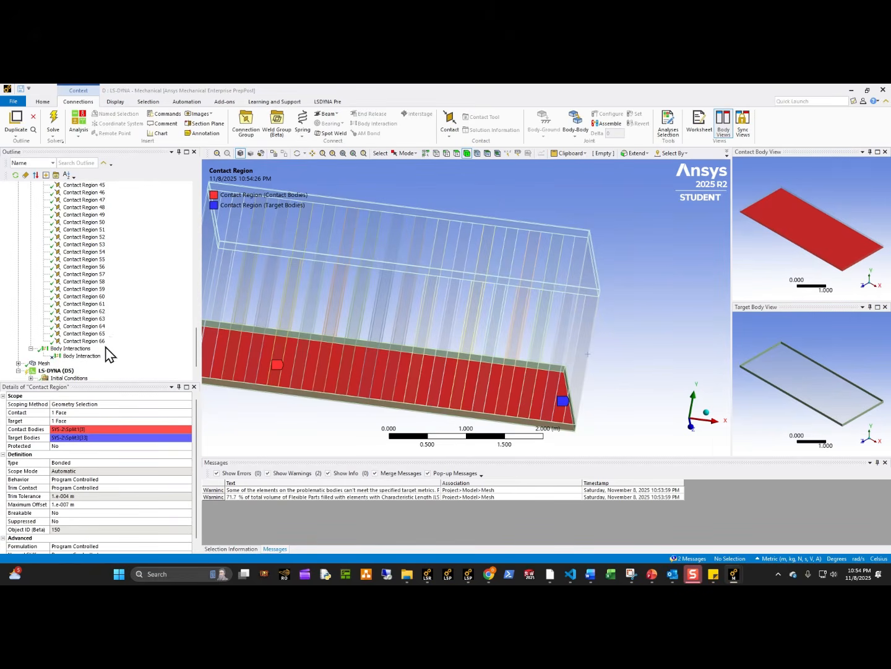
pyautogui.click(99, 341)
pyautogui.scroll(18, 87, 305)
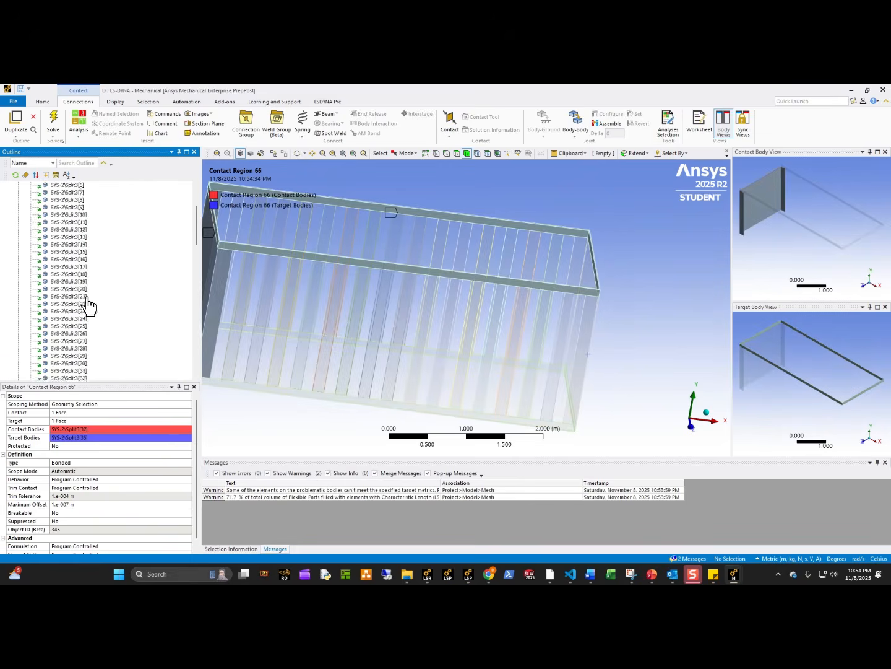
pyautogui.scroll(-1, 87, 305)
pyautogui.keyDown('shift'); pyautogui.click(81, 304); pyautogui.keyUp('shift')
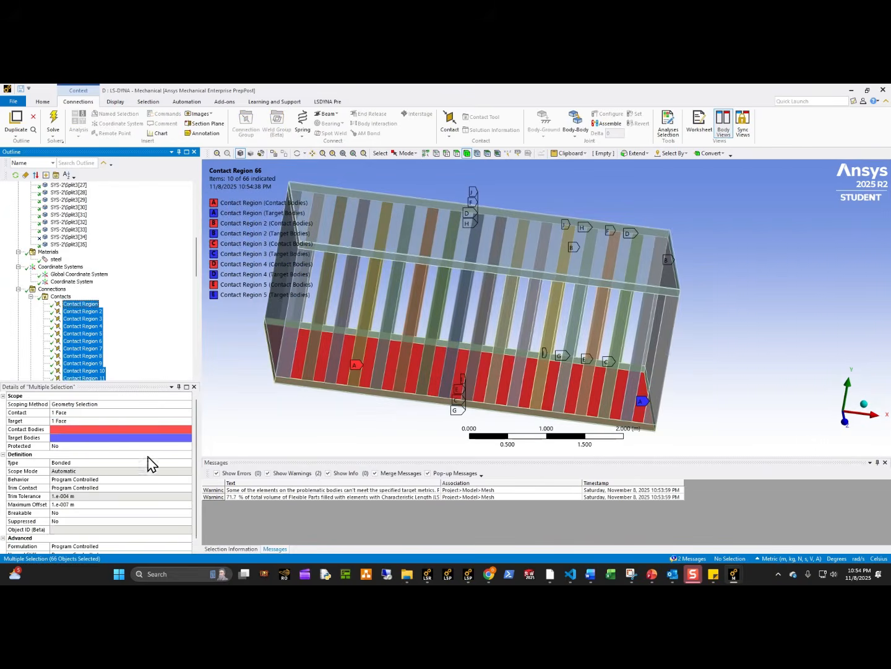
pyautogui.click(87, 495)
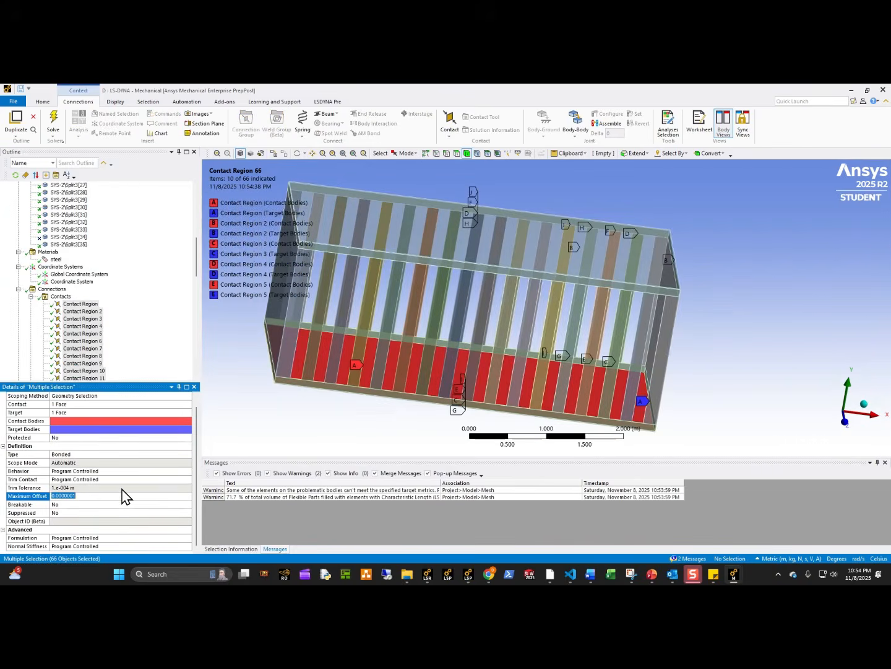
pyautogui.scroll(-4, 127, 309)
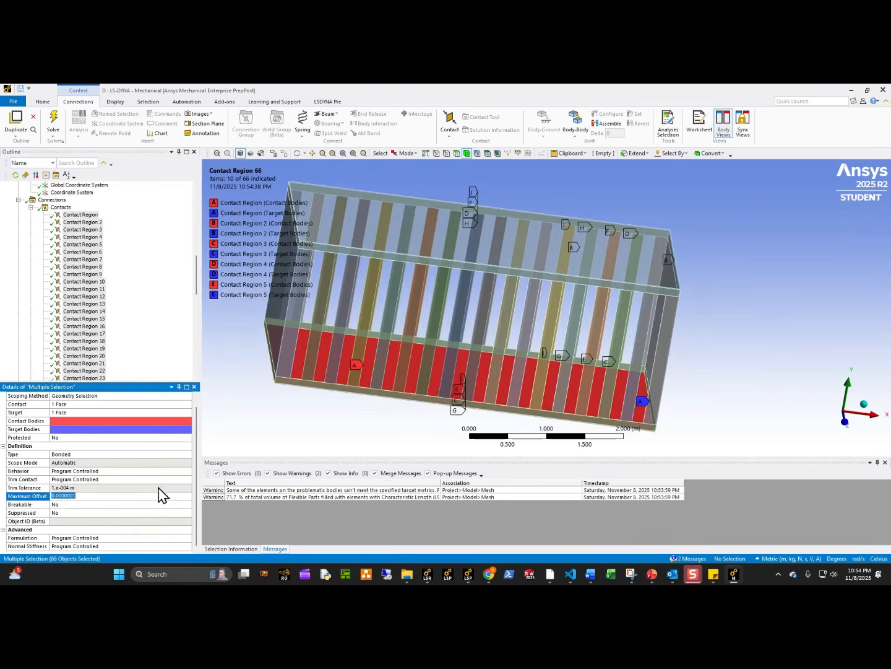
pyautogui.click(82, 222)
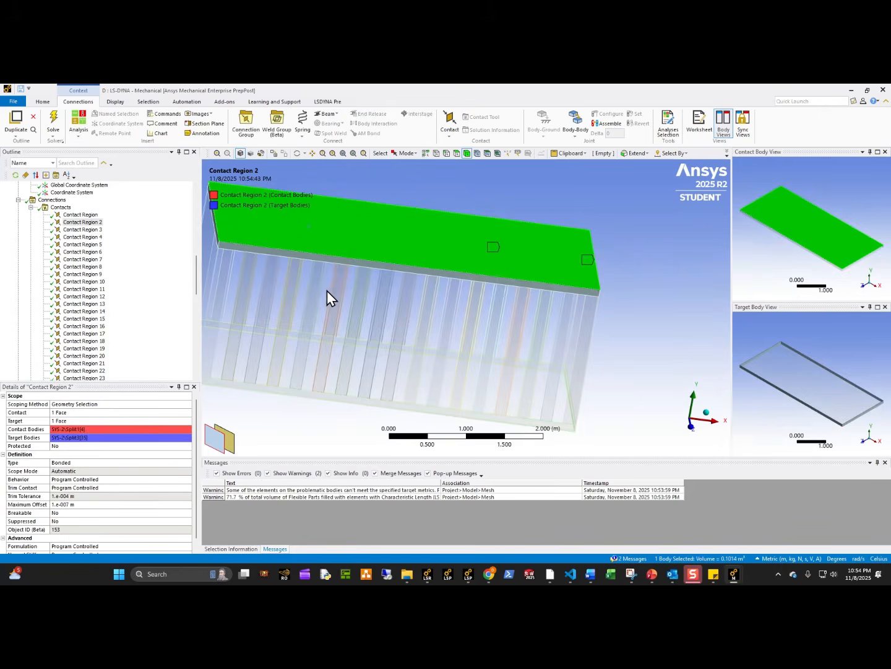
pyautogui.moveTo(327, 290); pyautogui.dragTo(254, 354, button='middle')
pyautogui.click(82, 273)
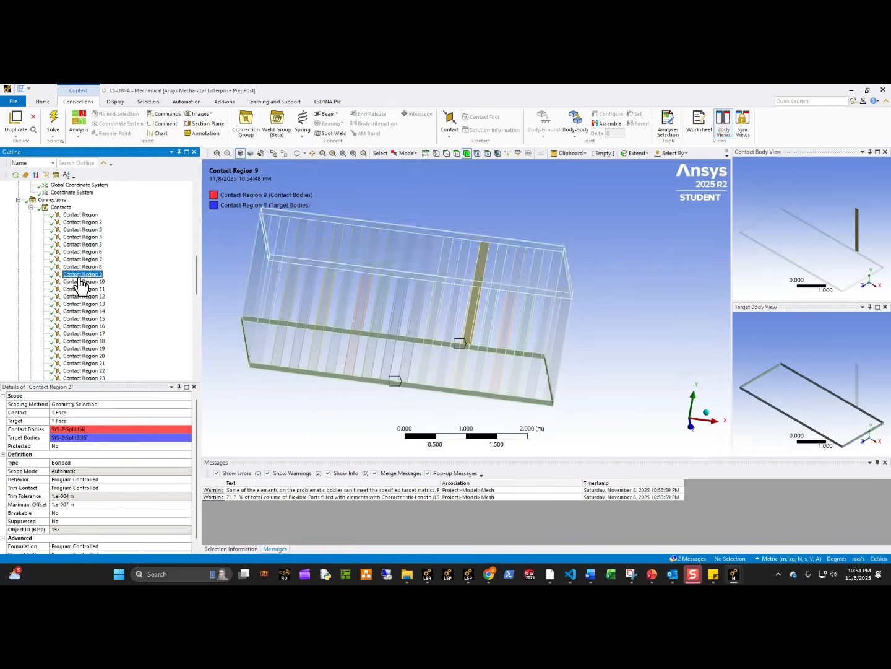
pyautogui.click(352, 239)
# Insert a keyword snippet under Contact Region 2 and paste the *CONTACT_TIEBREAK_SURFACE_TO_SURFACE definition into it.
pyautogui.click(78, 222)
pyautogui.rightClick(75, 224)
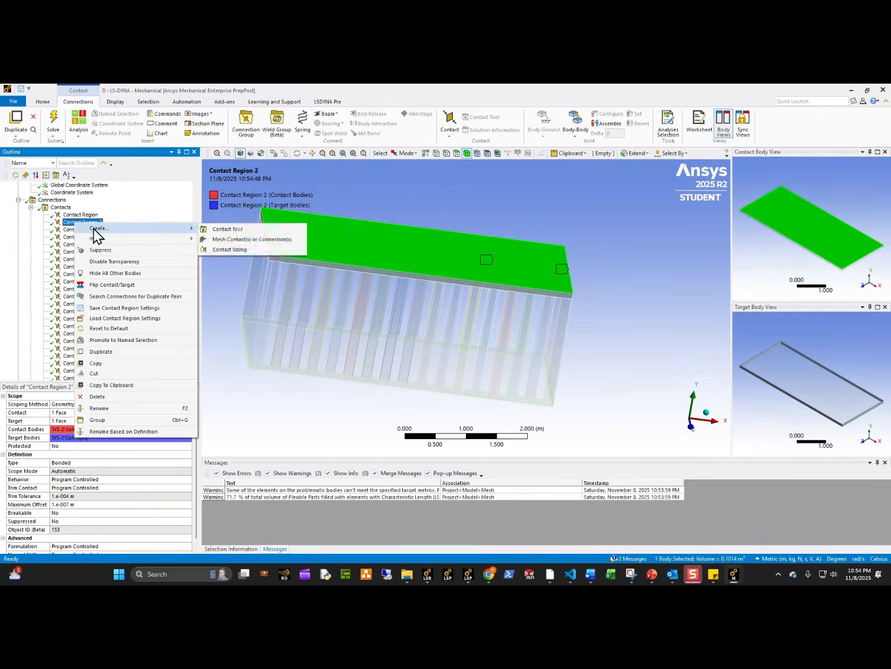
pyautogui.moveTo(143, 239)
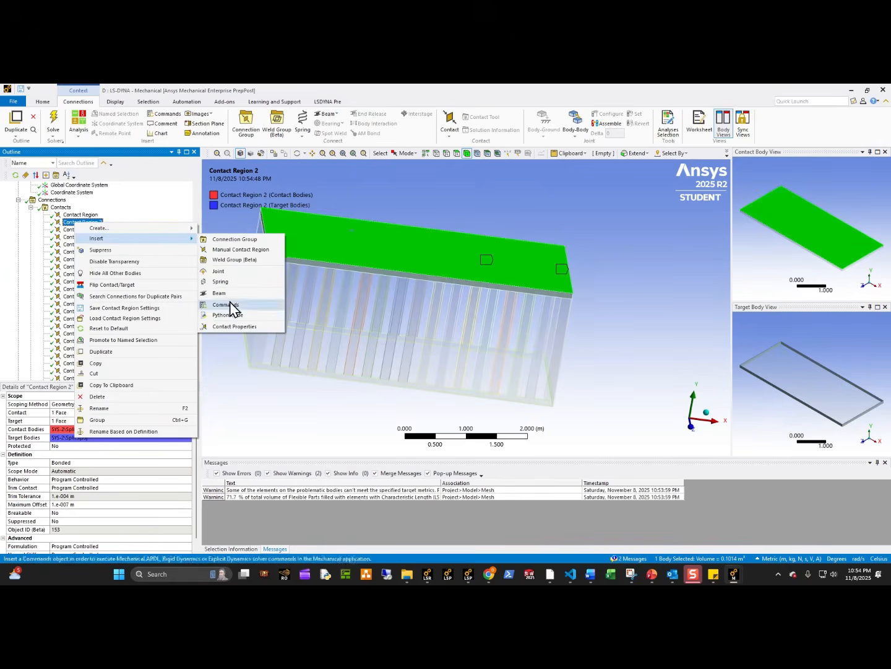
pyautogui.click(230, 304)
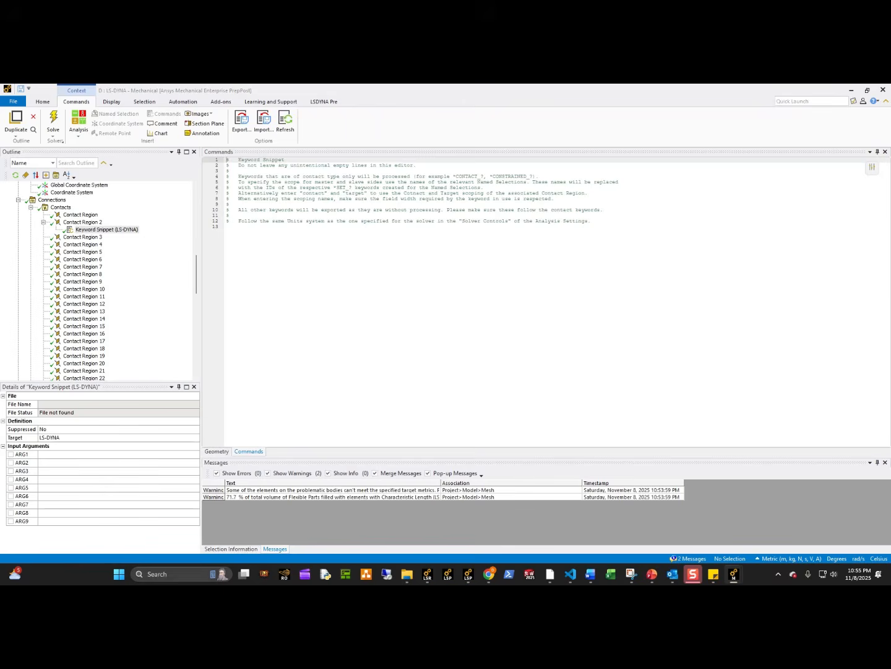
pyautogui.click(257, 278)
pyautogui.write('*CONTACT_TIEBREAK_SURFACE_TO_SURFACE $#     cid                                                                 title $#   surfa     surfb  surfatyp  surfbtyp   saboxid   sbboxid      sapr      sbpr                              0                             0         0         1         2 $#      fs        fd        dc        vc       vdc    penchk        bt        dt        0.0       0.0       0.0       0.0       0.0         0       0.01.00000E20 $#    sfsa      sfsb      sast      sbst     sfsat     sfsbt       fsf       vsf        1.0       1.0       0.0       0.0       1.0       1.0       1.0       1.0 $#    nfls      sfls    tblcid    thkoff      100.0     100.0         0         0 $#    soft    sofscl    lcidab    maxpar     sbopt     depth     bsort    frcfrq          0       0.1         0     1.025       2.0         2         0         1 $#  penmax    thkopt    shlthk     snlog      isym     i2d3d    sldthk    sldstf        0.0         0         0         0         0         0       0.0       0.0')
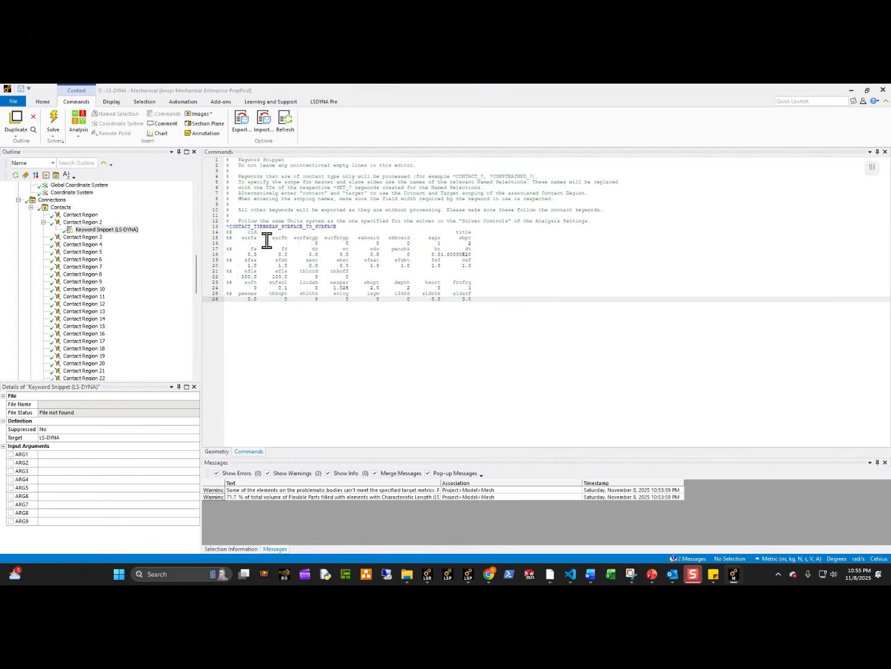
pyautogui.click(82, 222)
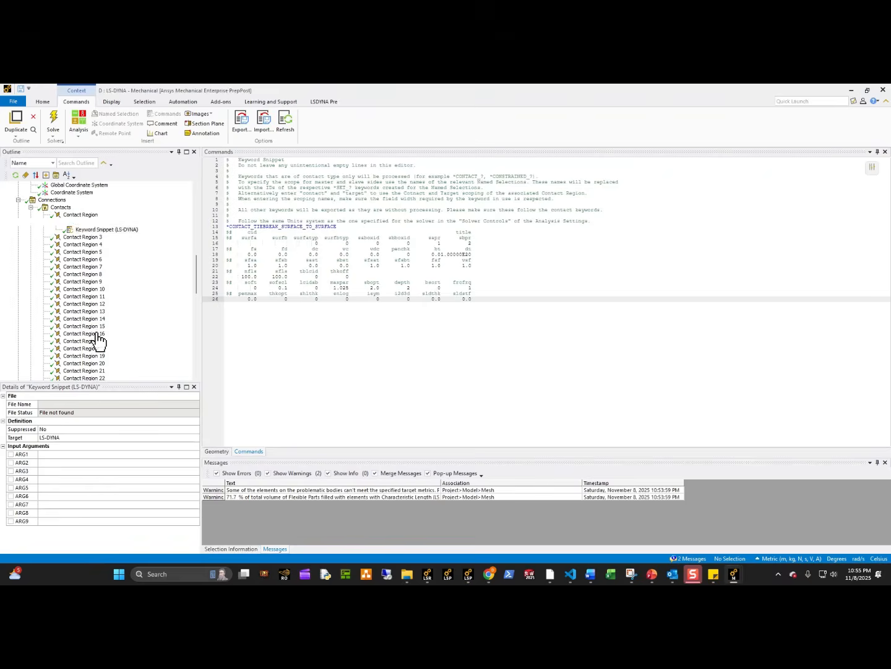
pyautogui.click(107, 229)
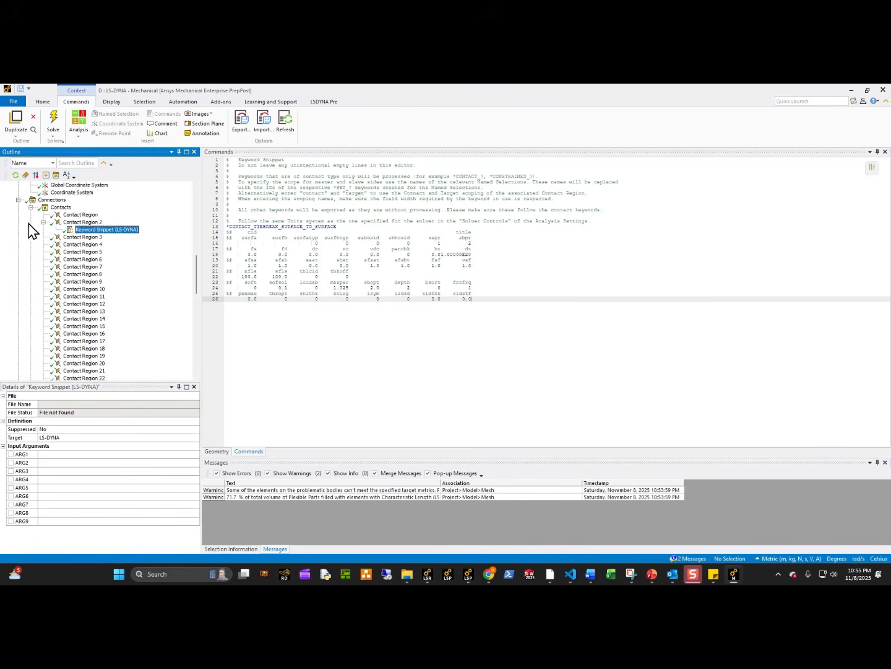
pyautogui.click(55, 223)
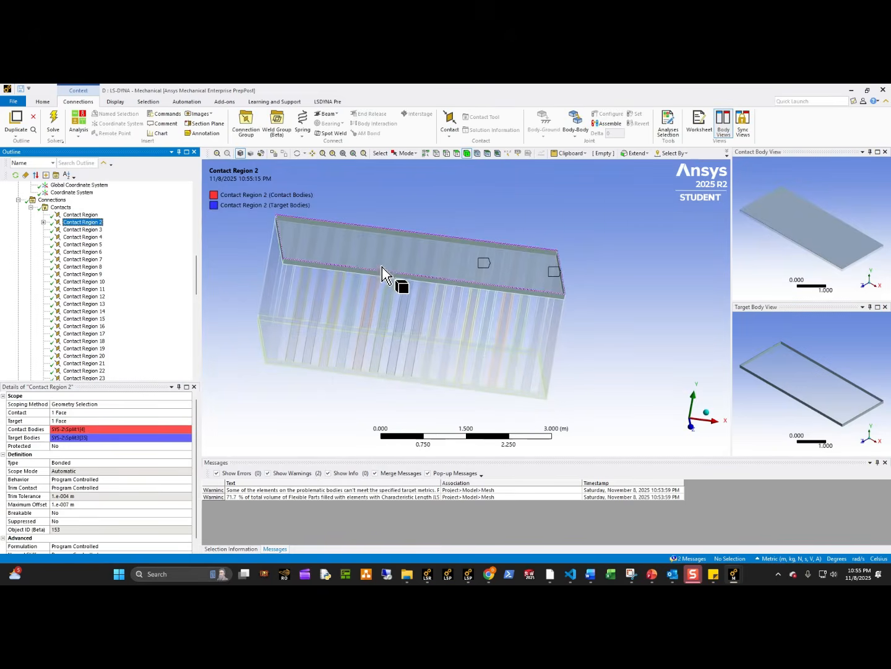
pyautogui.moveTo(373, 283)
pyautogui.mouseDown(button='middle')
pyautogui.moveTo(350, 282)
pyautogui.moveTo(365, 297)
pyautogui.mouseUp(button='middle')
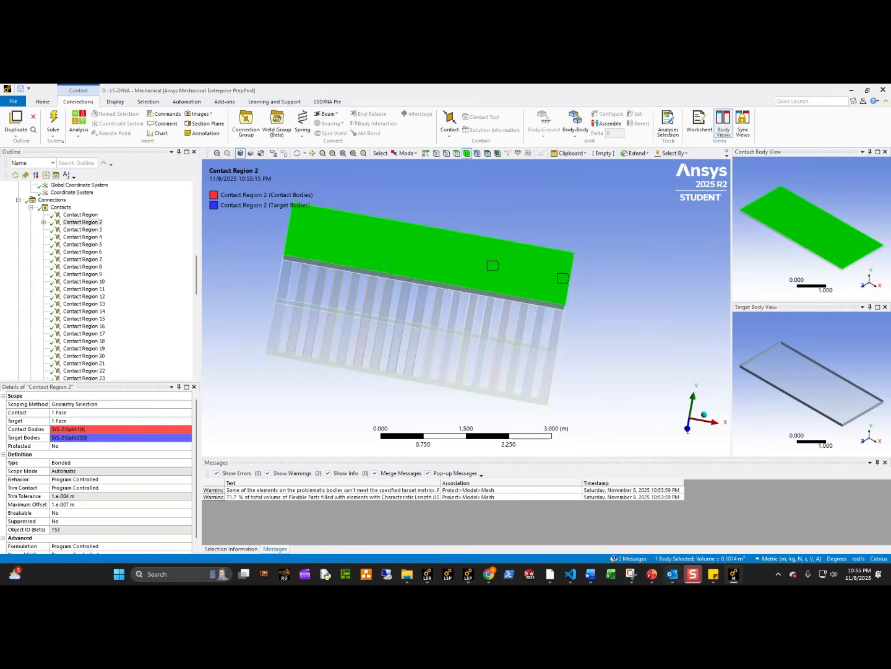
# Switch to the PowerPoint presentation, examine the cage blast animation on the last slide, and return to Mechanical.
pyautogui.click(651, 574)
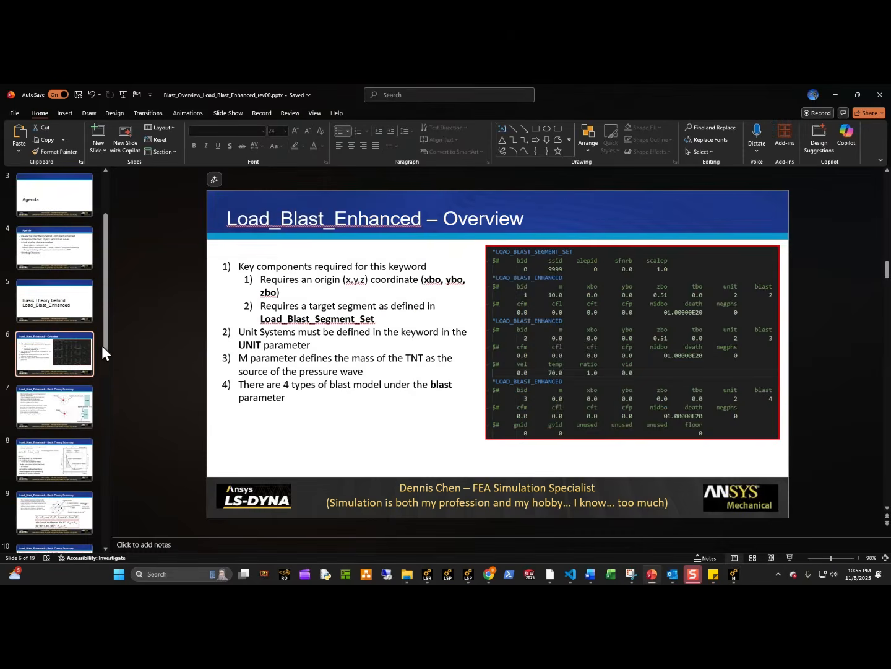
pyautogui.moveTo(103, 344); pyautogui.dragTo(105, 533)
pyautogui.scroll(-3, 329, 426)
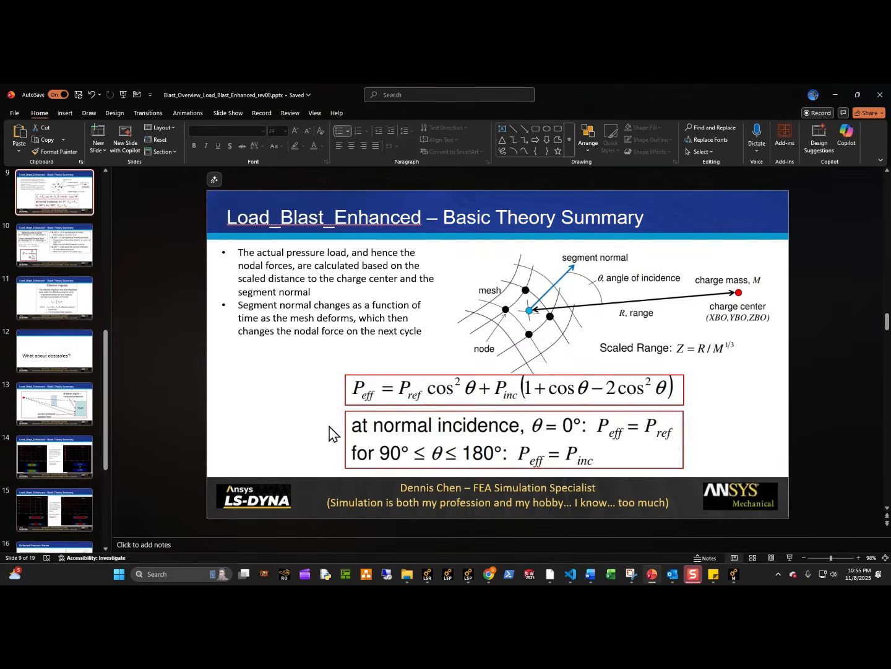
pyautogui.scroll(-5, 66, 479)
pyautogui.click(68, 508)
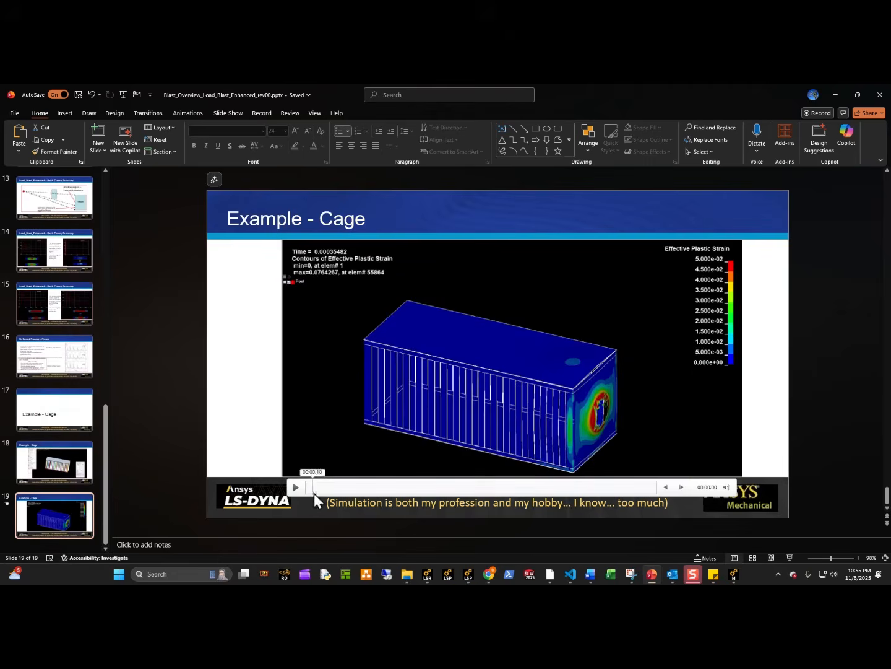
pyautogui.click(314, 493)
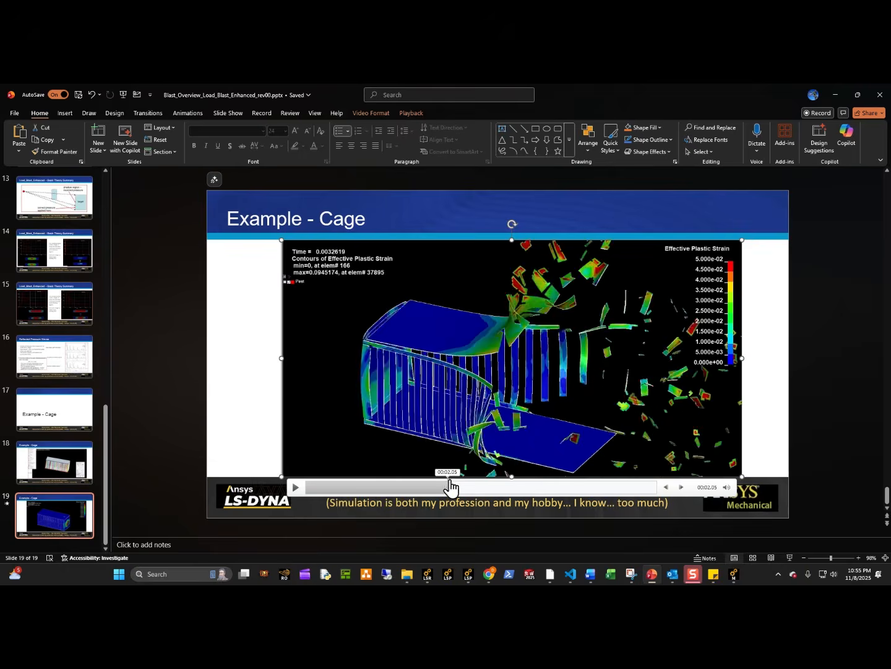
pyautogui.click(841, 91)
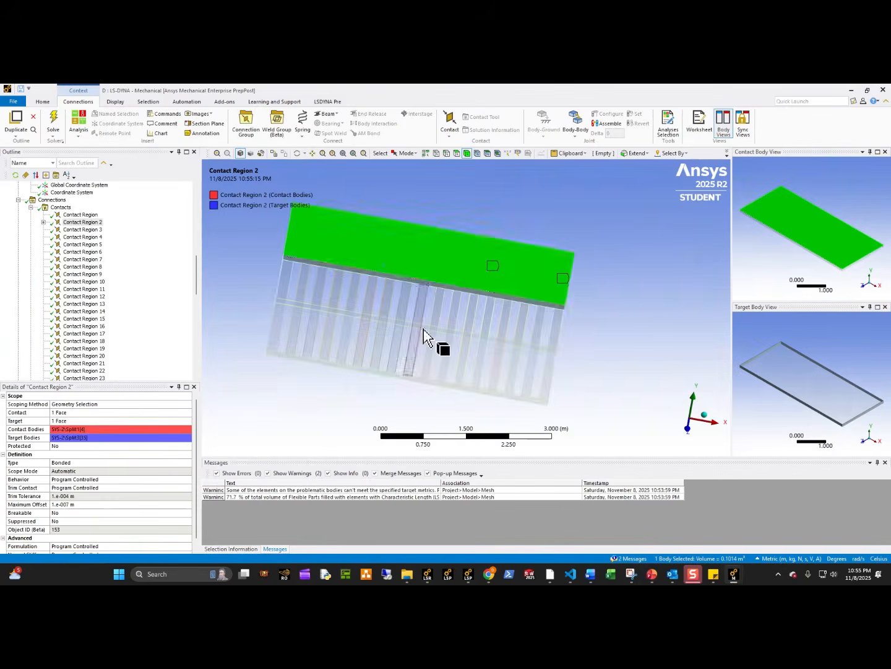
# Deselect the body, collapse the contact regions and expand the Mesh branch in the outline.
pyautogui.moveTo(424, 340); pyautogui.dragTo(437, 359, button='middle')
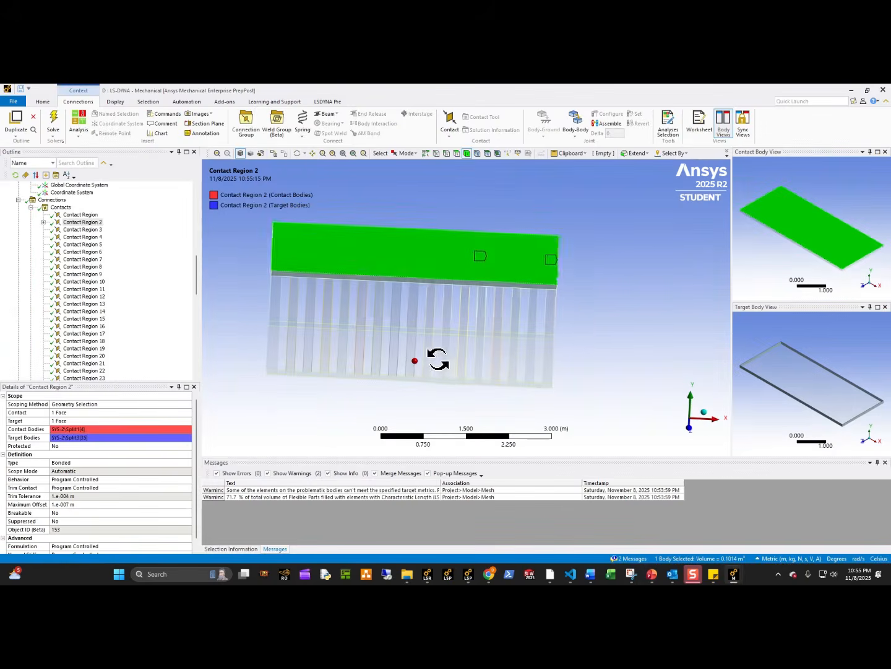
pyautogui.click(320, 311)
pyautogui.click(30, 207)
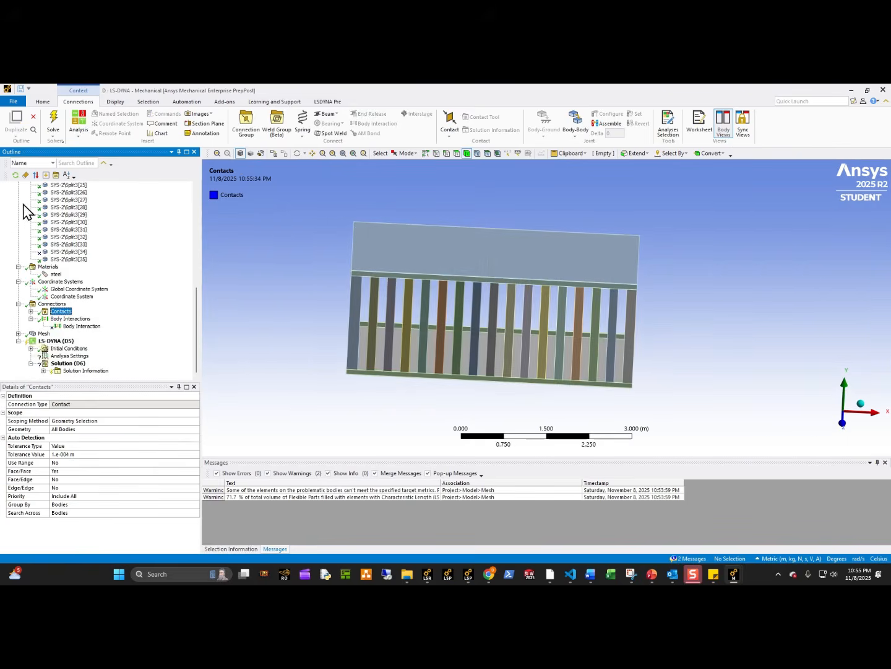
pyautogui.click(18, 333)
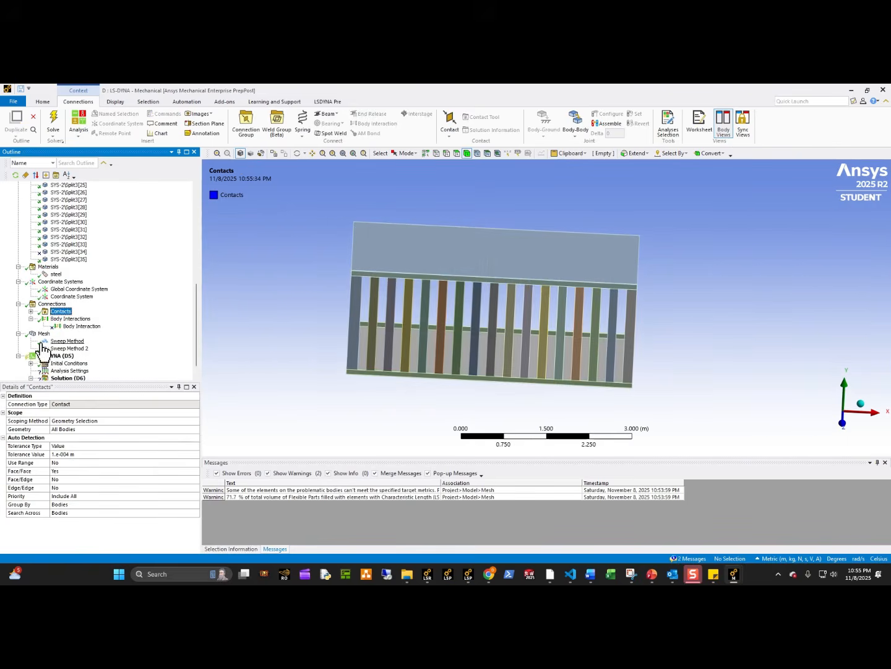
# Set the selection filter to faces and orient the cage so the inner slat faces are accessible.
pyautogui.moveTo(410, 321); pyautogui.dragTo(353, 310, button='middle')
pyautogui.scroll(3, 530, 203)
pyautogui.click(457, 153)
pyautogui.scroll(5, 416, 384)
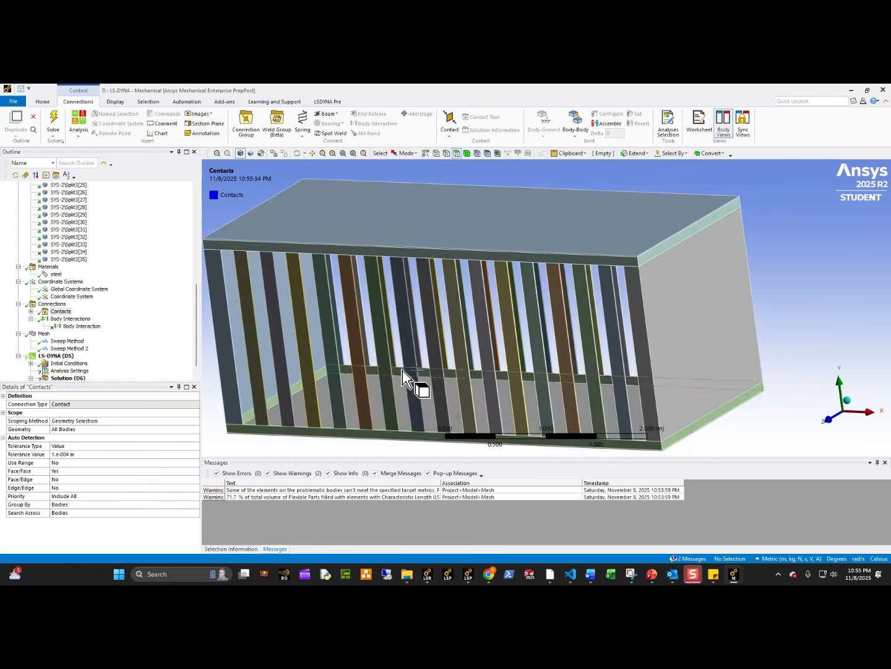
pyautogui.moveTo(459, 372); pyautogui.dragTo(486, 366, button='middle')
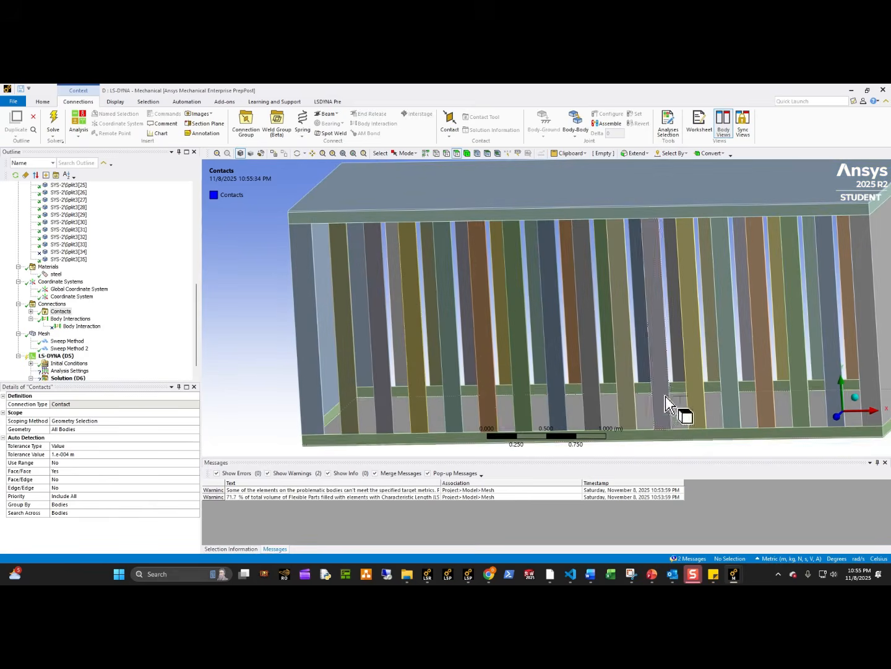
pyautogui.moveTo(613, 371); pyautogui.dragTo(570, 320, button='middle')
# Try selecting all faces of the same size as the rear slat face nearest the end plate.
pyautogui.click(350, 317)
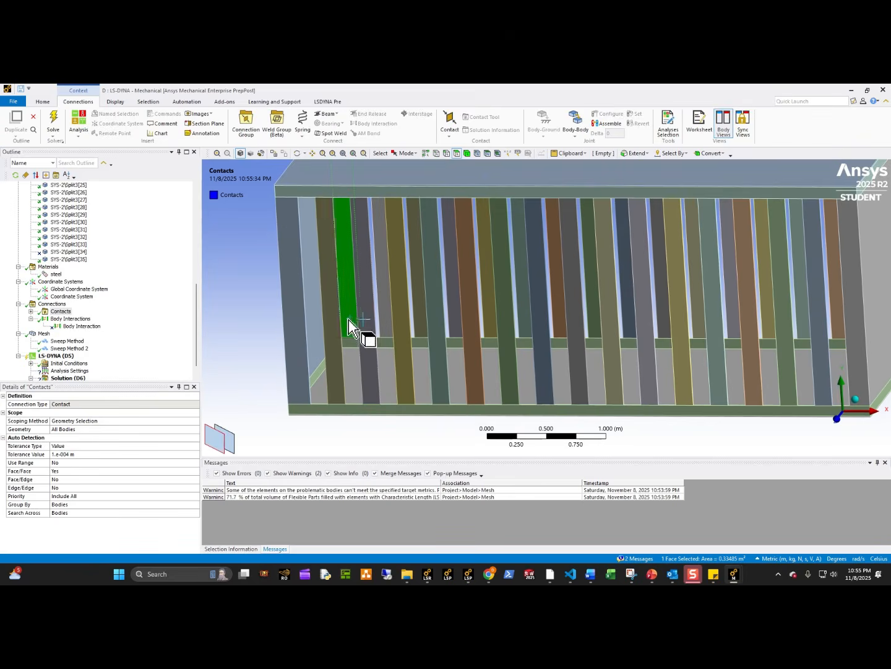
pyautogui.click(149, 102)
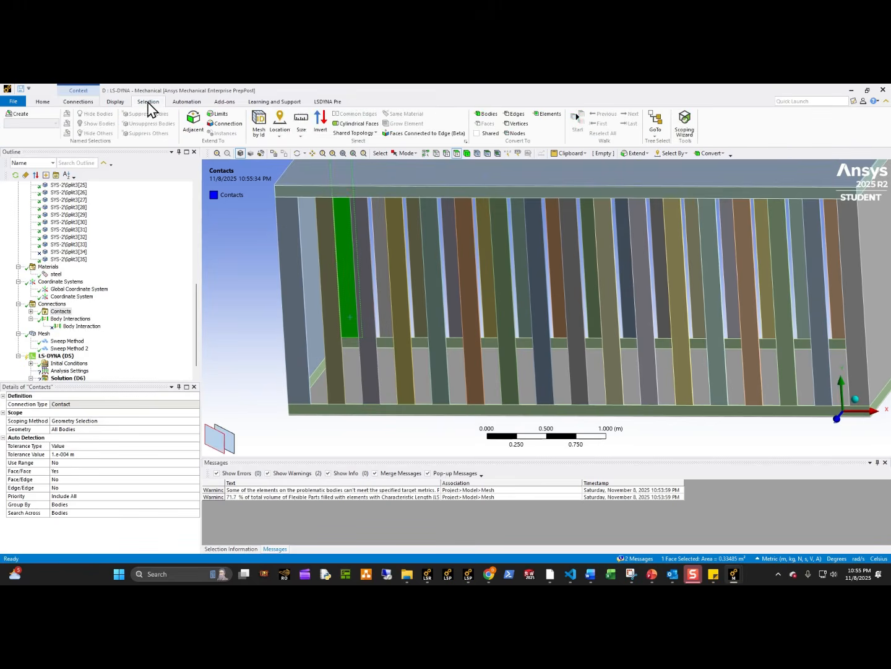
pyautogui.click(301, 137)
pyautogui.click(321, 145)
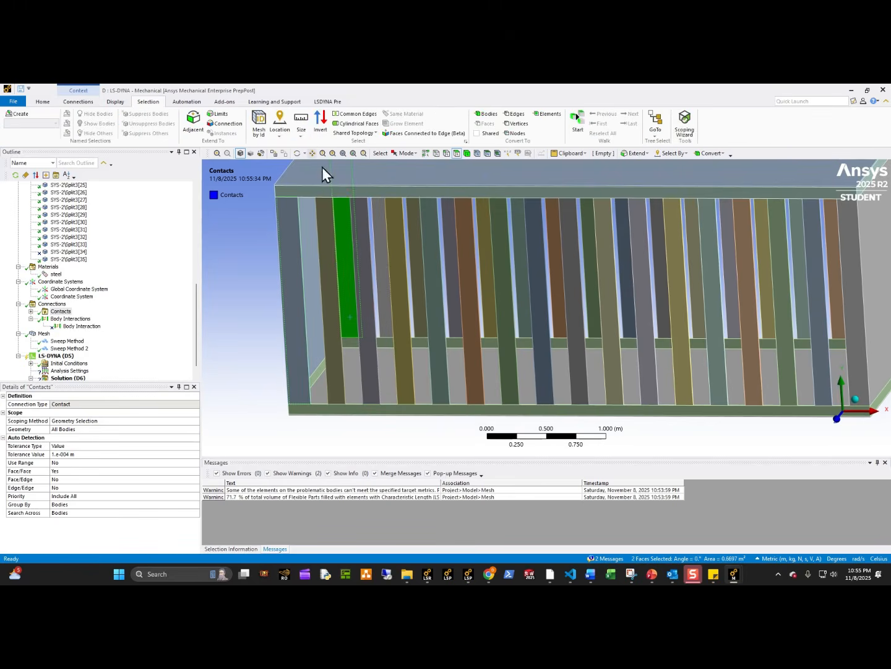
# Select all faces matching the size of a regular rear slat face and create the named selection inside_segment_blast from them.
pyautogui.click(382, 288)
pyautogui.click(301, 133)
pyautogui.click(327, 173)
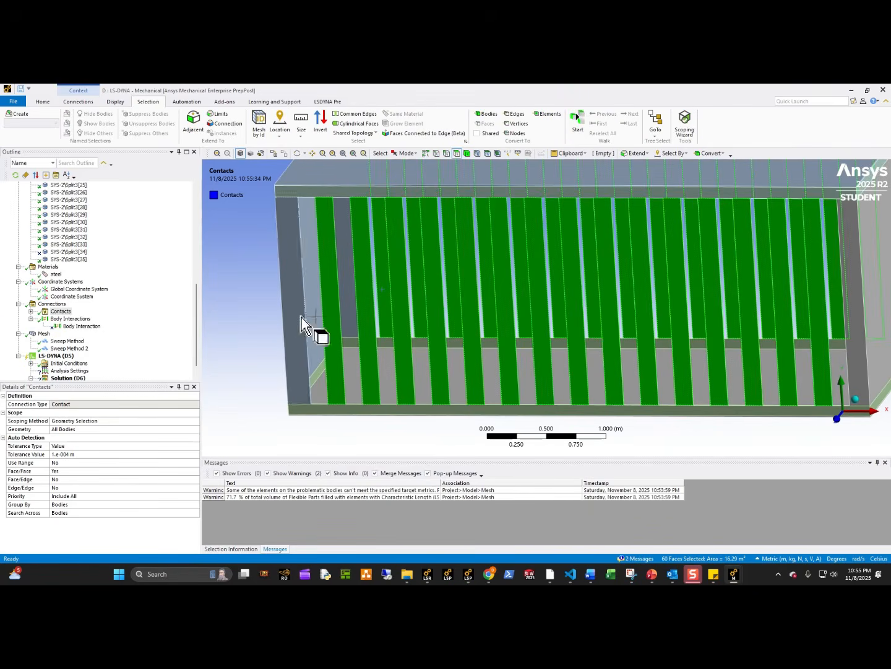
pyautogui.rightClick(329, 309)
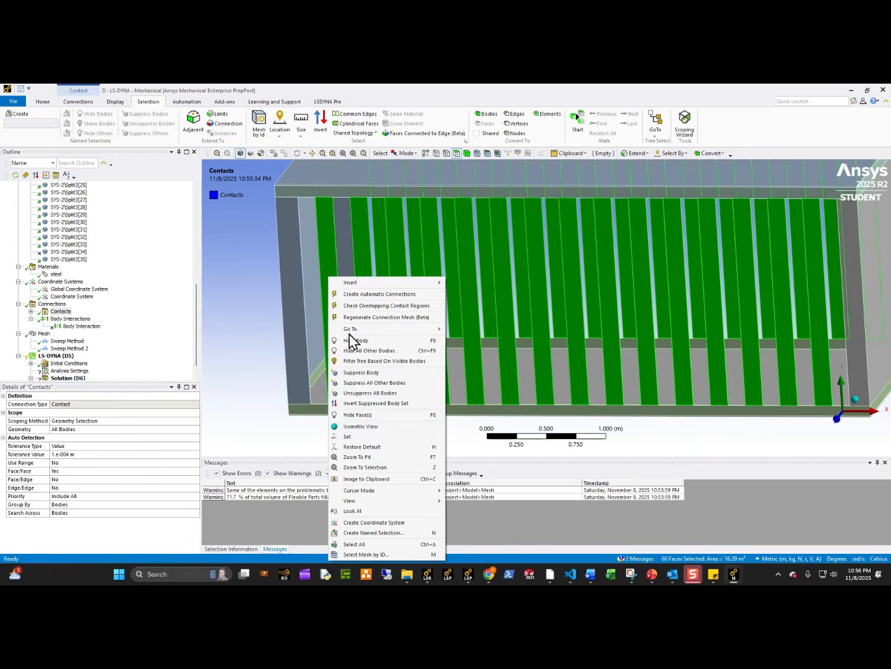
pyautogui.click(369, 531)
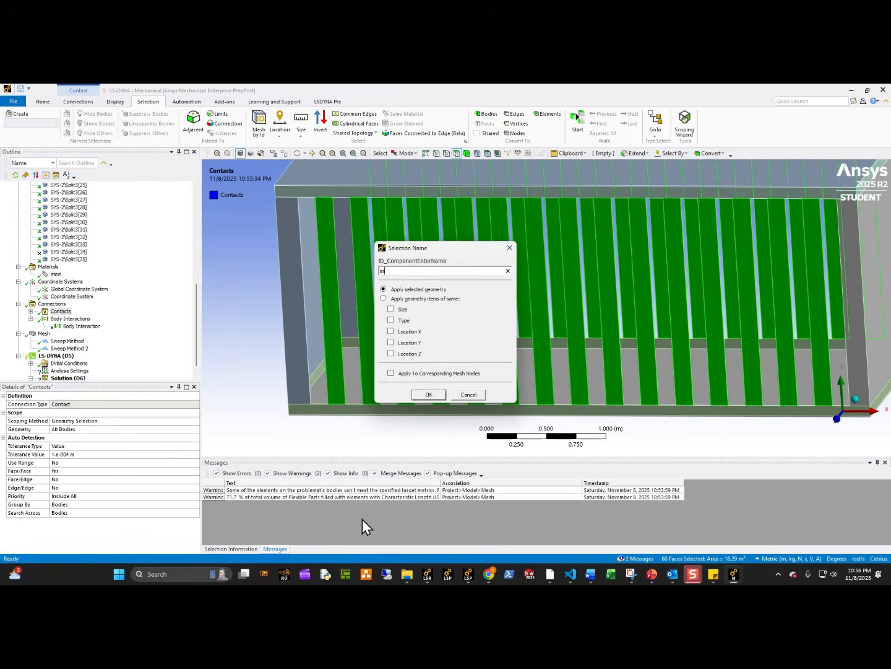
pyautogui.write('_slat')
pyautogui.press('Return')
# Set the LS-DYNA Named Selection User Id of inside_segment_blast to 9996.
pyautogui.click(19, 356)
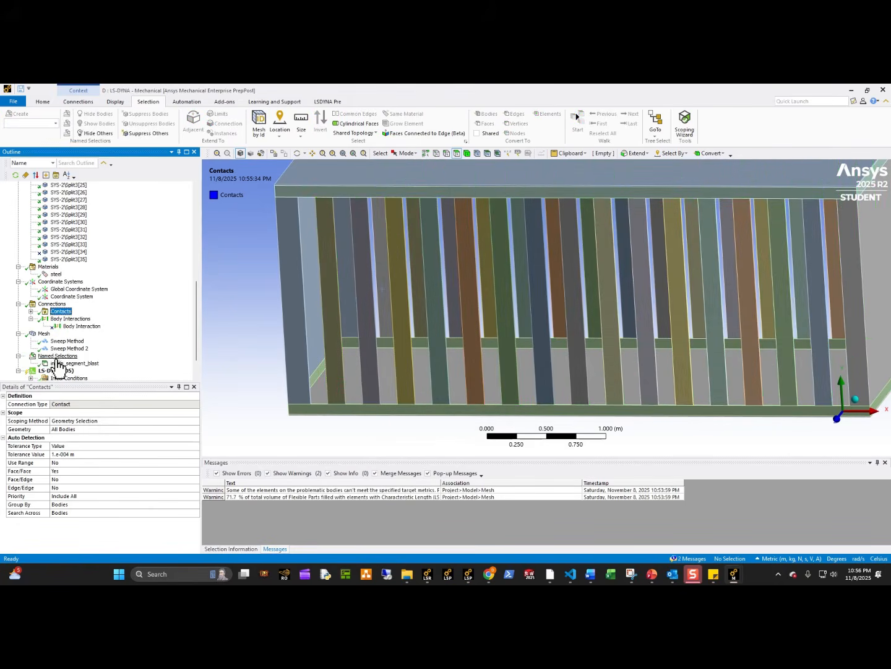
pyautogui.click(69, 364)
pyautogui.click(120, 463)
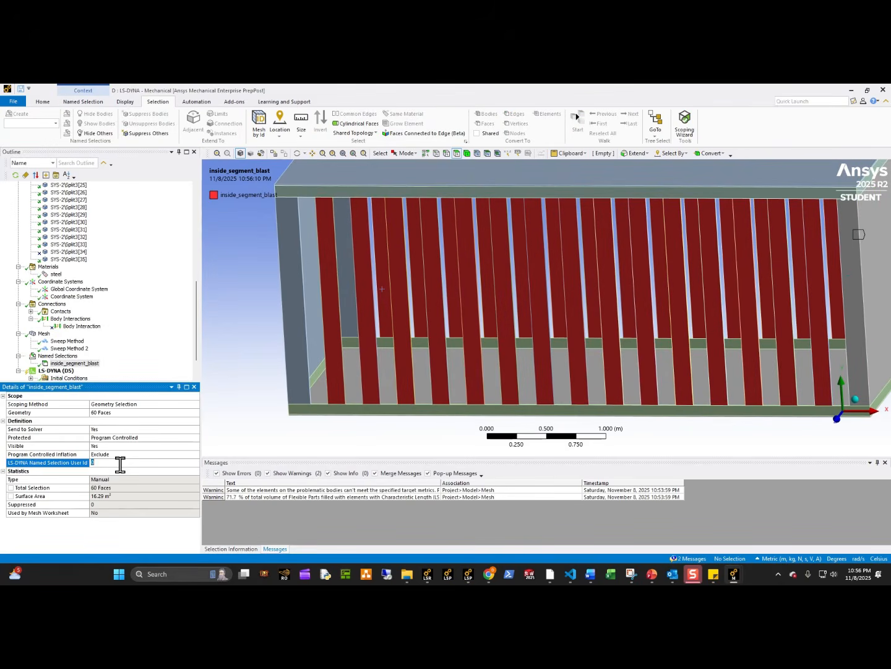
# Add the same-sized slat faces beside the end plate and that plate's inner face to inside_segment_blast.
pyautogui.click(351, 311)
pyautogui.click(304, 139)
pyautogui.click(316, 144)
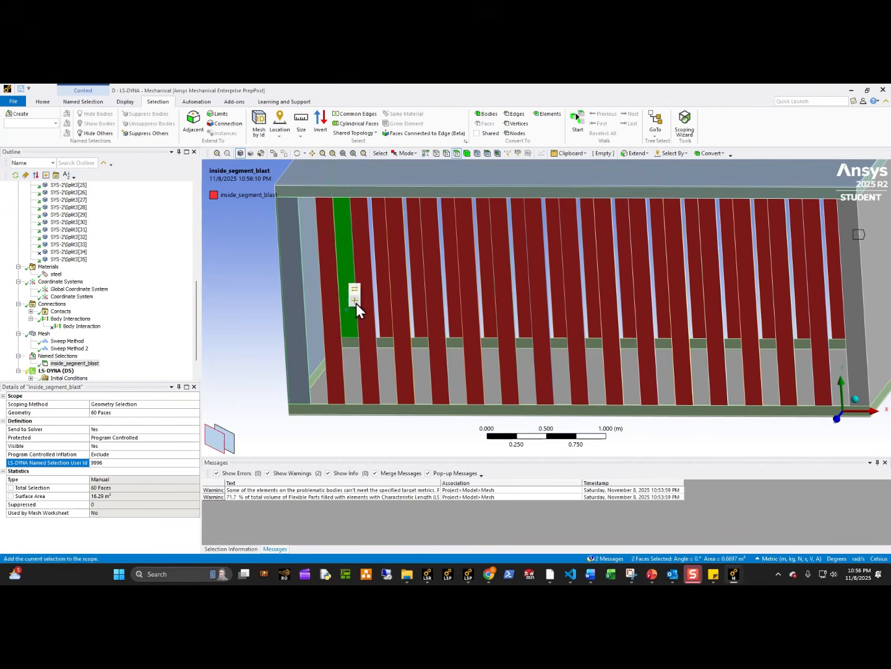
pyautogui.click(356, 303)
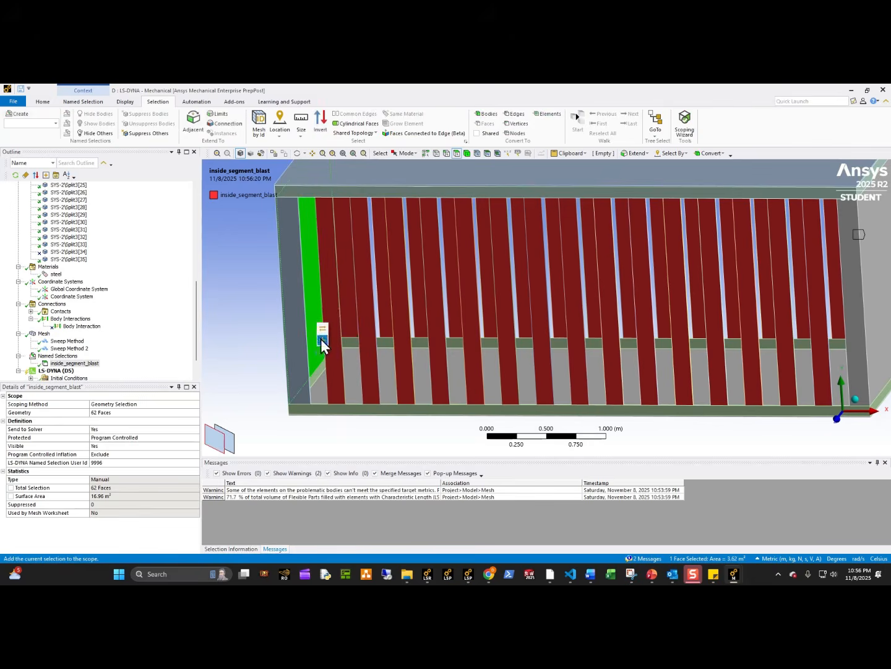
pyautogui.click(322, 338)
# Add the inner faces of the rear and end lower frame rails and the floor plate to inside_segment_blast.
pyautogui.click(382, 342)
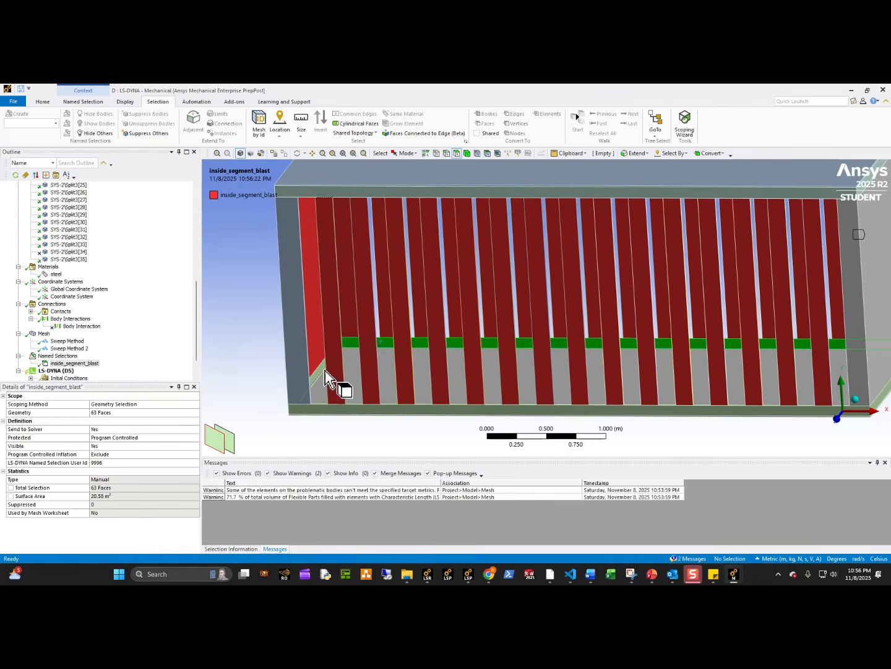
pyautogui.keyDown('ctrl'); pyautogui.click(319, 370); pyautogui.keyUp('ctrl')
pyautogui.keyDown('ctrl'); pyautogui.click(350, 385); pyautogui.keyUp('ctrl')
pyautogui.click(356, 365)
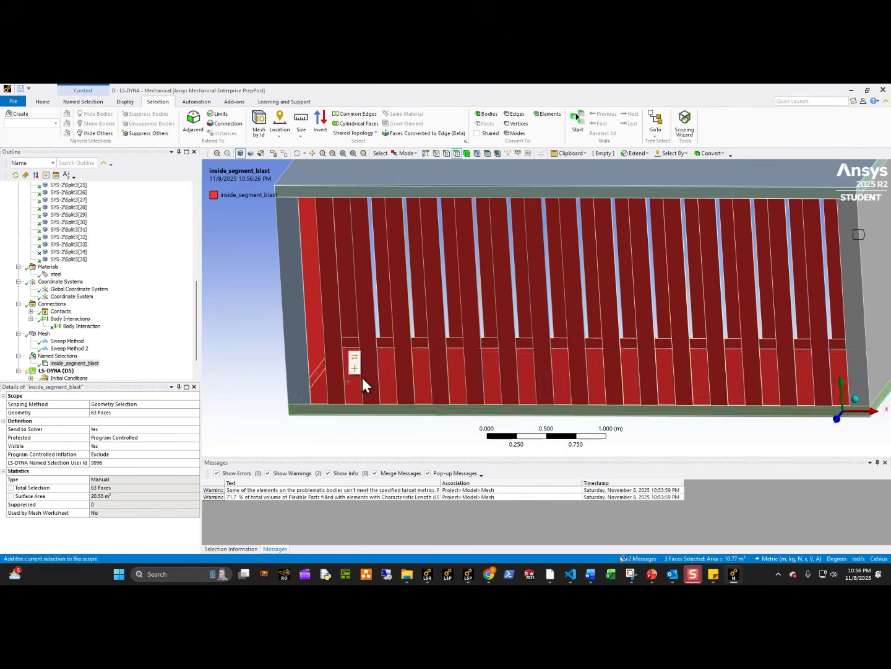
# Add the opposite end plate's inner face, its rear corner slat face and the lower rail face to inside_segment_blast.
pyautogui.moveTo(362, 377); pyautogui.dragTo(627, 347, button='middle')
pyautogui.click(627, 347)
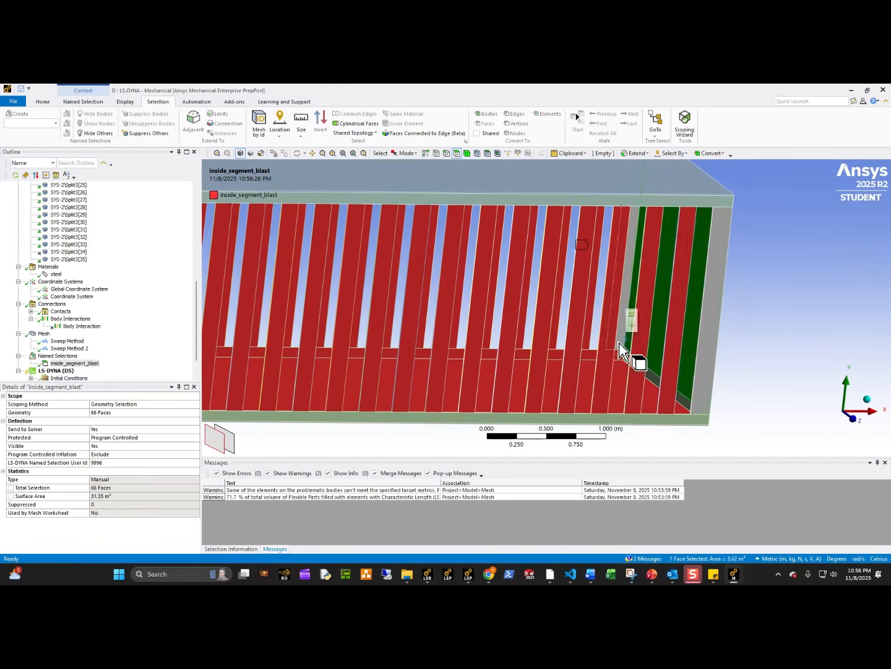
pyautogui.click(619, 341)
pyautogui.keyDown('ctrl'); pyautogui.click(654, 354); pyautogui.keyUp('ctrl')
pyautogui.keyDown('ctrl'); pyautogui.click(662, 384); pyautogui.keyUp('ctrl')
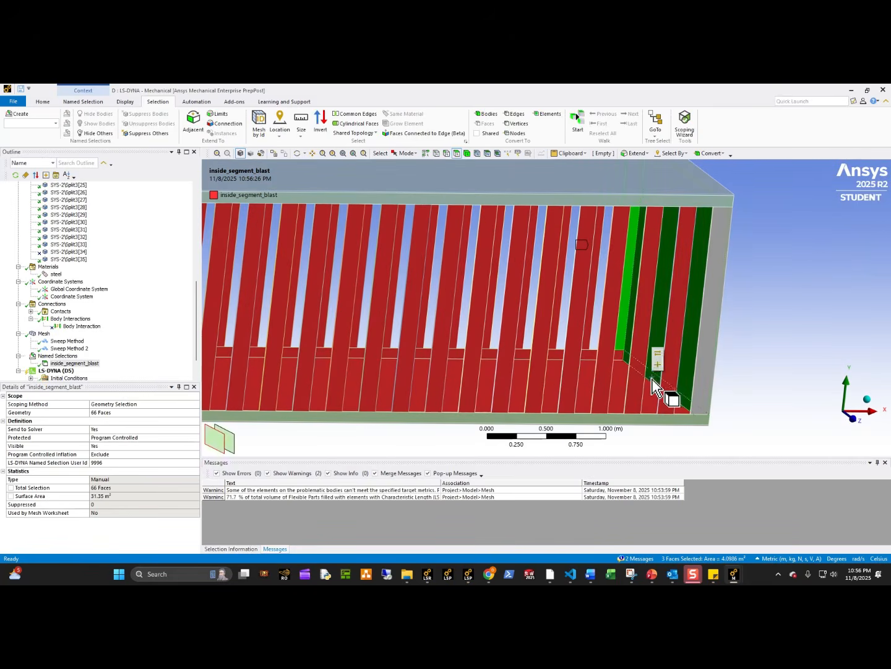
pyautogui.click(655, 371)
# Add the roof plate's inner face to the inside_segment_blast named selection.
pyautogui.moveTo(483, 175); pyautogui.dragTo(507, 230, button='middle')
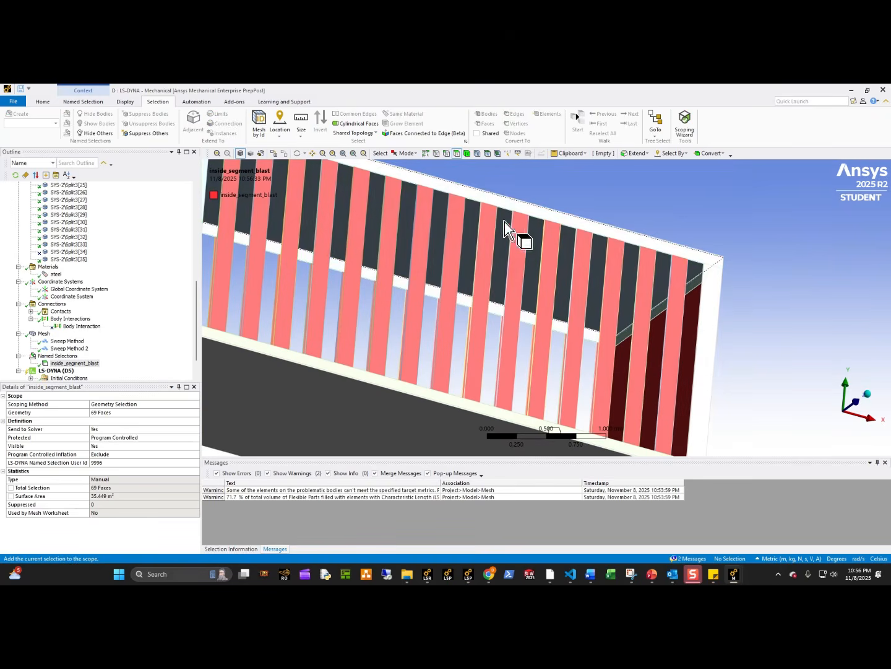
pyautogui.click(506, 240)
pyautogui.click(511, 221)
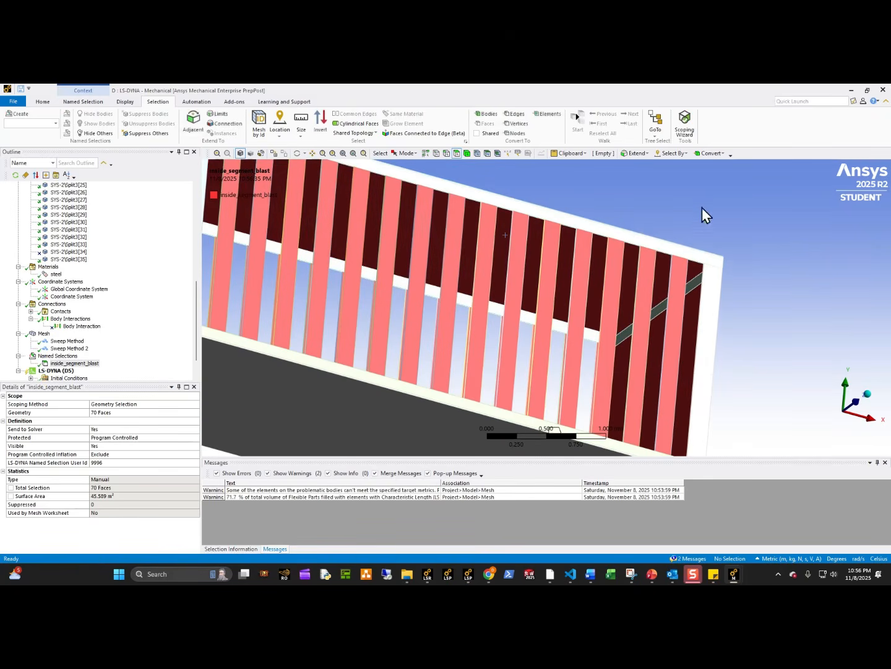
# Hide the roof plate and add the front corner slat's inner face beside the end plate to inside_segment_blast.
pyautogui.click(626, 230)
pyautogui.moveTo(616, 239); pyautogui.dragTo(537, 275, button='middle')
pyautogui.click(512, 196)
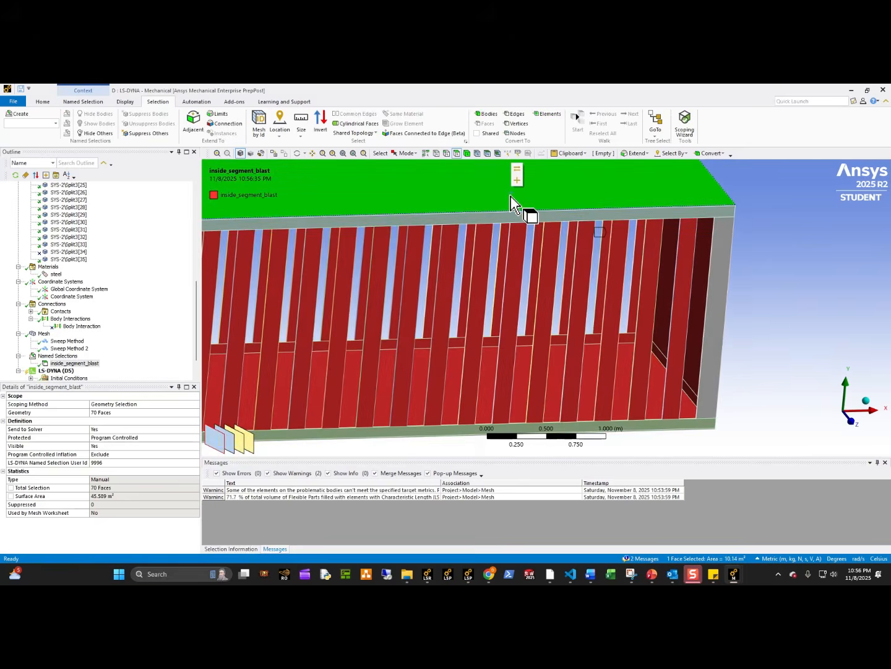
pyautogui.moveTo(512, 197); pyautogui.dragTo(477, 346, button='middle')
pyautogui.click(517, 343)
pyautogui.click(473, 358)
pyautogui.click(494, 364)
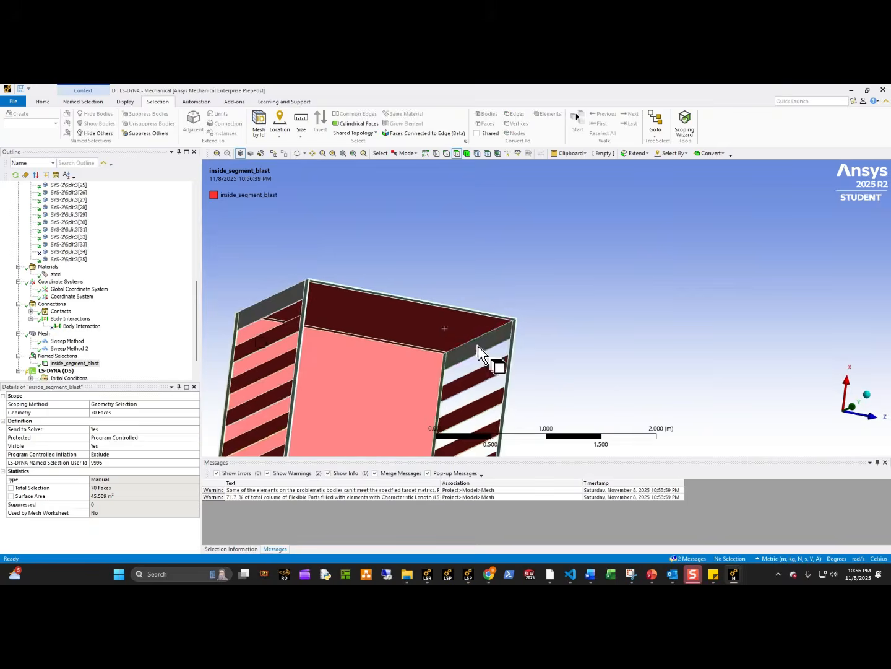
pyautogui.click(483, 333)
pyautogui.scroll(5, 446, 384)
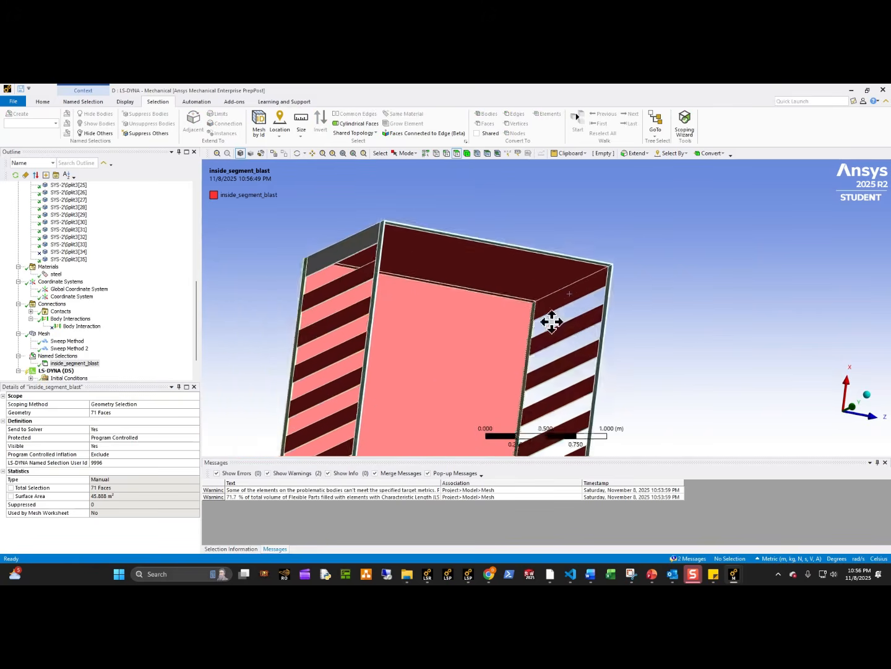
# Show all bodies again and hide everything except the upper rectangular frame.
pyautogui.moveTo(430, 295); pyautogui.dragTo(306, 343, button='middle')
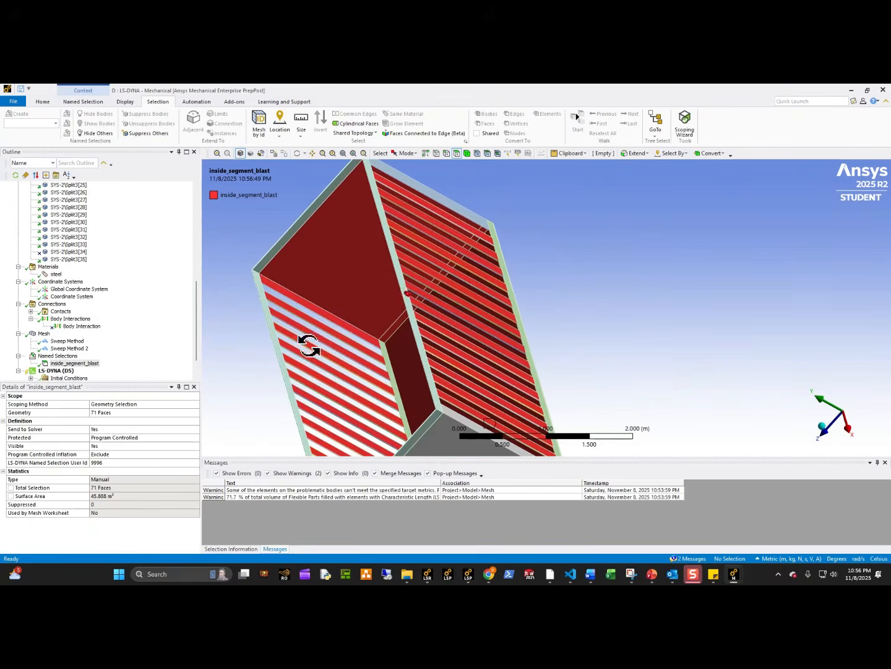
pyautogui.rightClick(241, 290)
pyautogui.click(278, 318)
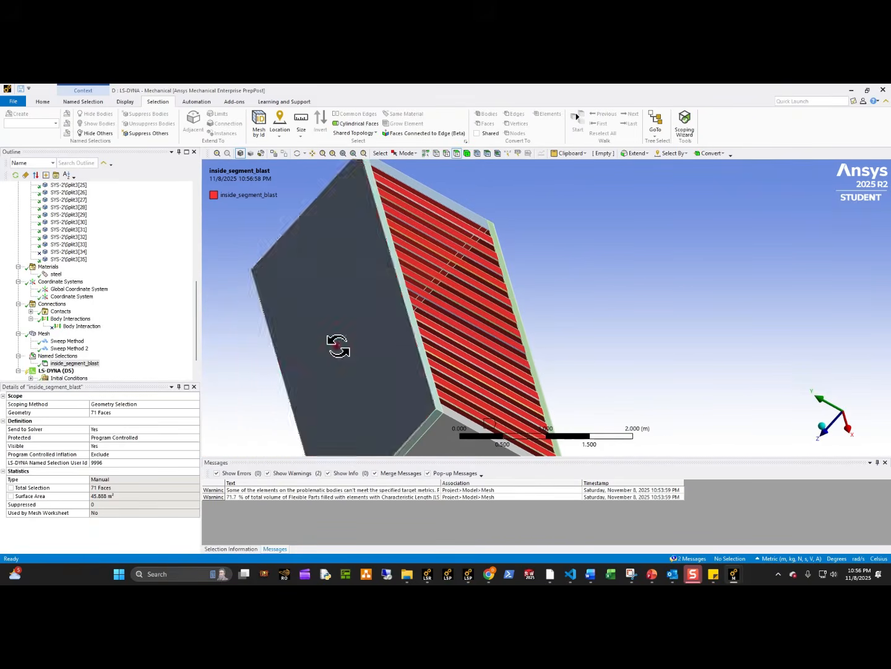
pyautogui.moveTo(338, 347); pyautogui.dragTo(243, 338, button='middle')
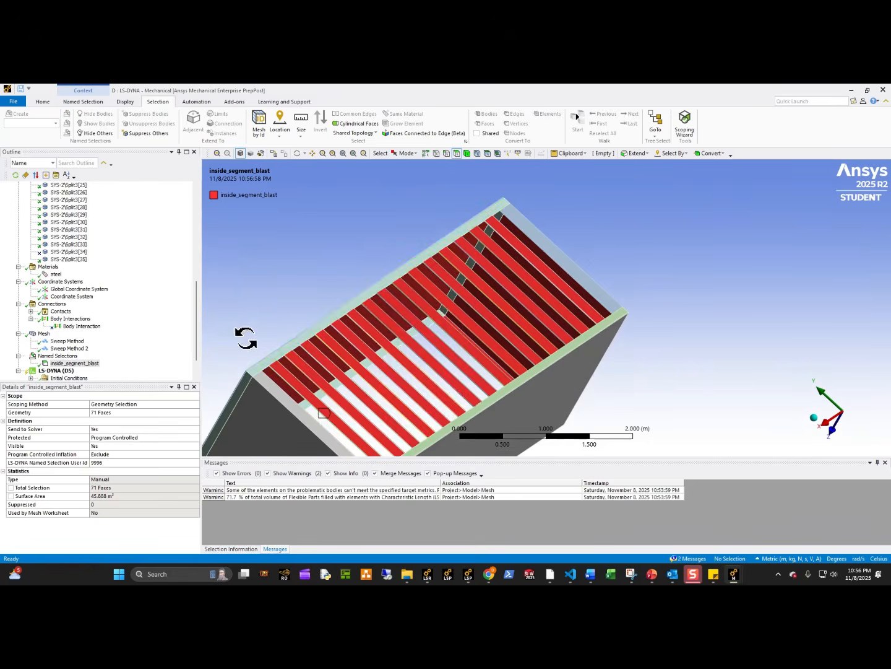
pyautogui.rightClick(377, 299)
pyautogui.click(392, 338)
# Add all four inner faces of the upper frame to inside_segment_blast.
pyautogui.moveTo(392, 338); pyautogui.dragTo(424, 338, button='middle')
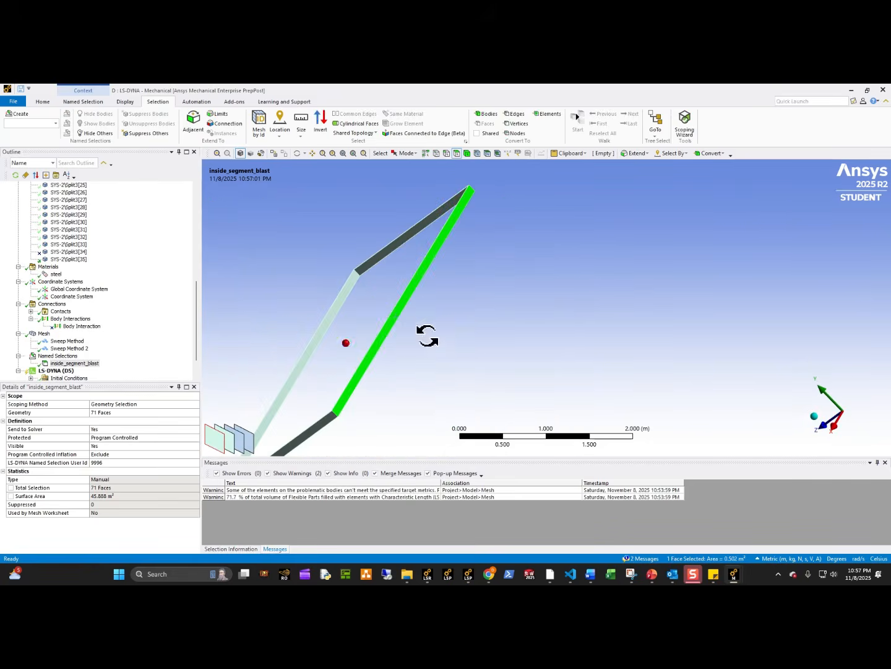
pyautogui.click(358, 280)
pyautogui.keyDown('ctrl'); pyautogui.click(374, 266); pyautogui.keyUp('ctrl')
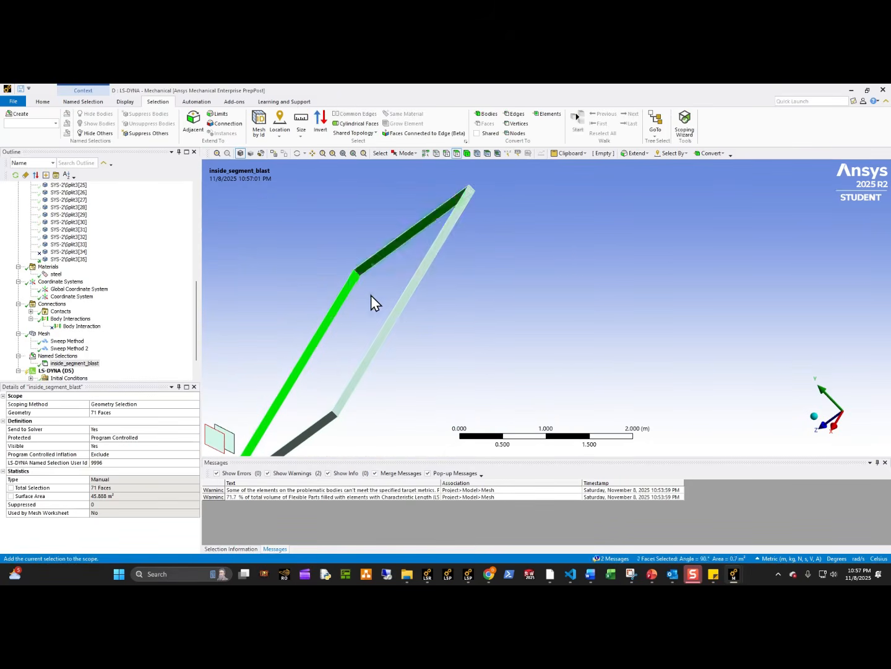
pyautogui.moveTo(370, 295); pyautogui.dragTo(493, 277, button='middle')
pyautogui.keyDown('ctrl'); pyautogui.click(408, 308); pyautogui.keyUp('ctrl')
pyautogui.moveTo(458, 341); pyautogui.dragTo(525, 393, button='middle')
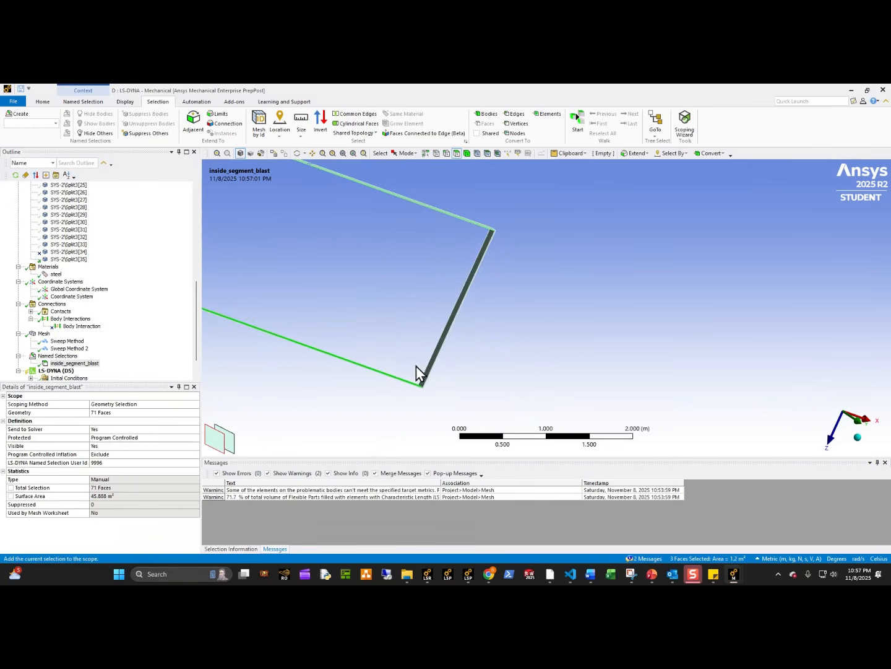
pyautogui.keyDown('ctrl'); pyautogui.click(430, 375); pyautogui.keyUp('ctrl')
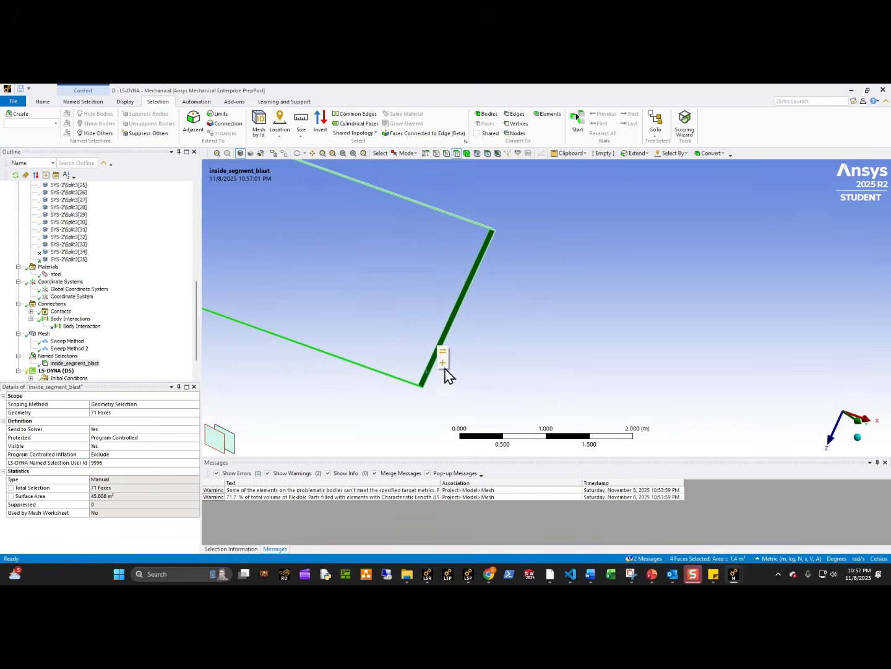
# Show all bodies and review the geometry scope of inside_segment_blast without changing it.
pyautogui.rightClick(370, 294)
pyautogui.click(396, 331)
pyautogui.moveTo(388, 322); pyautogui.dragTo(494, 390, button='middle')
pyautogui.click(70, 364)
pyautogui.click(116, 412)
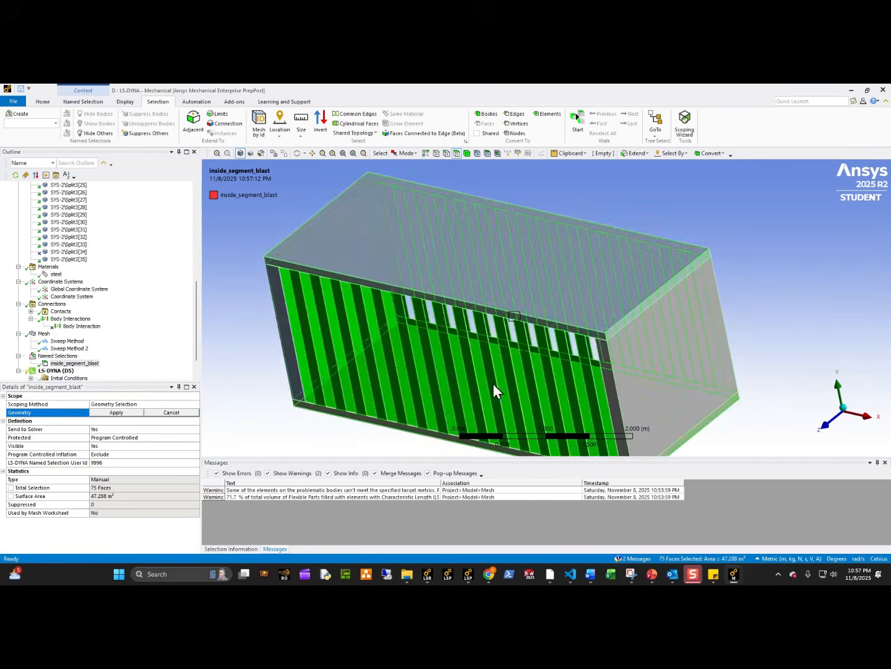
pyautogui.click(266, 352)
pyautogui.click(165, 413)
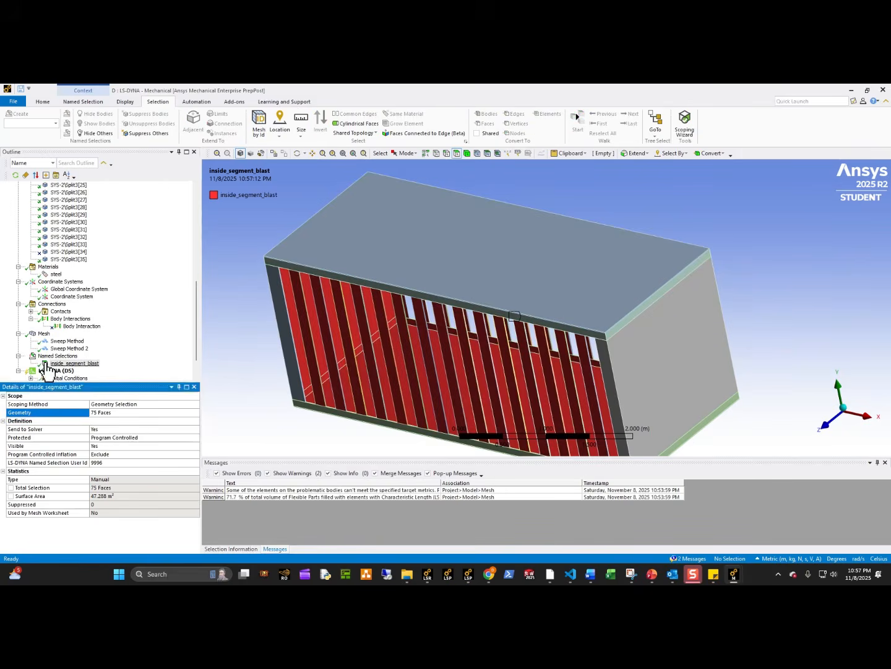
# Collapse the geometry branch of the model tree and check the origin of the user-defined coordinate system.
pyautogui.click(50, 371)
pyautogui.scroll(-1, 146, 362)
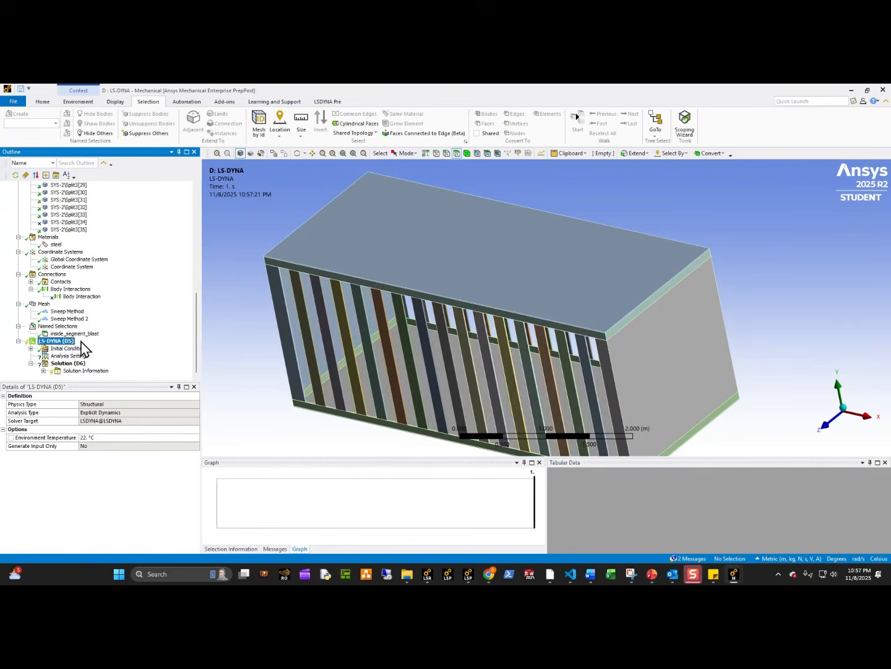
pyautogui.scroll(1, 90, 344)
pyautogui.scroll(8, 89, 339)
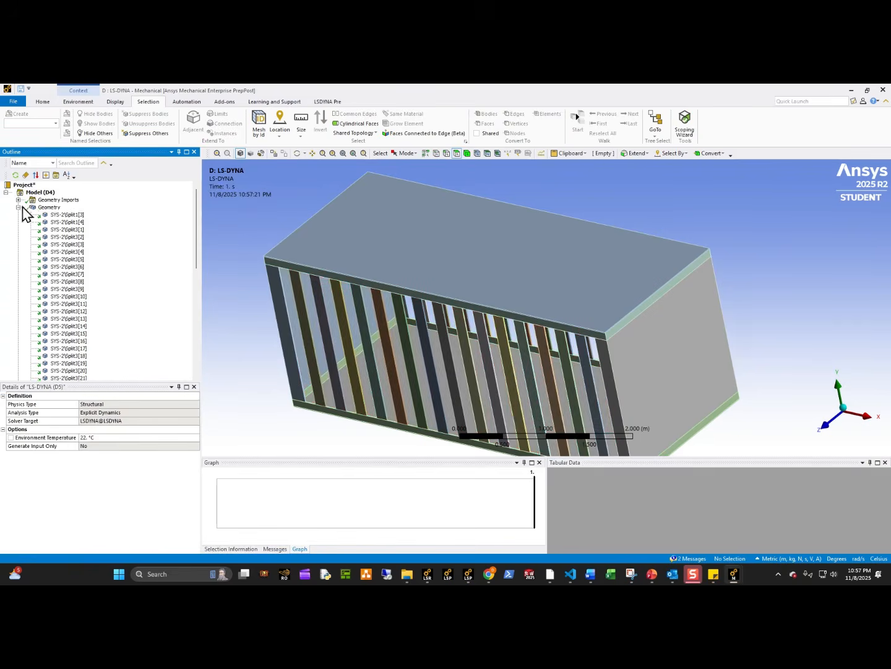
pyautogui.click(19, 207)
pyautogui.click(72, 245)
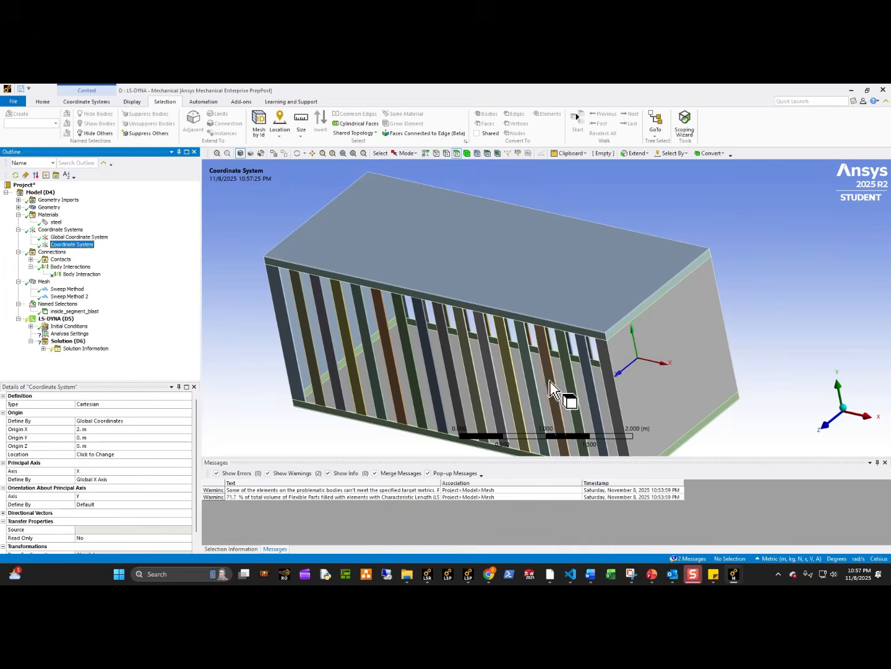
# Set the end time of the LS-DYNA analysis to 0.01 s in the analysis settings.
pyautogui.click(65, 334)
pyautogui.click(106, 405)
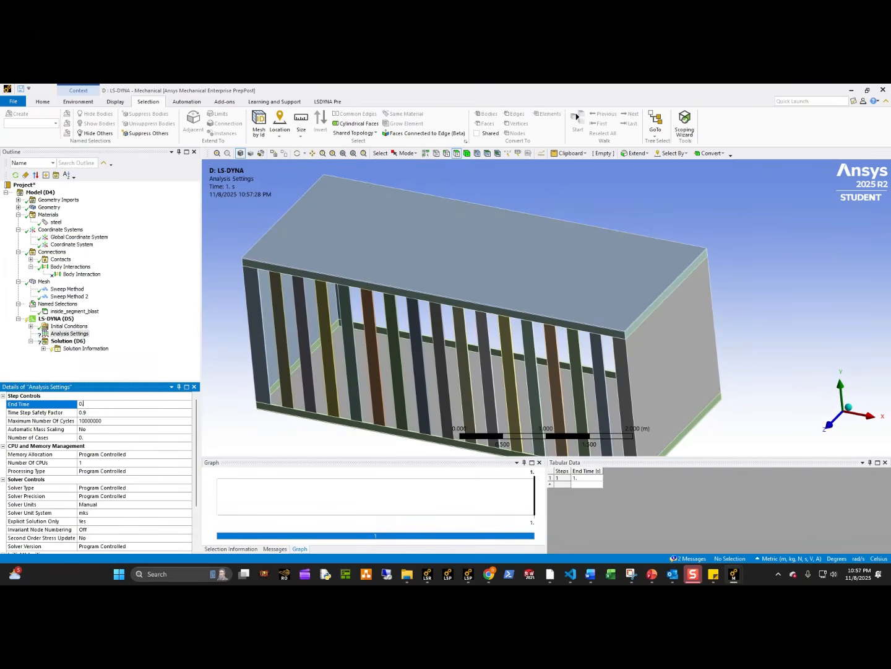
pyautogui.write('0.001')
pyautogui.press('Return')
pyautogui.click(136, 403)
pyautogui.press('Return')
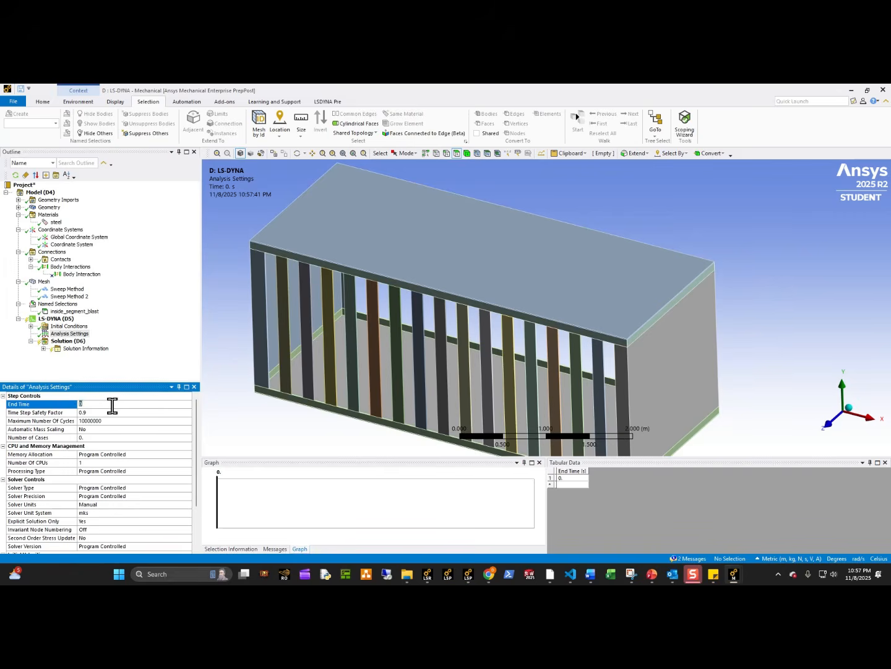
pyautogui.write('0.01')
pyautogui.press('Return')
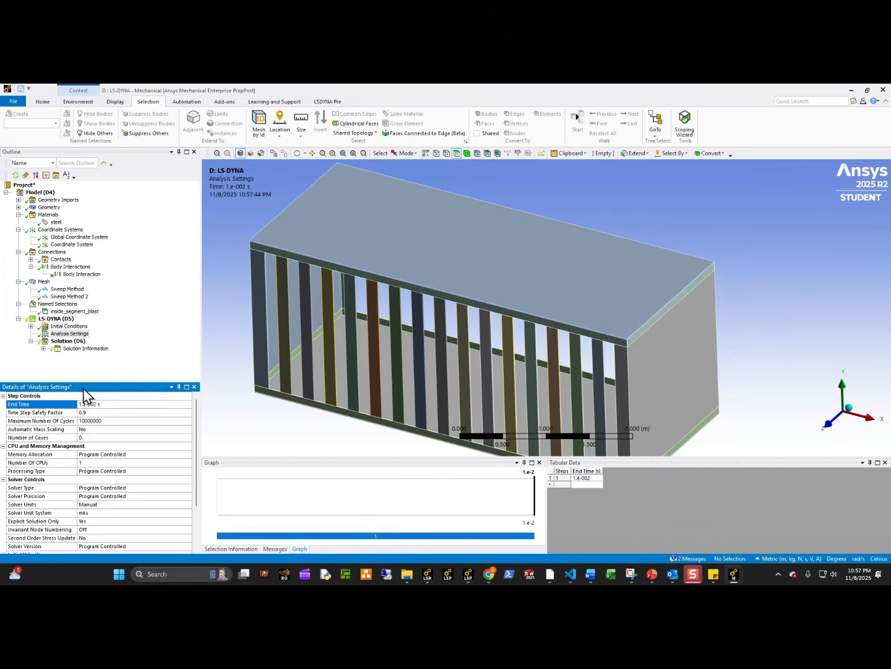
# Add a fixed support to the LS-DYNA analysis on the underside face of the cage's floor plate.
pyautogui.click(49, 318)
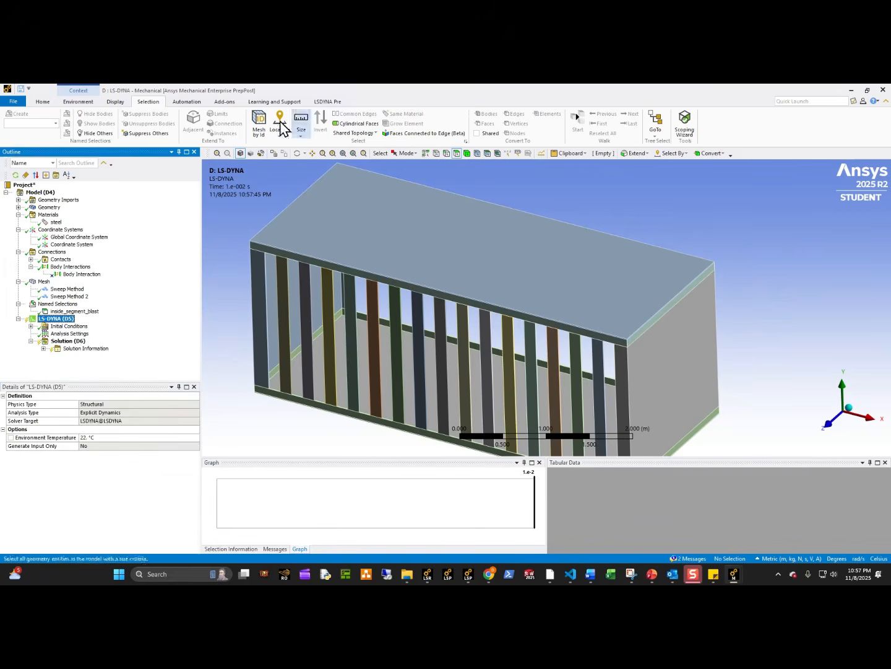
pyautogui.click(324, 119)
pyautogui.moveTo(382, 253); pyautogui.dragTo(408, 189, button='middle')
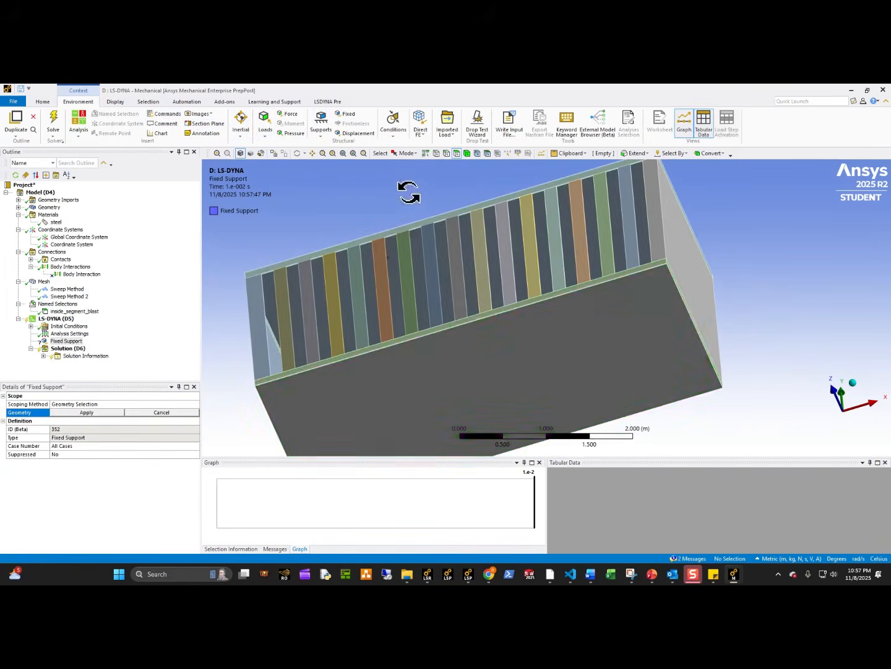
pyautogui.click(381, 395)
pyautogui.click(86, 412)
pyautogui.moveTo(398, 338); pyautogui.dragTo(380, 388, button='middle')
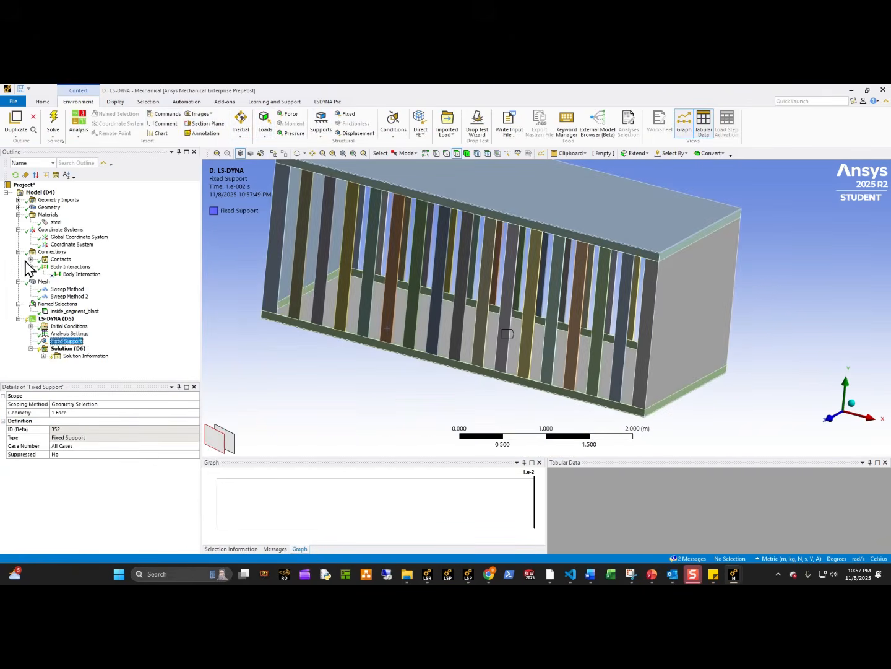
# Insert a keyword snippet with *LOAD_BLAST_ENHANCED (mass 500.0, xbo 2.0, unit 2, blast 2) and *LOAD_BLAST_SEGMENT_SET under the LS-DYNA analysis.
pyautogui.click(31, 259)
pyautogui.click(17, 222)
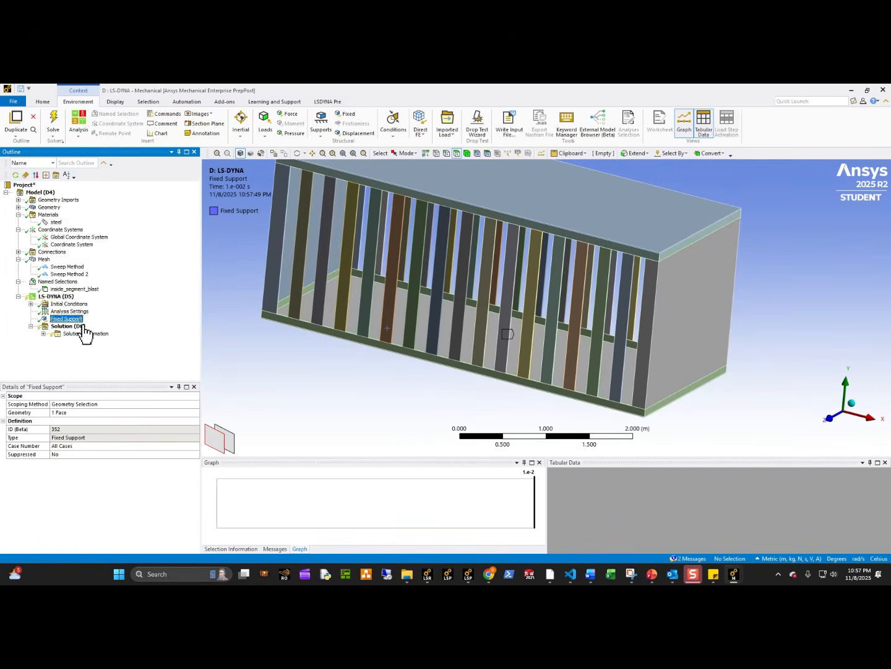
pyautogui.rightClick(66, 296)
pyautogui.moveTo(152, 302)
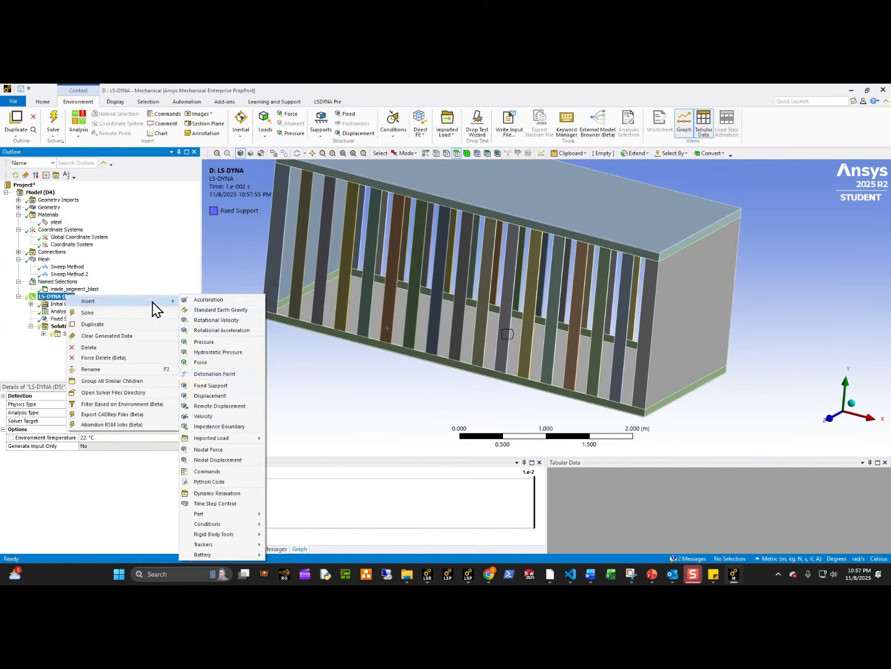
pyautogui.click(214, 473)
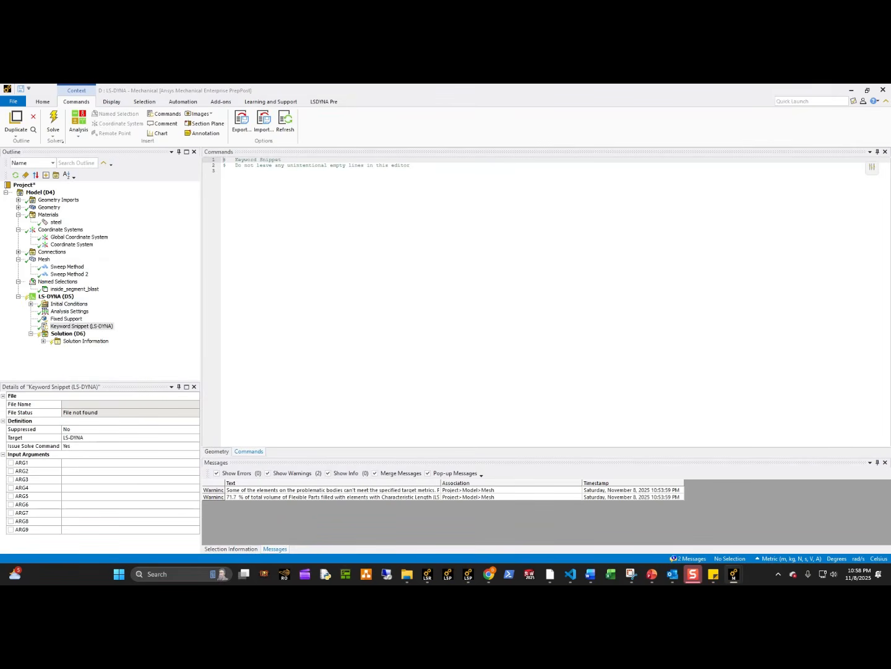
pyautogui.write('*LOAD_BLAST_ENHANCED $#     bid         m       xbo       ybo       zbo       tbo      unit     blast          1     500.0       2.0       0.0       0.0       0.0         2         2 $#     cfm       cfl       cft       cfp     nidbo     death    negpha        0.0       0.0       0.0       0.0         01.00000E20         0 *LOAD_BLAST_SEGMENT_SET $#     bid      ssid    alepid     sfnrb    scalep          1      9999         0       0.0       1.0')
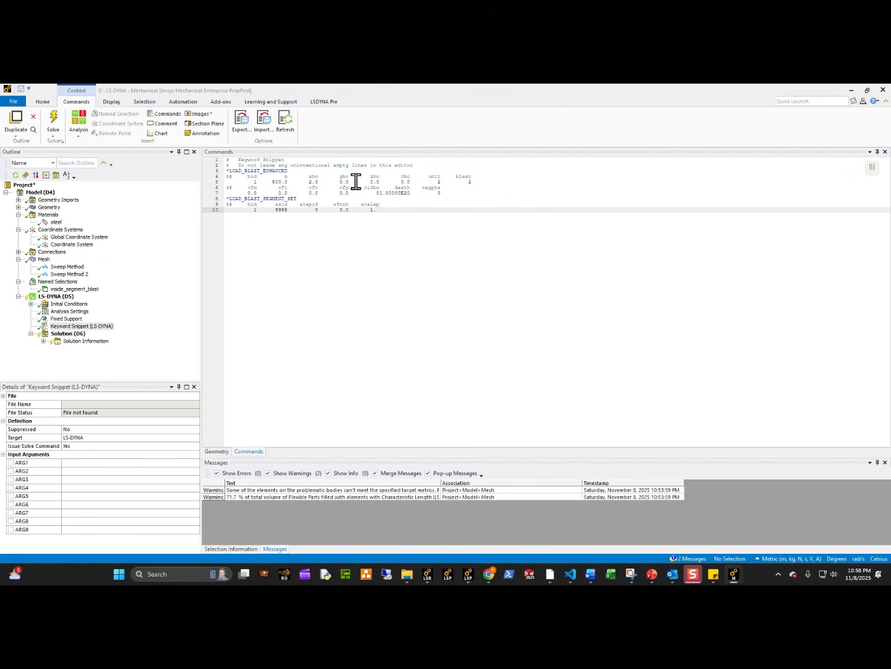
# Check the snippet's charge position against the user-defined coordinate system and its segment set ID against the LS-DYNA user ID of inside_segment_blast.
pyautogui.click(71, 244)
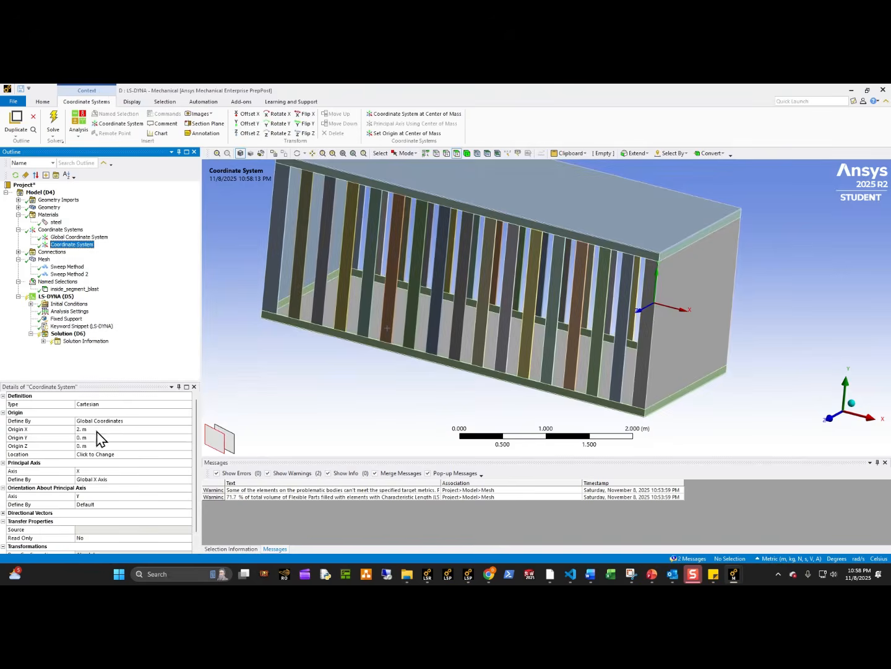
pyautogui.moveTo(577, 348); pyautogui.dragTo(599, 326, button='middle')
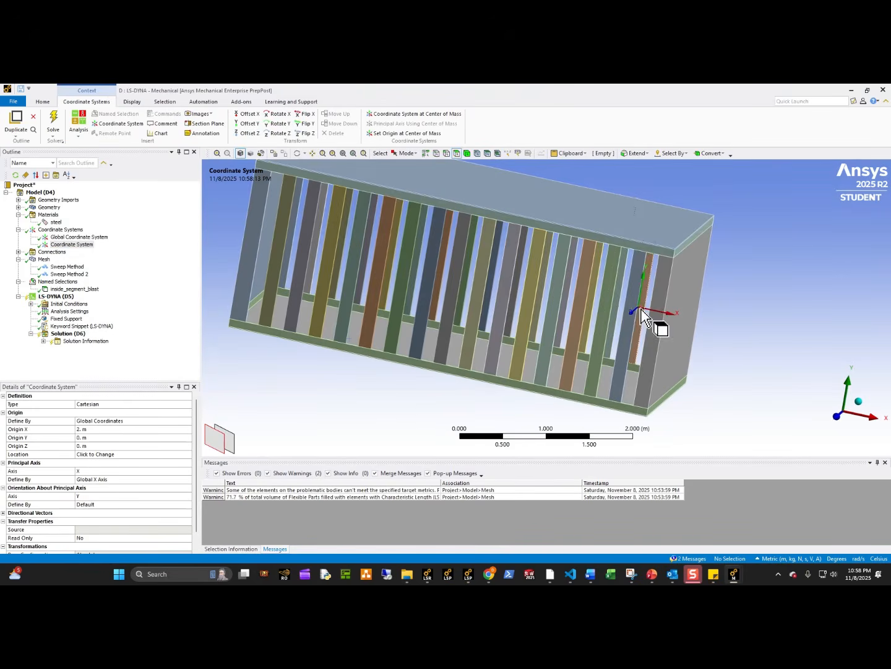
pyautogui.moveTo(657, 318); pyautogui.dragTo(345, 360, button='middle')
pyautogui.click(108, 326)
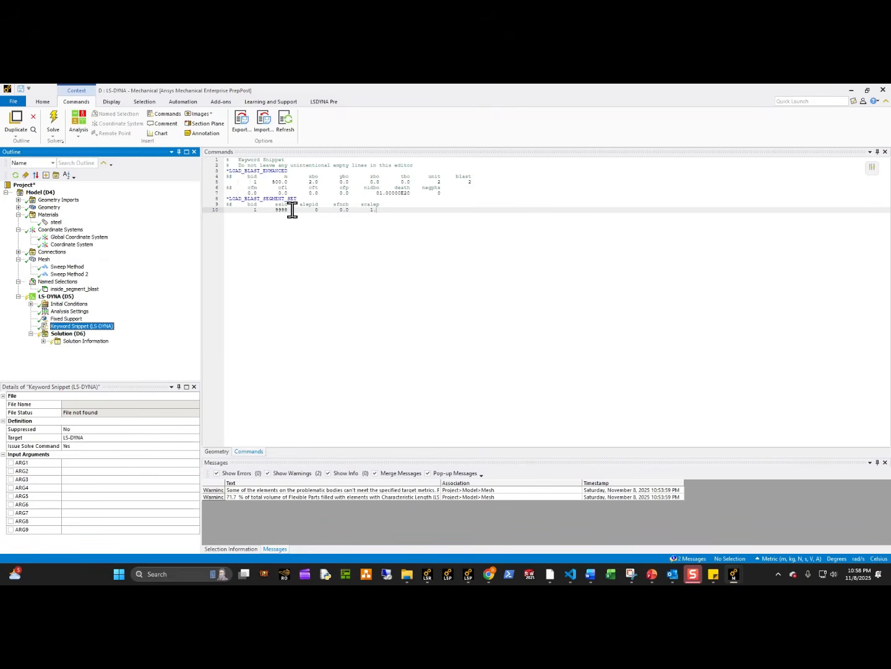
pyautogui.click(74, 289)
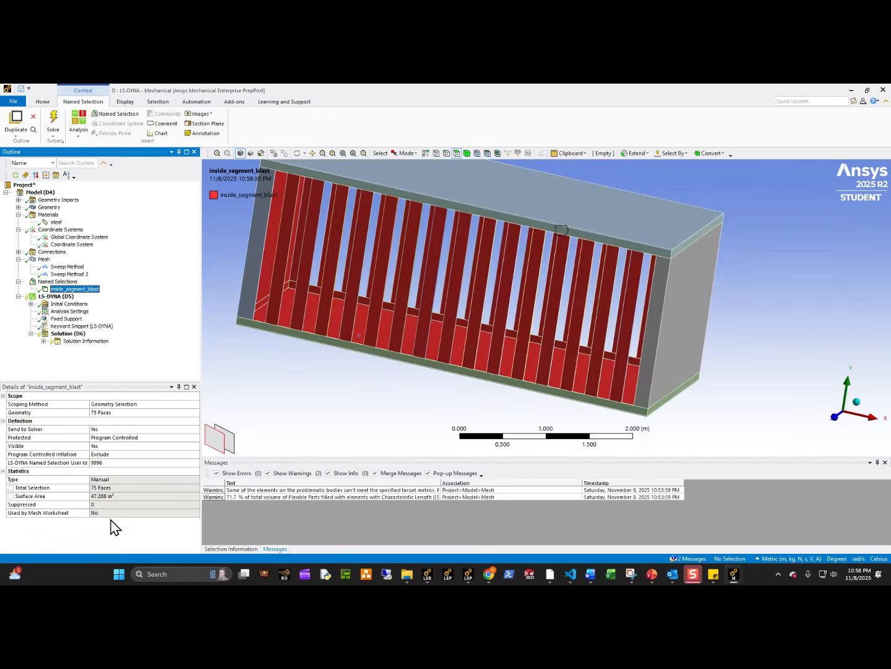
pyautogui.click(117, 463)
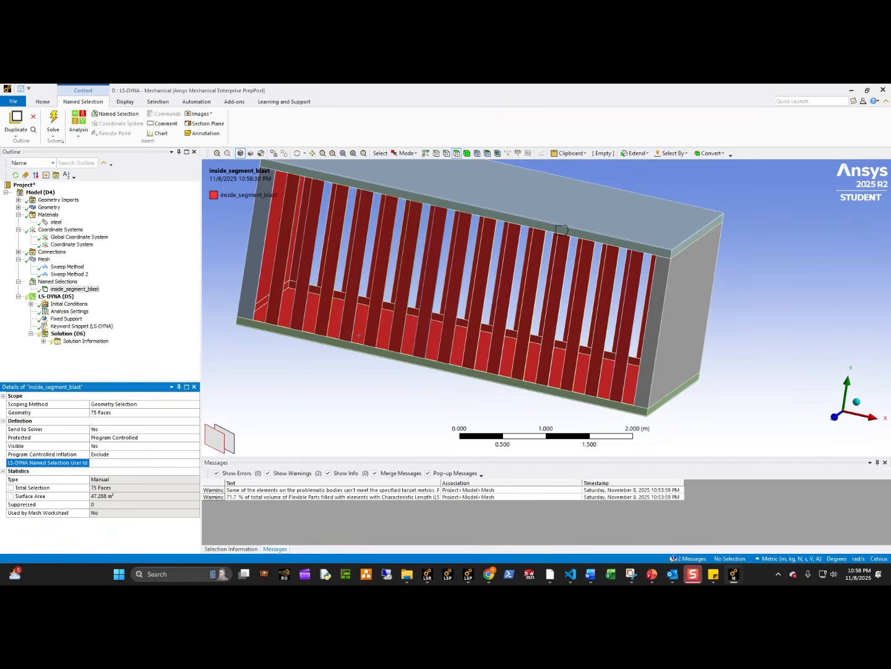
pyautogui.click(78, 326)
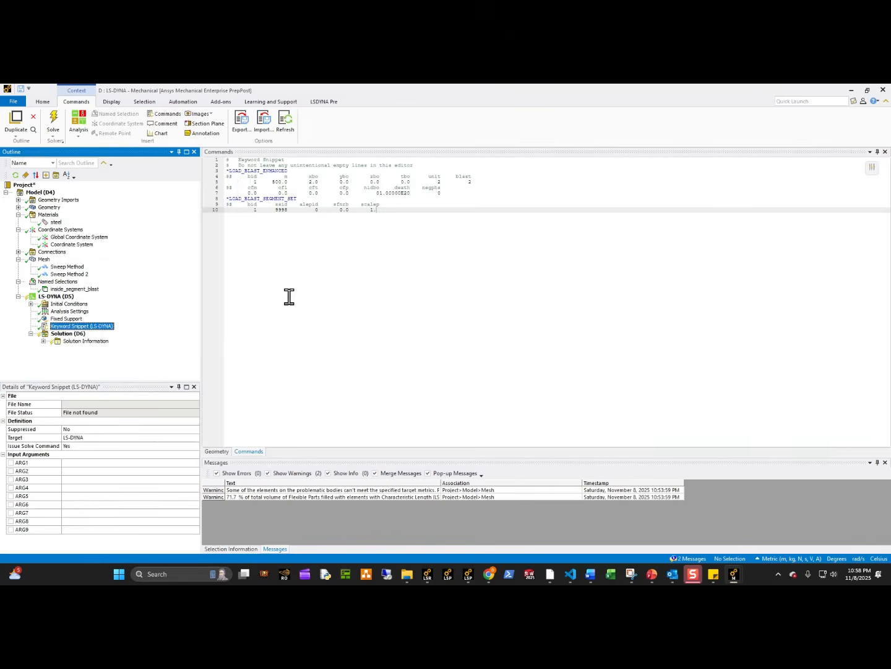
# Complete the scalep value in the *LOAD_BLAST_SEGMENT_SET card of the blast snippet as 1.0.
pyautogui.click(396, 209)
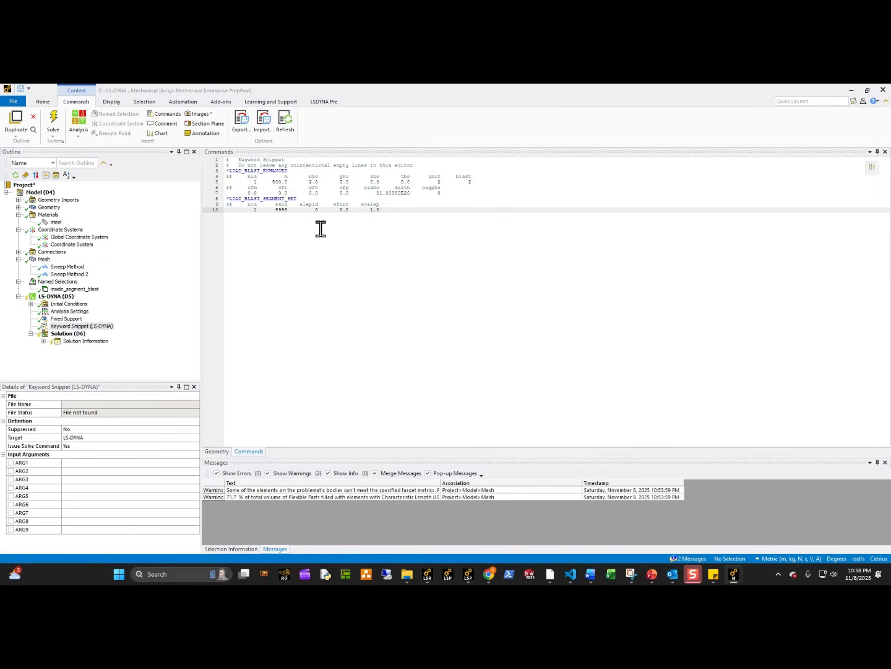
pyautogui.click(68, 333)
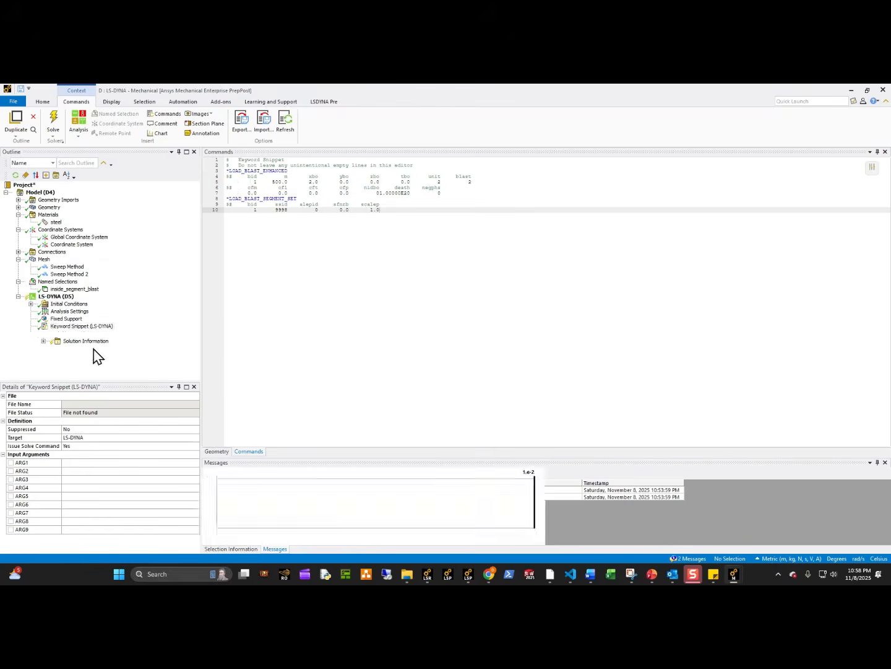
pyautogui.click(93, 327)
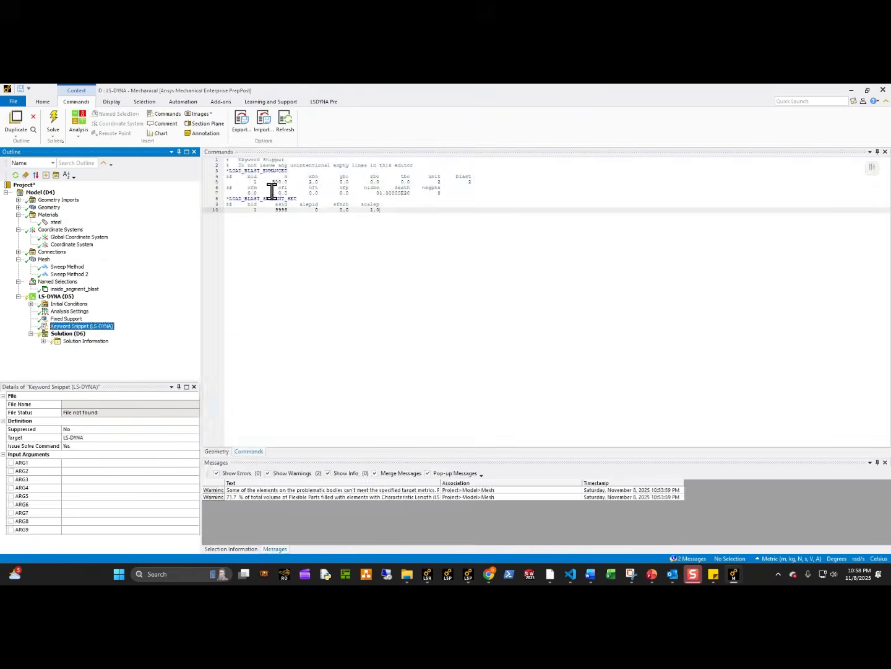
# Insert a second keyword snippet and paste the *DATABASE_BINARY_BLSTFOR, *DATABASE_BINARY_D3PLOT and *DEFINE_CURVE cards with dt 5.0000E-6 and curve 88.
pyautogui.click(56, 295)
pyautogui.rightClick(57, 297)
pyautogui.moveTo(169, 304)
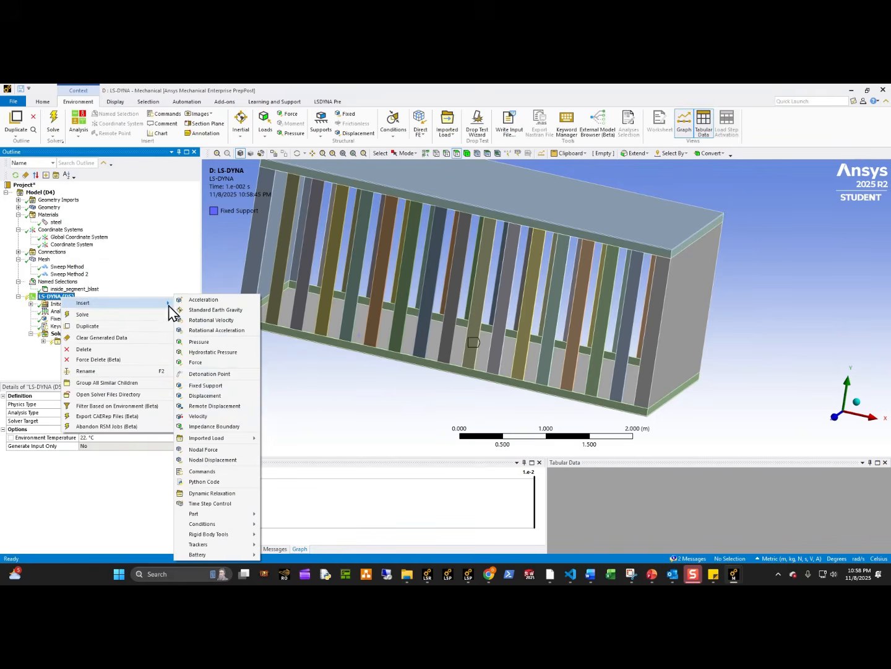
pyautogui.click(224, 472)
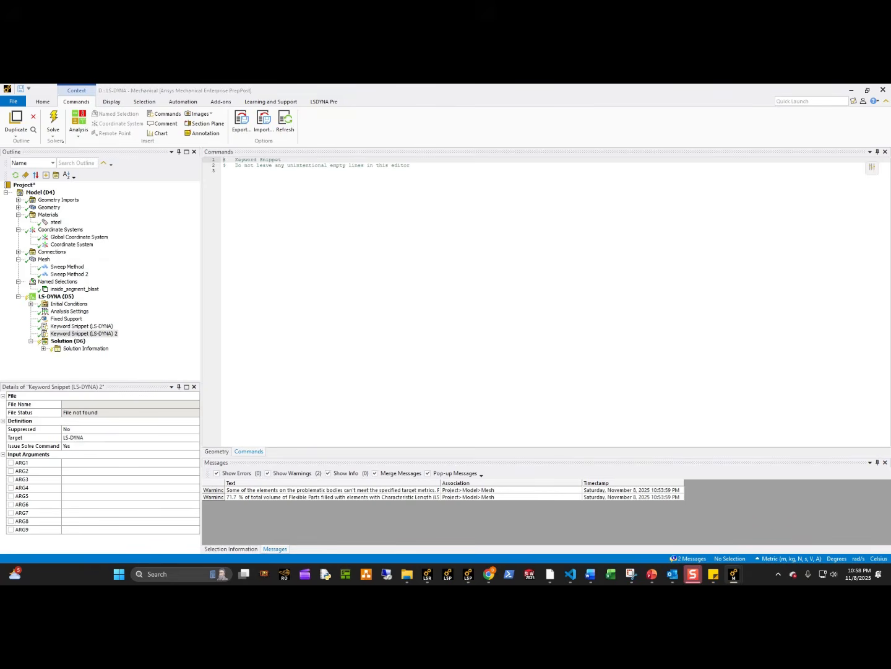
pyautogui.write('*DATABASE_BINARY_BLSTFOR $$ dt lcdt beam npltc psetid 5.0000E-6 0 0 0 0 *DATABASE_BINARY_D3PLOT $$ DT/CYCL LCDT BEAM NPLTC PSETID 1.0000E-06 88 *DEFINE_CURVE $$ lcid sidr sfa sfo offa offo dattyp lcint 88 1.0 1.0 $$ a1 o1 0.0 1.00E-6 0.05 1.00E-6 0.40 5.00E-4 0.50 5.00E-4')
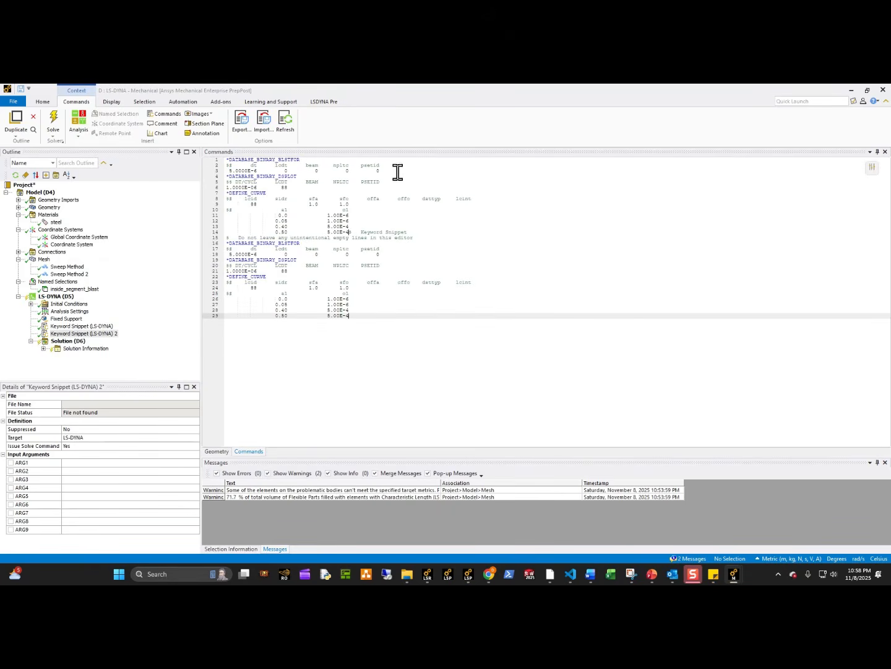
pyautogui.moveTo(397, 172); pyautogui.dragTo(195, 167)
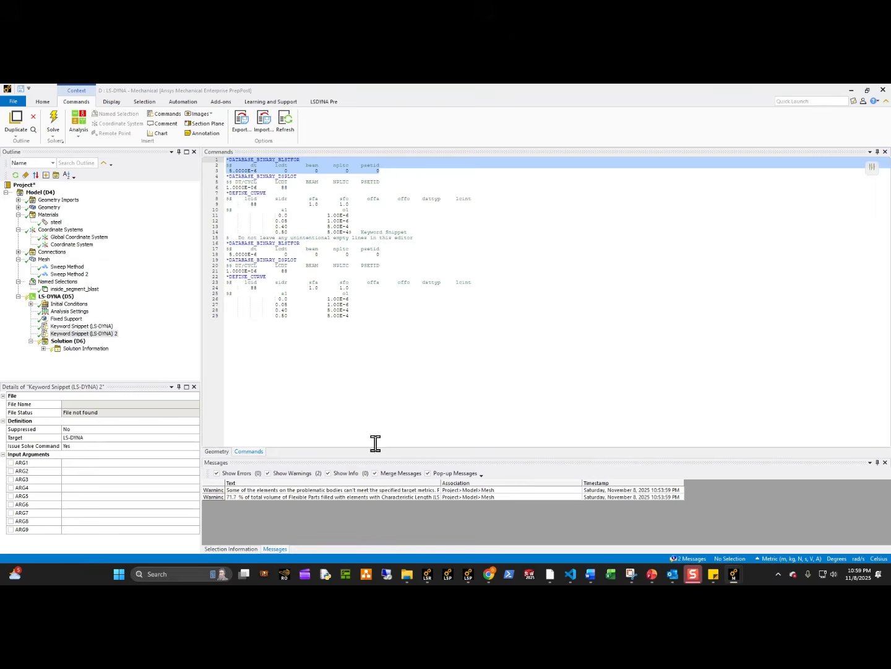
# Switch to the LS-PrePost window with the cage's effective plastic strain results and dismiss the auto-saved projects dialog.
pyautogui.moveTo(469, 574)
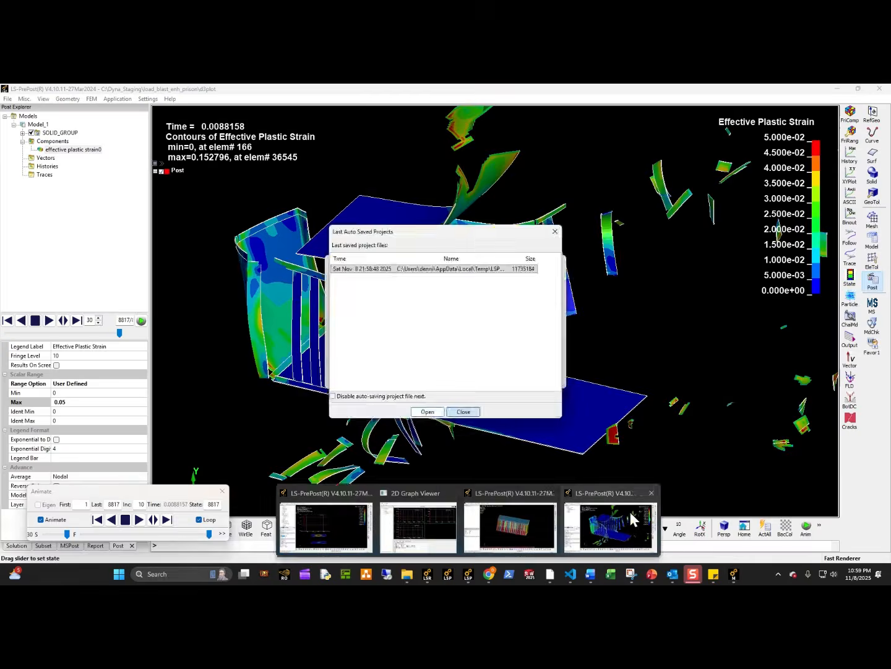
pyautogui.click(633, 521)
pyautogui.click(463, 411)
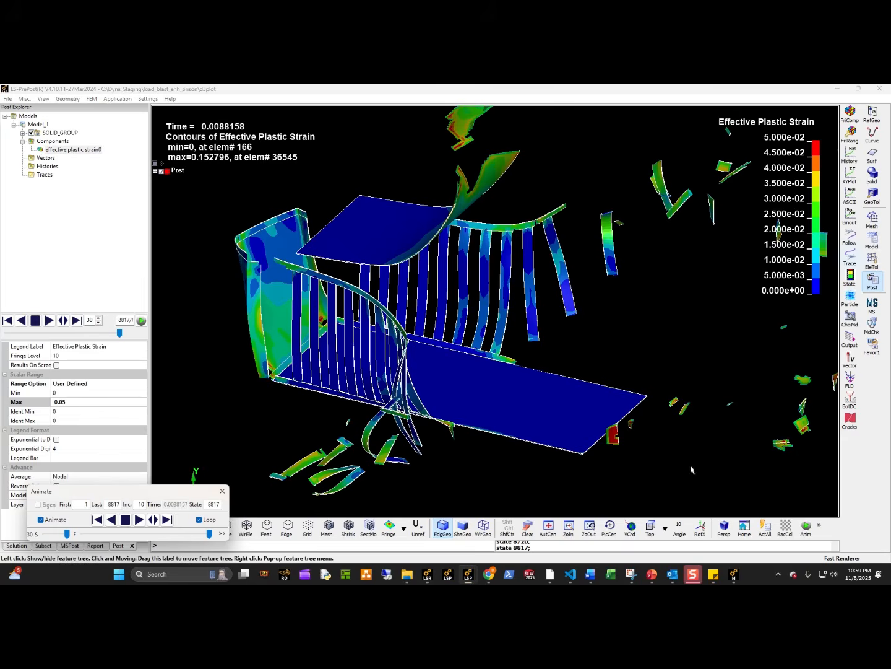
# Review the segment pressure-time graphs and the plate model's pressure plot in LS-PrePost, and return to the D : LS-DYNA Mechanical window.
pyautogui.moveTo(477, 580)
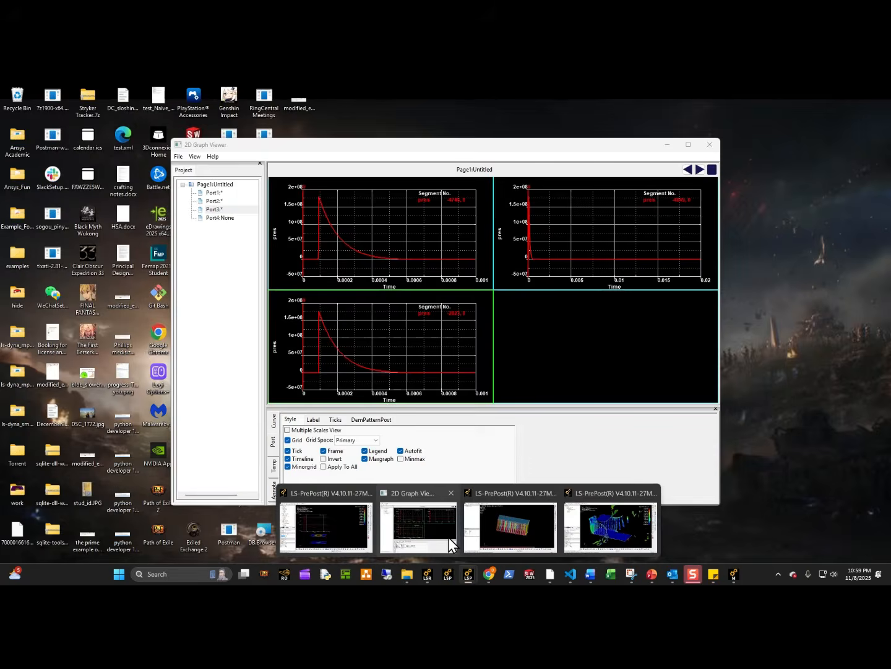
pyautogui.click(449, 538)
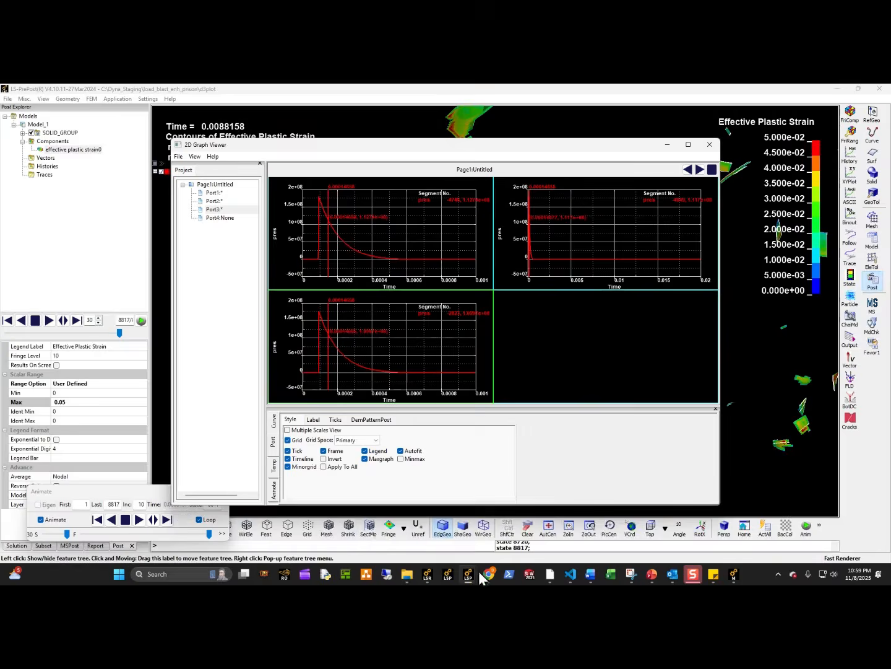
pyautogui.moveTo(469, 576)
pyautogui.click(356, 537)
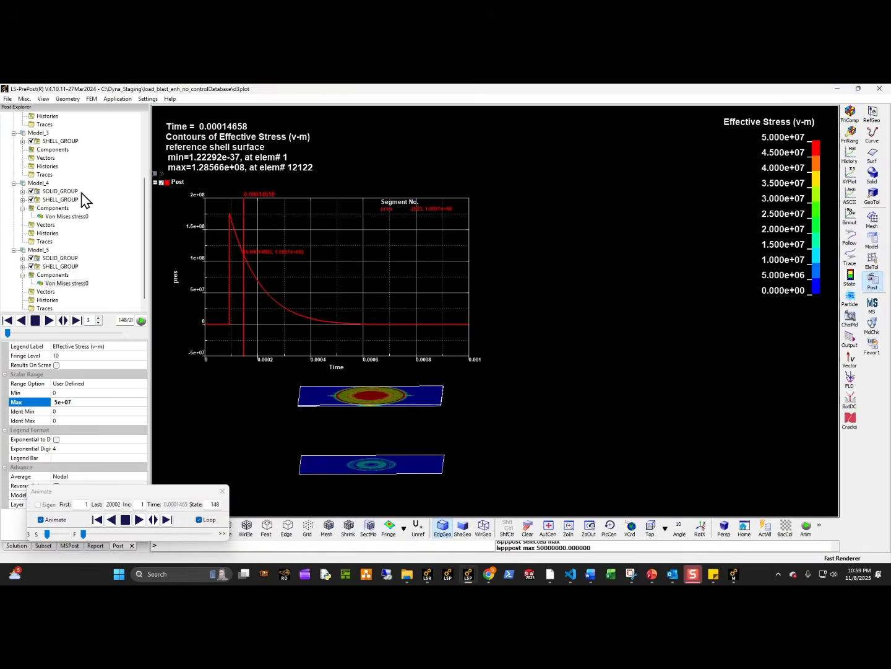
pyautogui.click(839, 89)
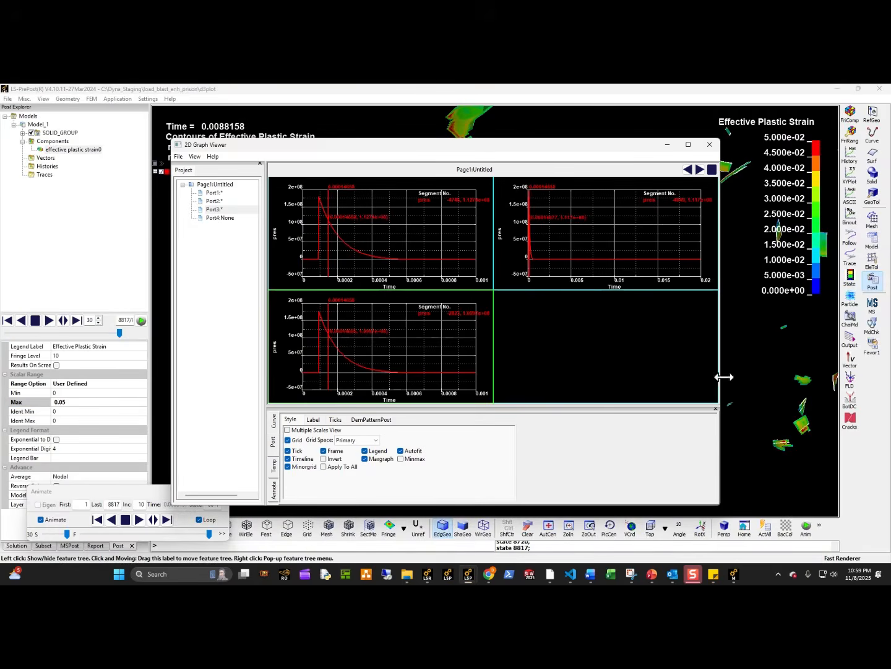
pyautogui.moveTo(742, 566)
pyautogui.moveTo(852, 525)
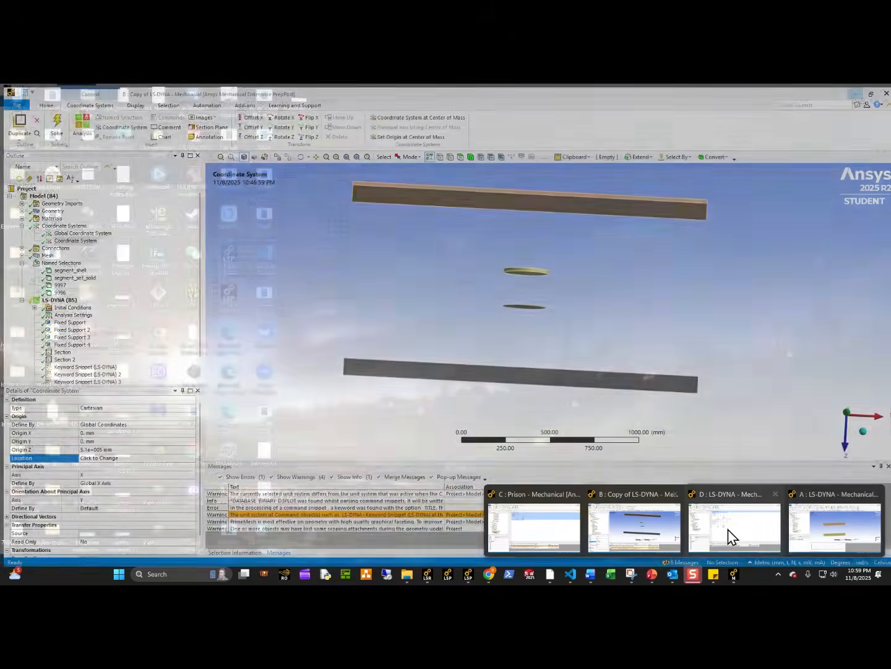
pyautogui.click(728, 529)
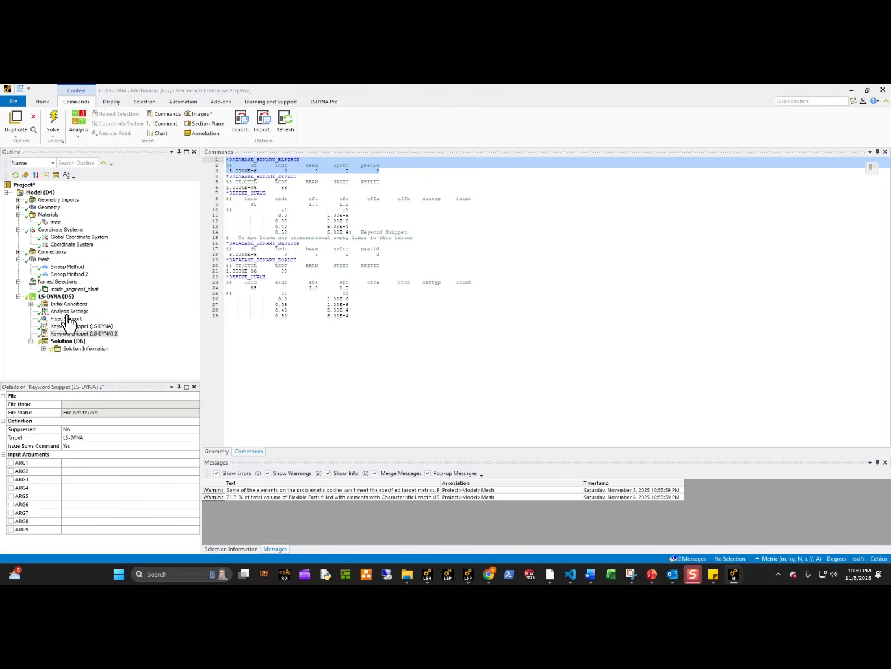
# Add a Section object to the LS-DYNA analysis and scope it to all 36 bodies of the cage.
pyautogui.click(56, 297)
pyautogui.click(327, 102)
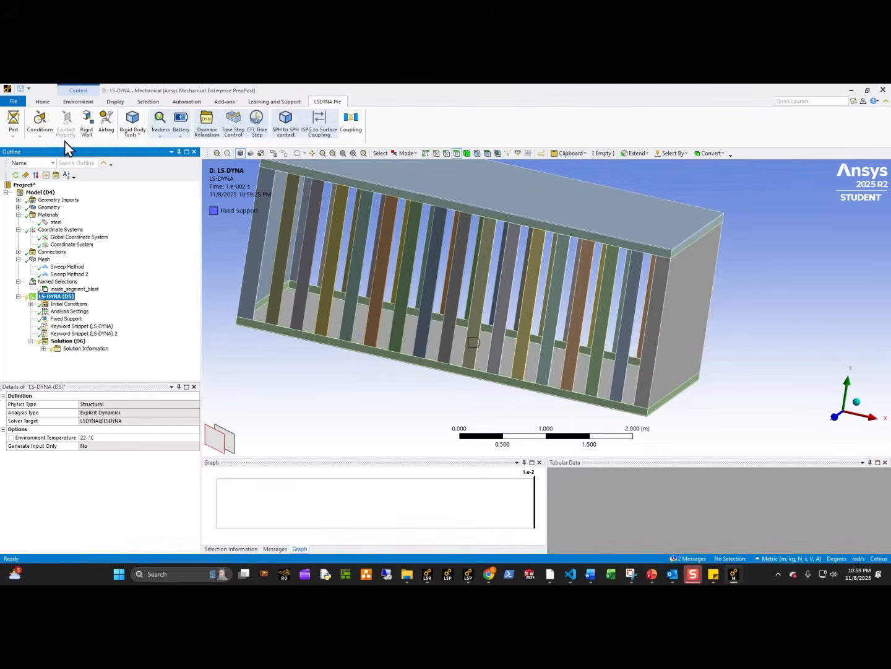
pyautogui.click(18, 131)
pyautogui.click(32, 154)
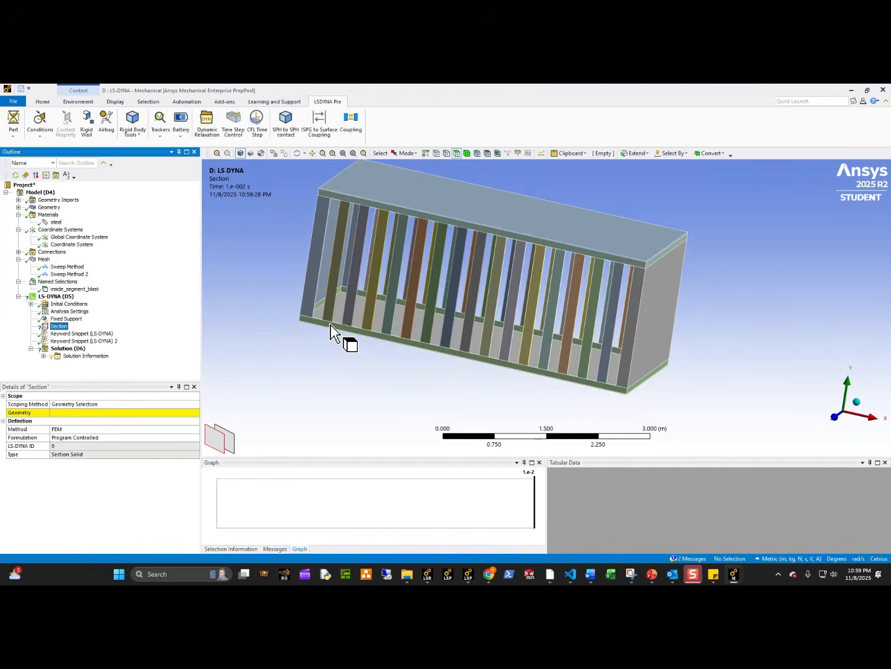
pyautogui.click(467, 153)
pyautogui.click(407, 153)
pyautogui.click(415, 176)
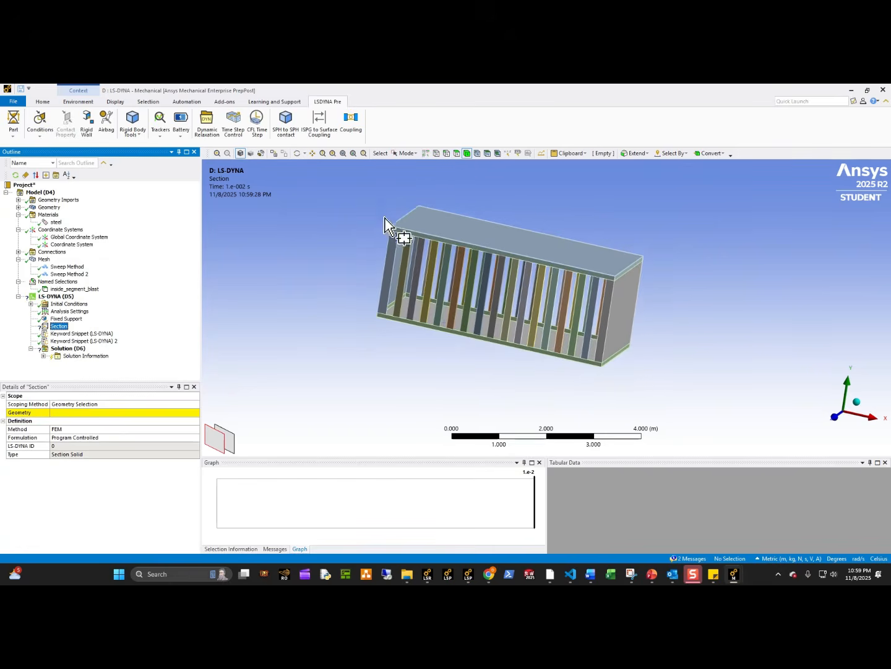
pyautogui.moveTo(384, 217); pyautogui.dragTo(569, 437)
pyautogui.click(94, 415)
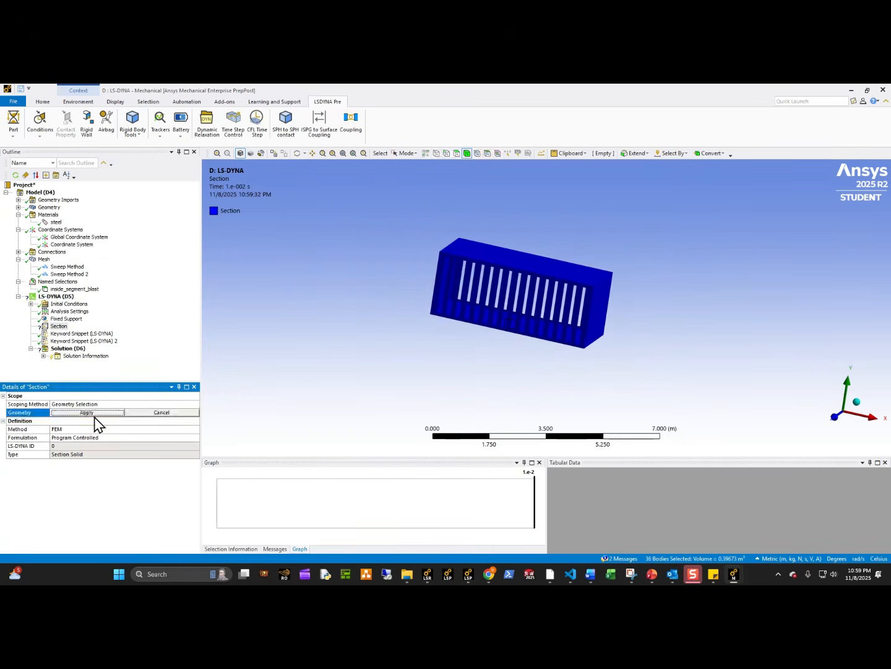
pyautogui.click(94, 416)
# Set the section's formulation to Fully Integrated S/R Solid.
pyautogui.doubleClick(104, 439)
pyautogui.doubleClick(103, 439)
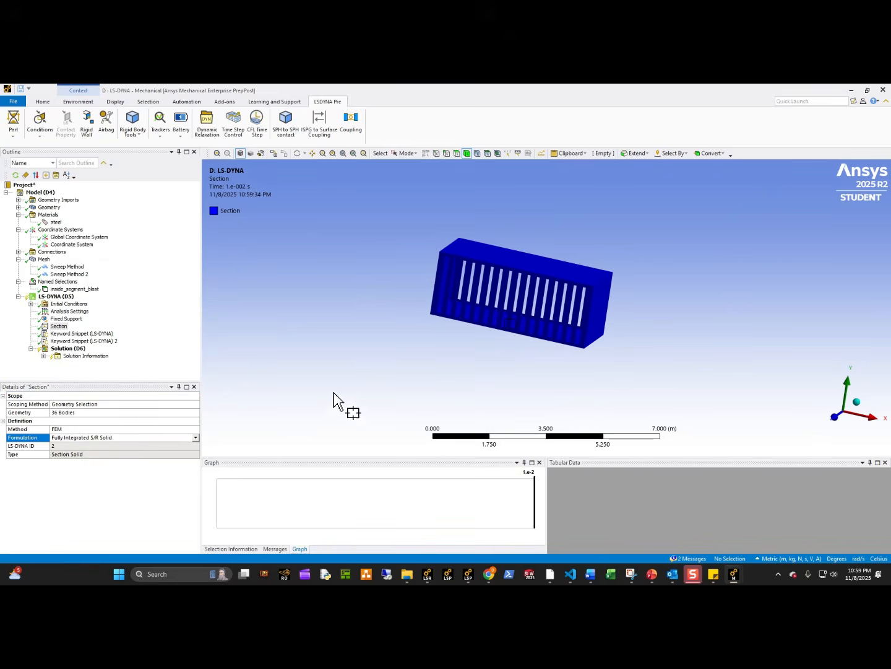
pyautogui.scroll(5, 497, 362)
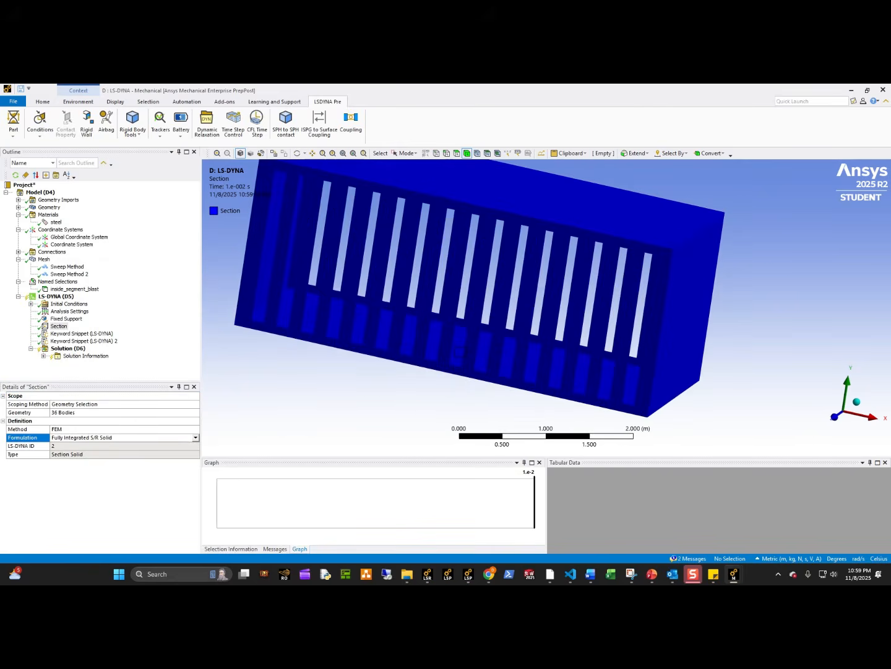
# In the analysis settings, set Time History Output's Calculate Results At to Never and Default Solver Controls Cards to Omit.
pyautogui.click(69, 311)
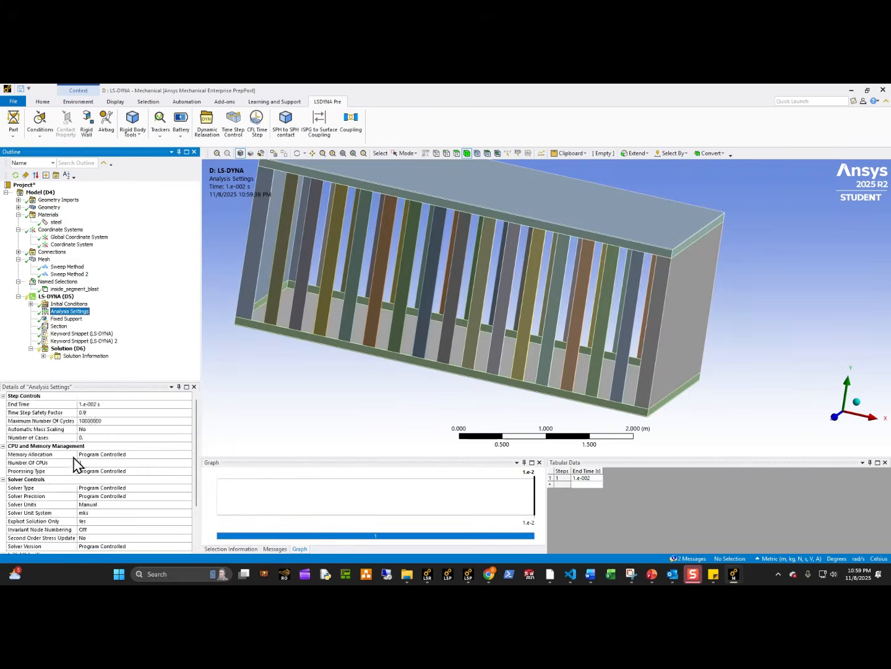
pyautogui.scroll(-3, 75, 463)
pyautogui.click(3, 538)
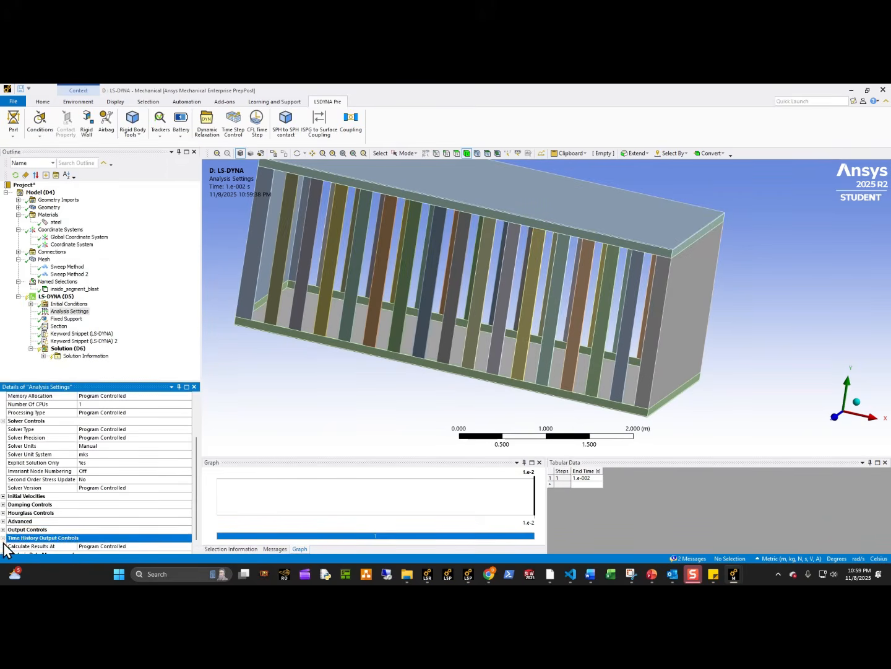
pyautogui.click(116, 545)
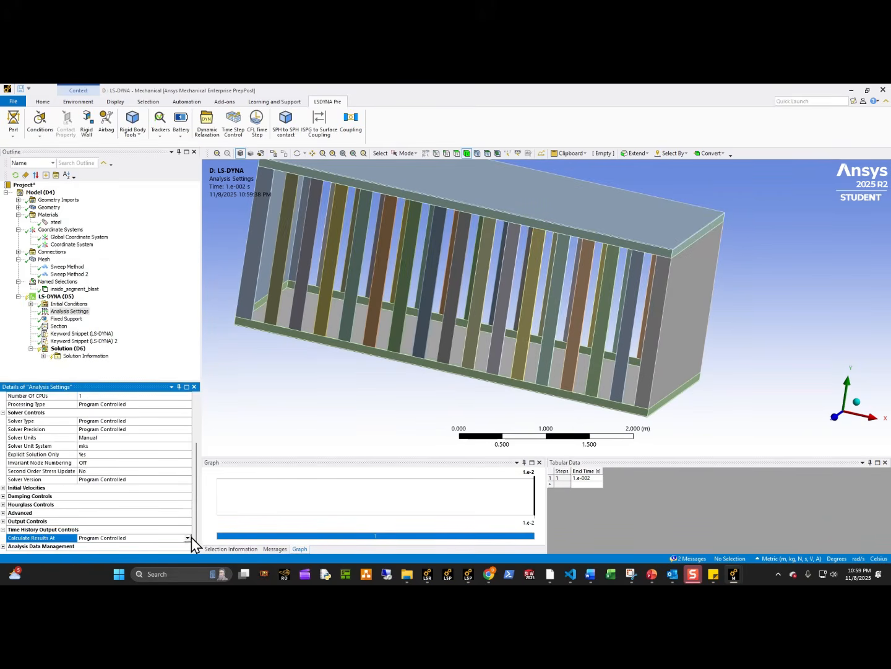
pyautogui.click(189, 537)
pyautogui.click(97, 557)
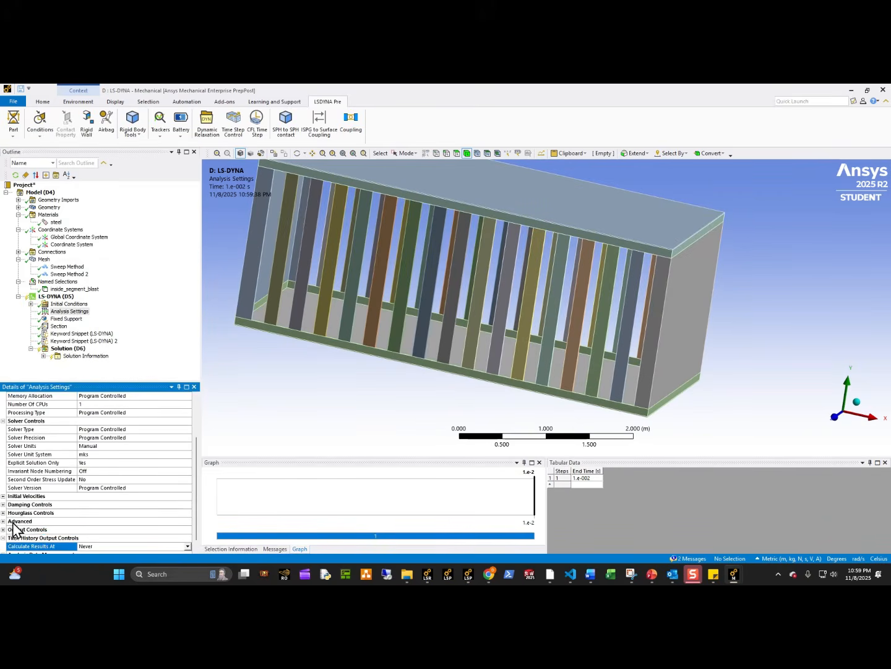
pyautogui.click(3, 522)
pyautogui.scroll(-2, 143, 487)
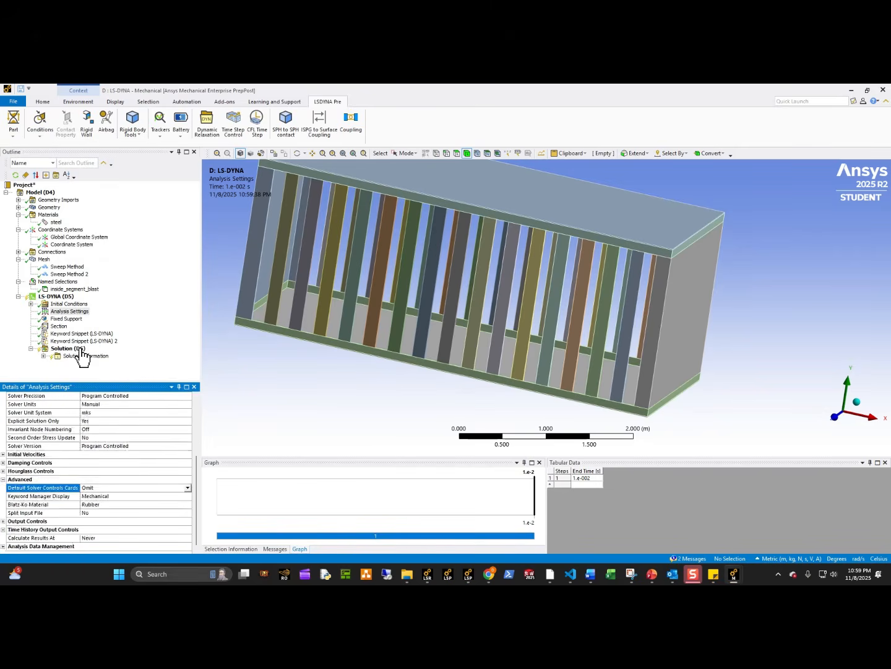
# Start writing the solution's input file as an LS-DYNA .k file, creating and opening a new folder load_Blast_demo inside Dyna_Staging.
pyautogui.click(70, 348)
pyautogui.click(74, 102)
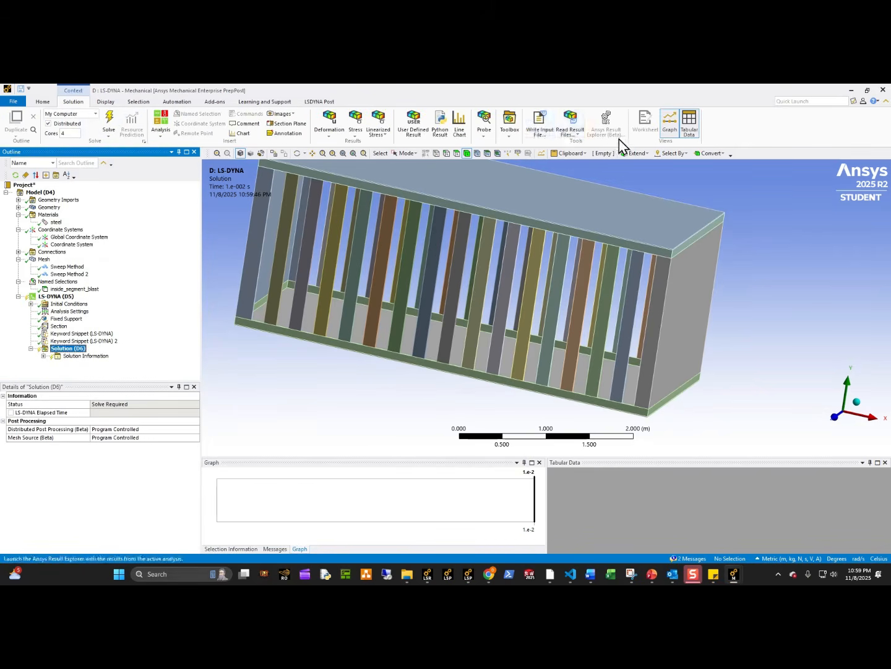
pyautogui.click(539, 124)
pyautogui.click(396, 399)
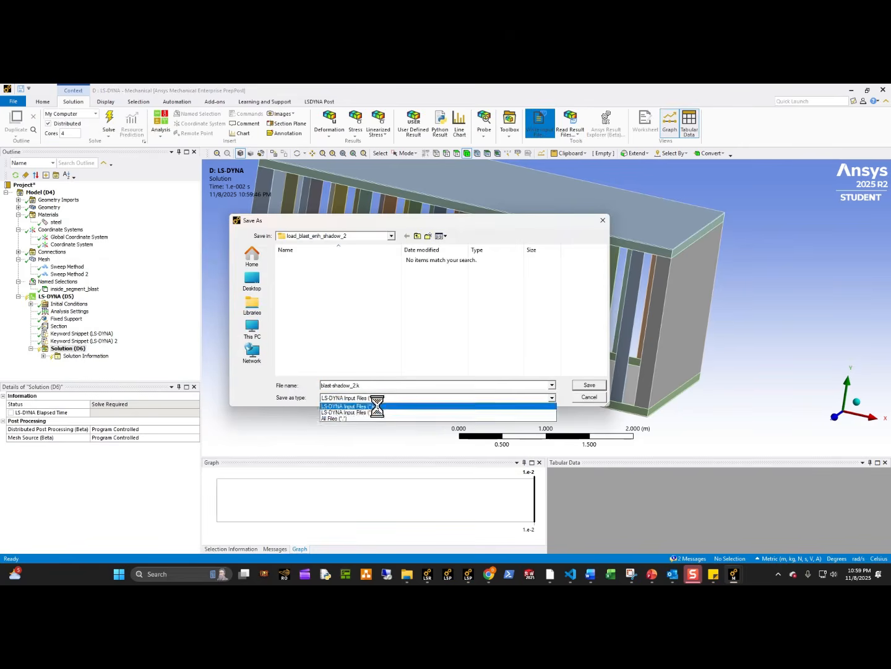
pyautogui.click(372, 408)
pyautogui.click(417, 236)
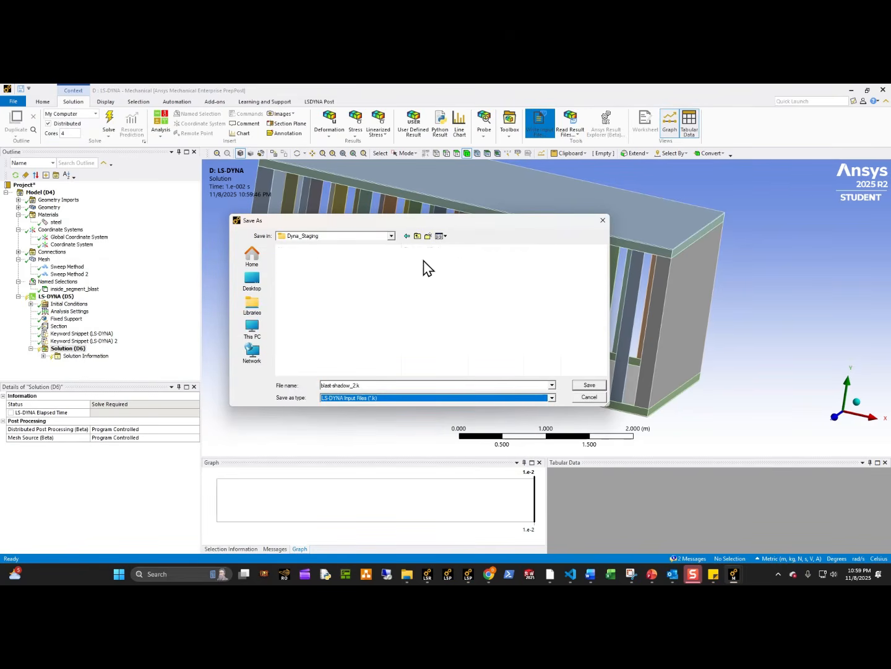
pyautogui.rightClick(569, 304)
pyautogui.moveTo(619, 429)
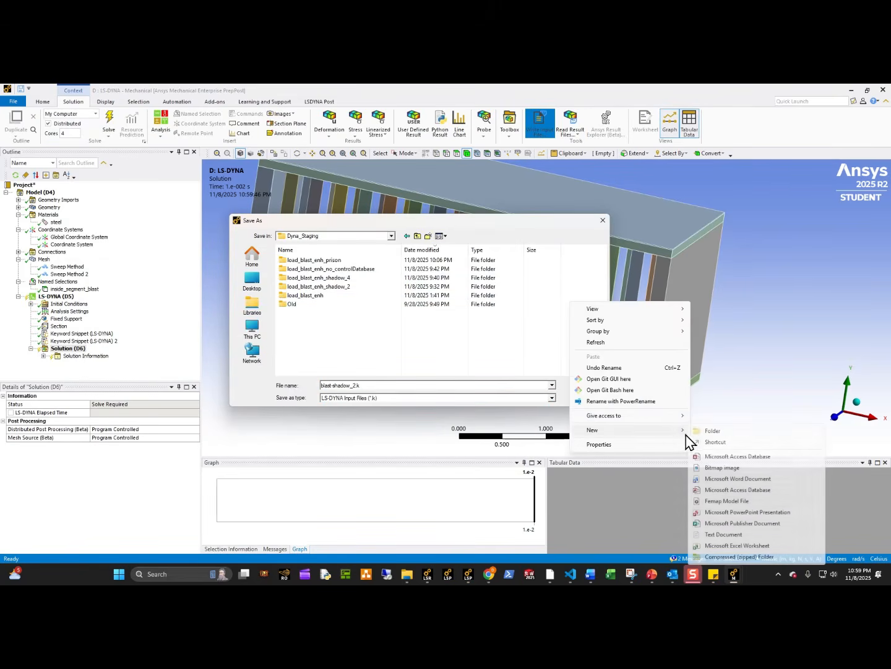
pyautogui.click(712, 438)
pyautogui.write('oad_Blast_demo')
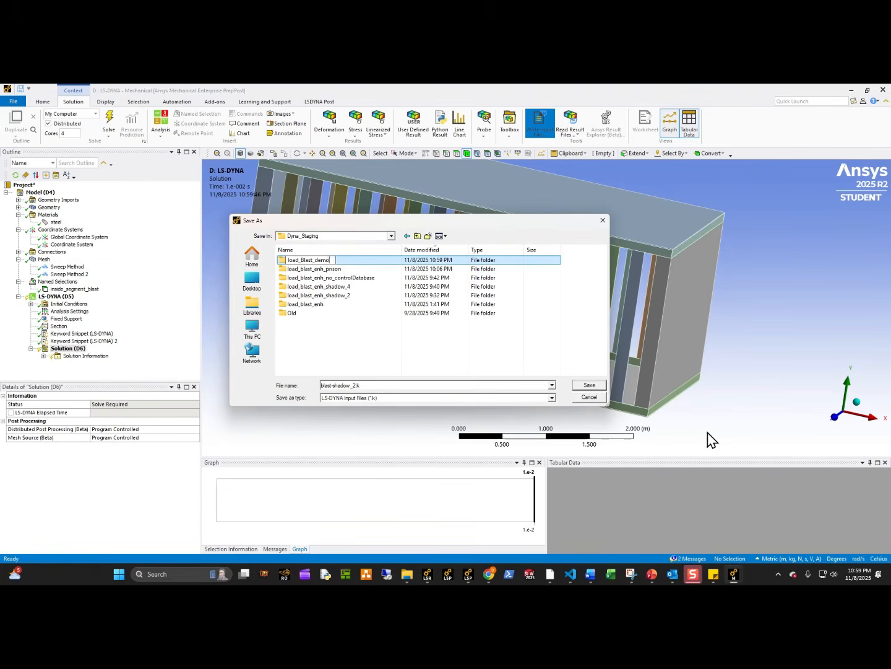
pyautogui.doubleClick(338, 260)
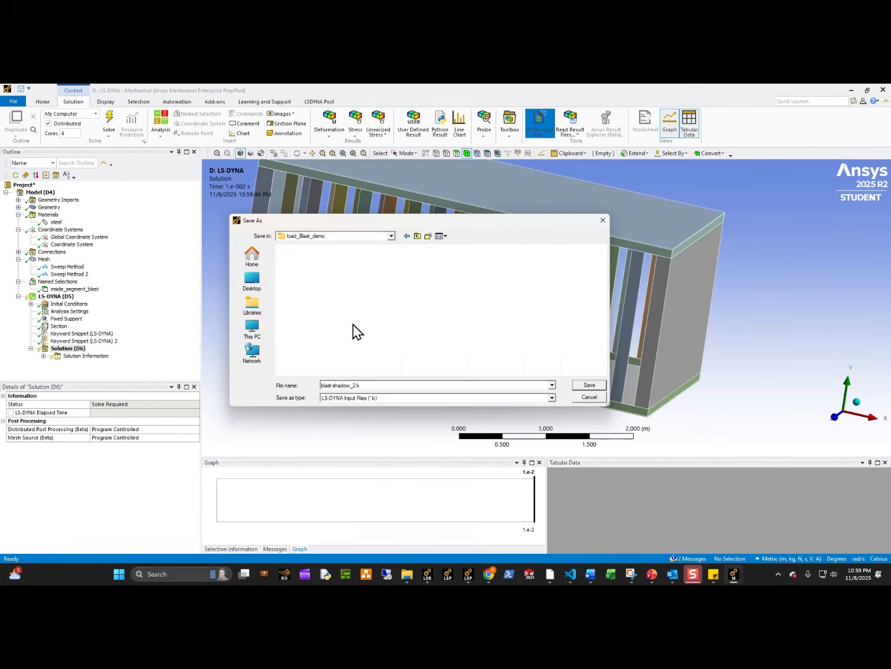
# Name the input file demo.k and save it in the load_Blast_demo folder.
pyautogui.click(382, 386)
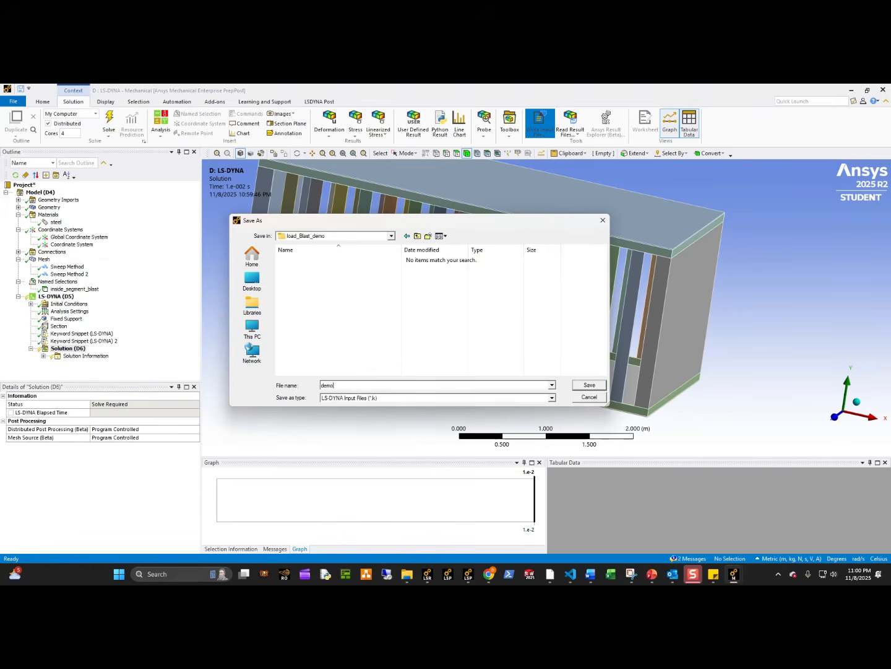
pyautogui.write('demo.')
pyautogui.press('Return')
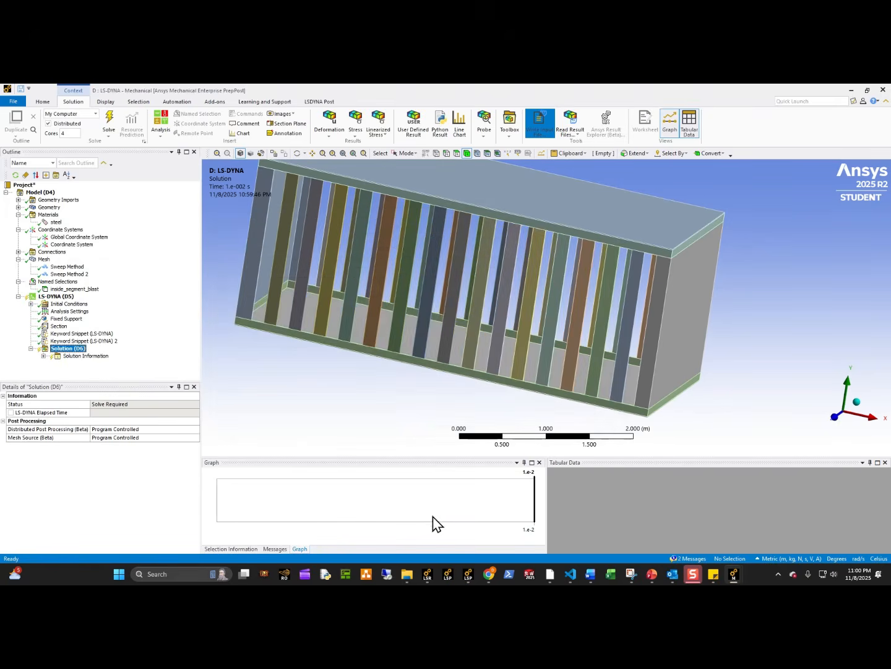
# Launch a new LS-PrePost 4.10-x64 window.
pyautogui.rightClick(468, 573)
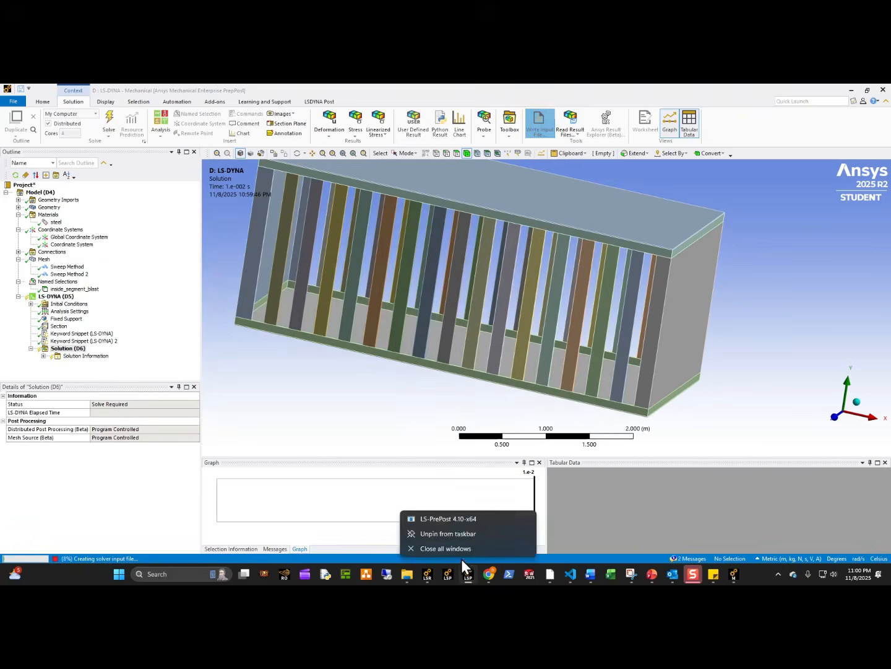
pyautogui.click(452, 520)
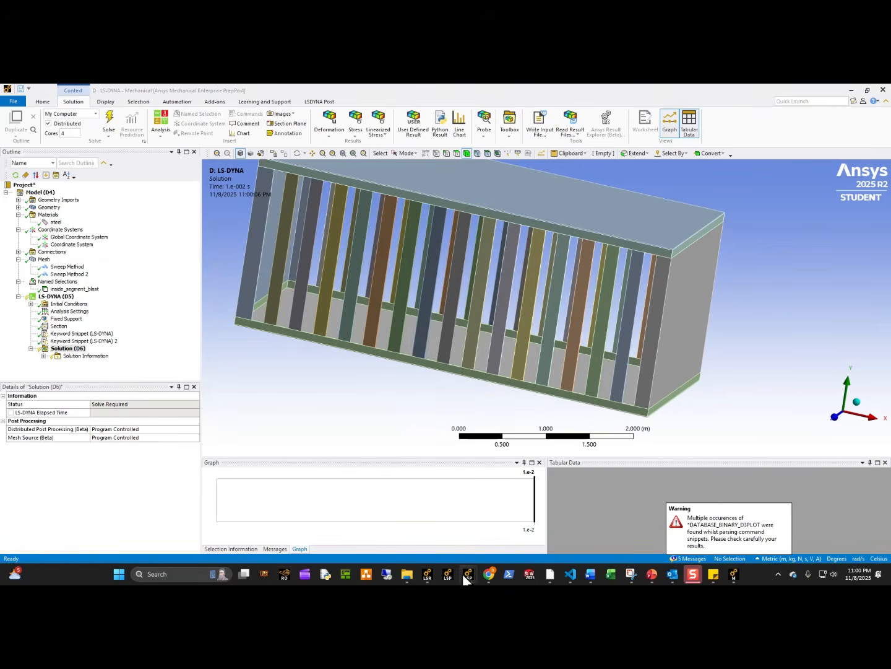
# Switch to the LS-PrePost window with the cage's plastic strain results and open the blstfor binary plot from load_blast_enh_prison.
pyautogui.moveTo(466, 575)
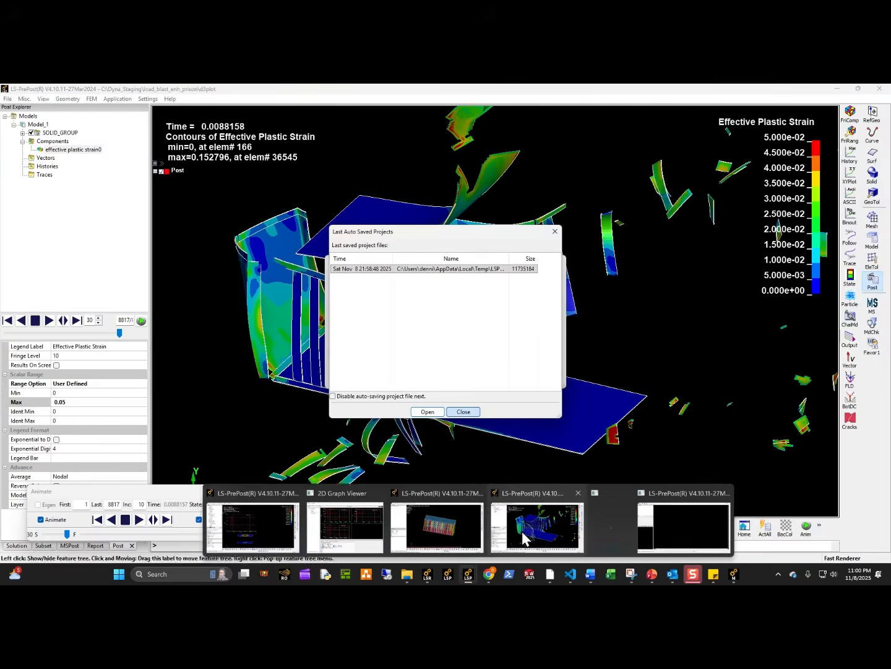
pyautogui.click(525, 536)
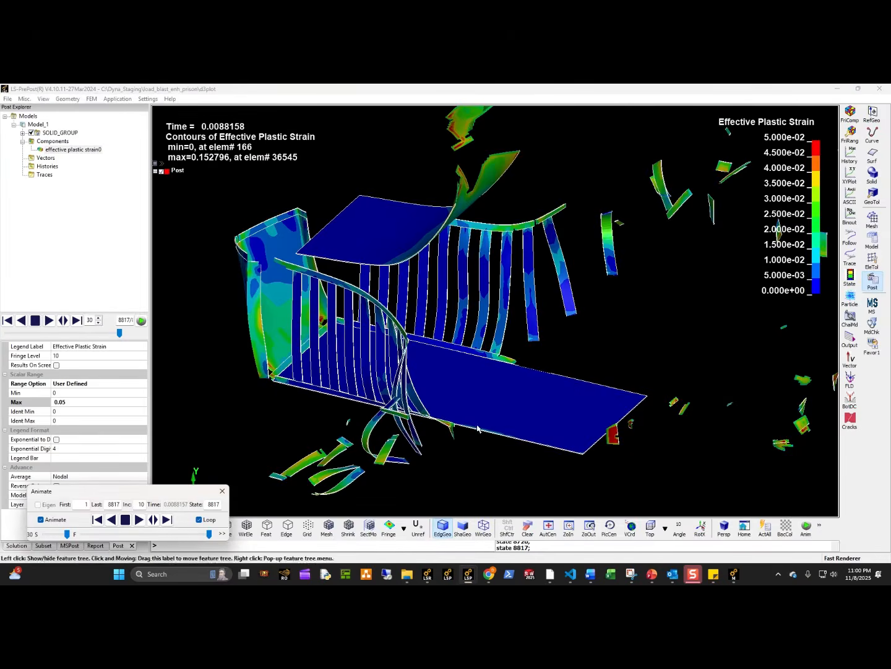
pyautogui.click(8, 99)
pyautogui.moveTo(26, 123)
pyautogui.click(159, 120)
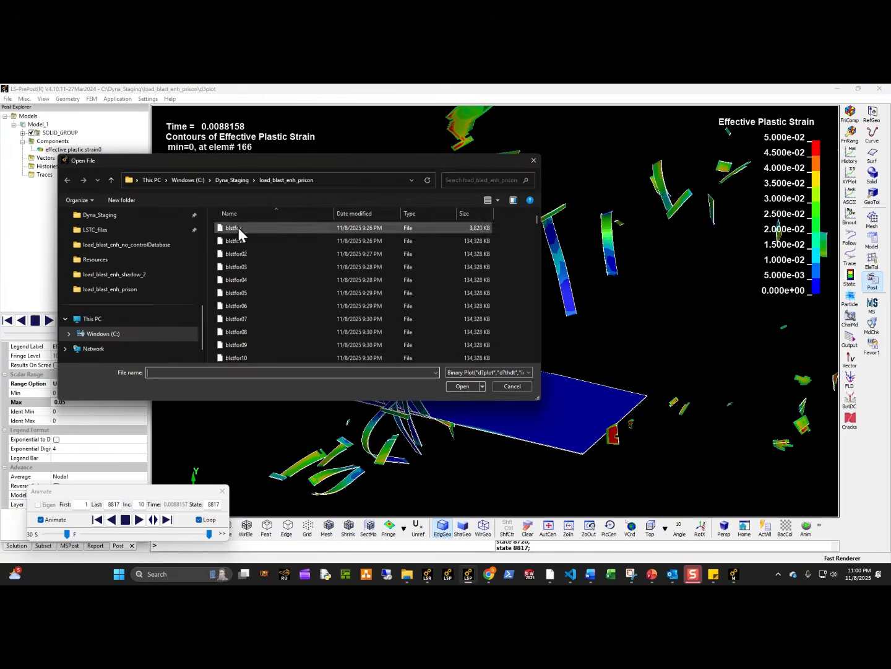
pyautogui.doubleClick(238, 230)
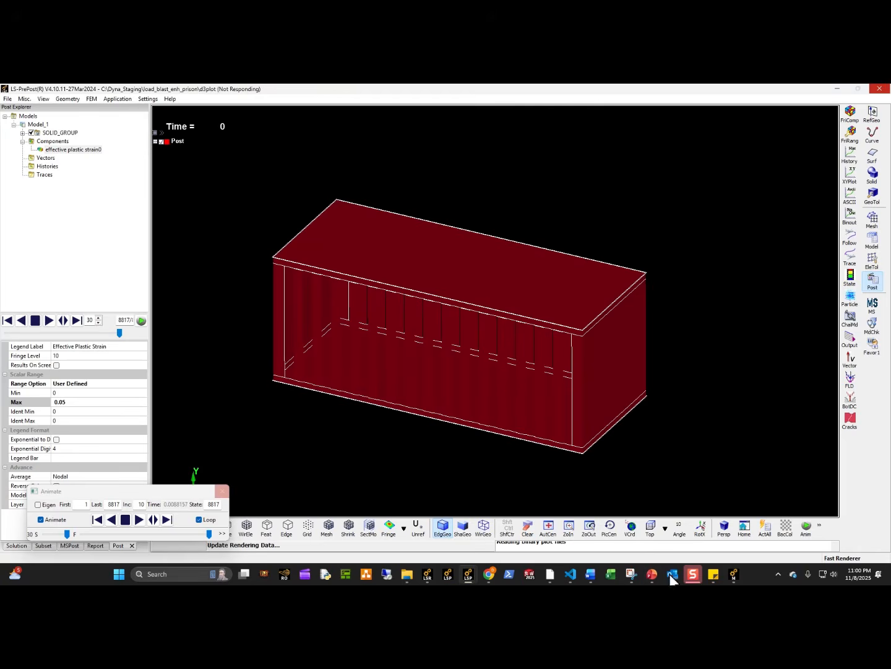
# Switch to the newly launched, empty LS-PrePost window and dismiss its helpful hints.
pyautogui.moveTo(468, 576)
pyautogui.click(556, 539)
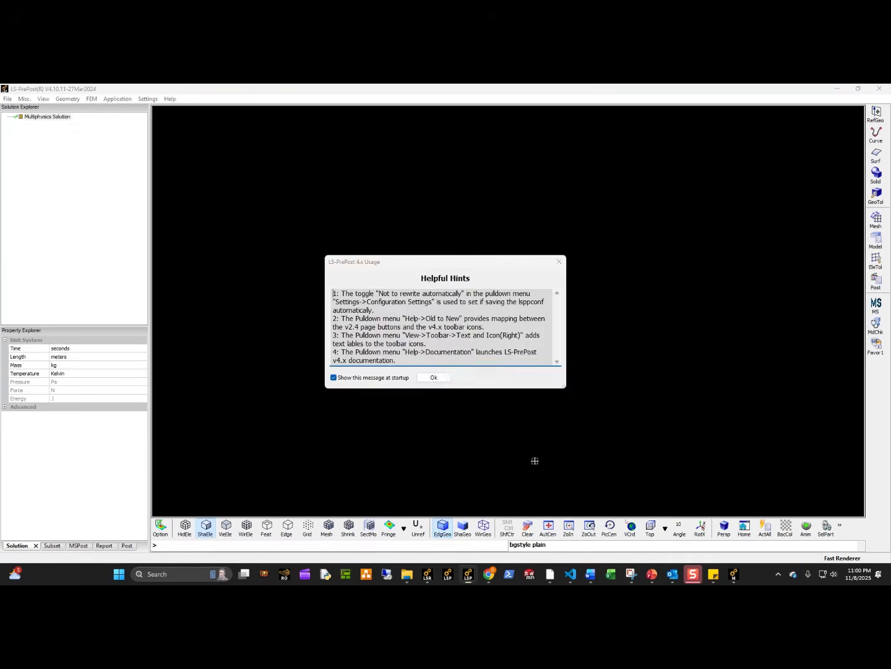
pyautogui.click(441, 380)
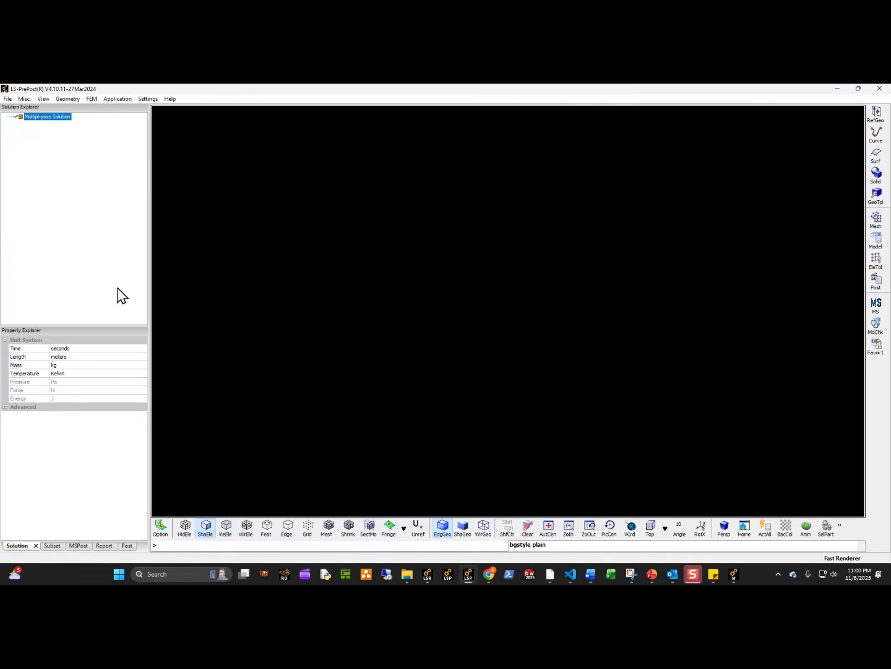
# Open the keyword file demo.k from Dyna_Staging\load_Blast_demo, dismiss the reader alert and inspect the cage model in 3D.
pyautogui.click(7, 98)
pyautogui.moveTo(25, 120)
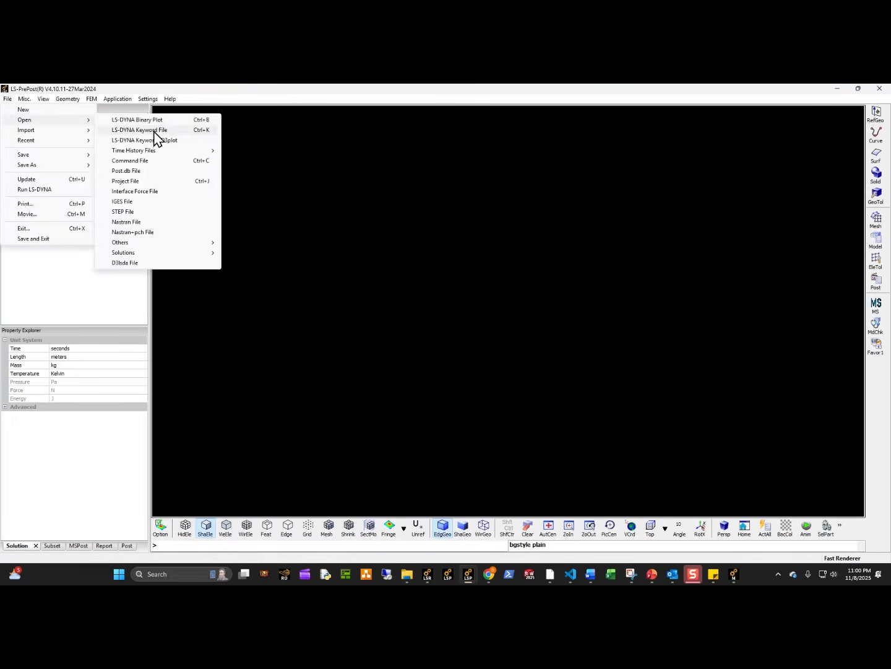
pyautogui.click(156, 138)
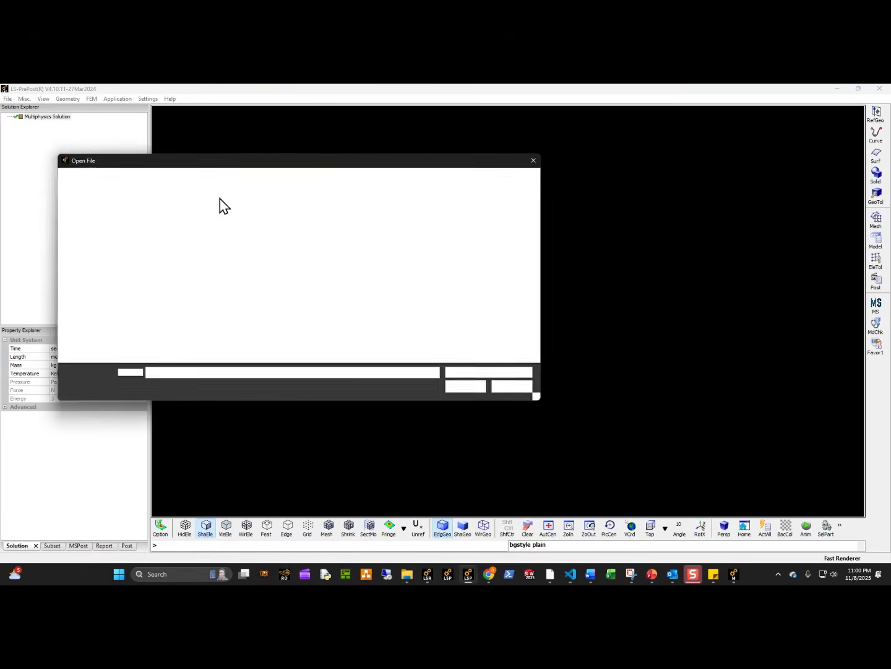
pyautogui.click(231, 180)
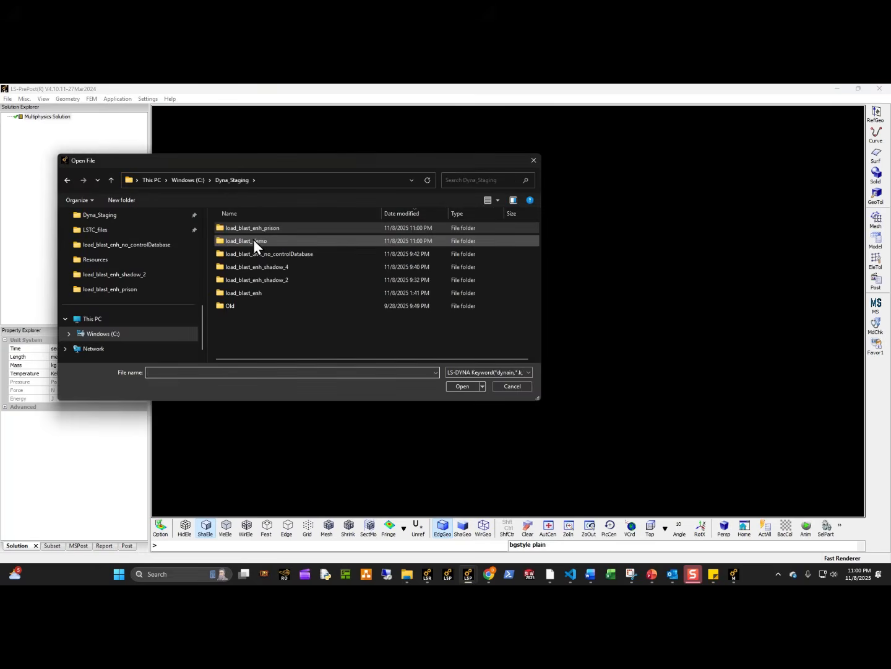
pyautogui.doubleClick(268, 242)
pyautogui.doubleClick(247, 230)
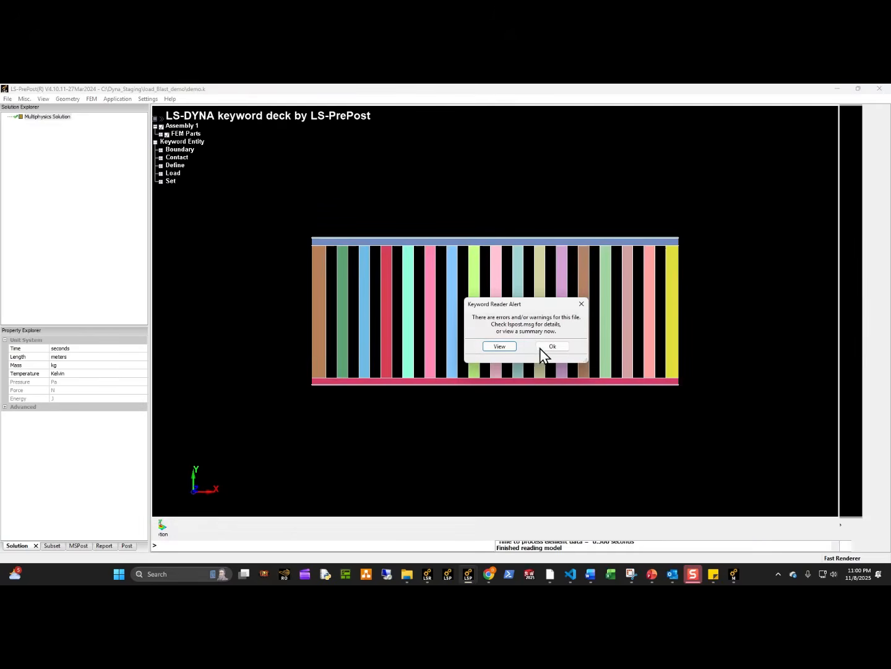
pyautogui.click(551, 346)
pyautogui.keyDown('shift'); pyautogui.moveTo(541, 354); pyautogui.dragTo(235, 200); pyautogui.keyUp('shift')
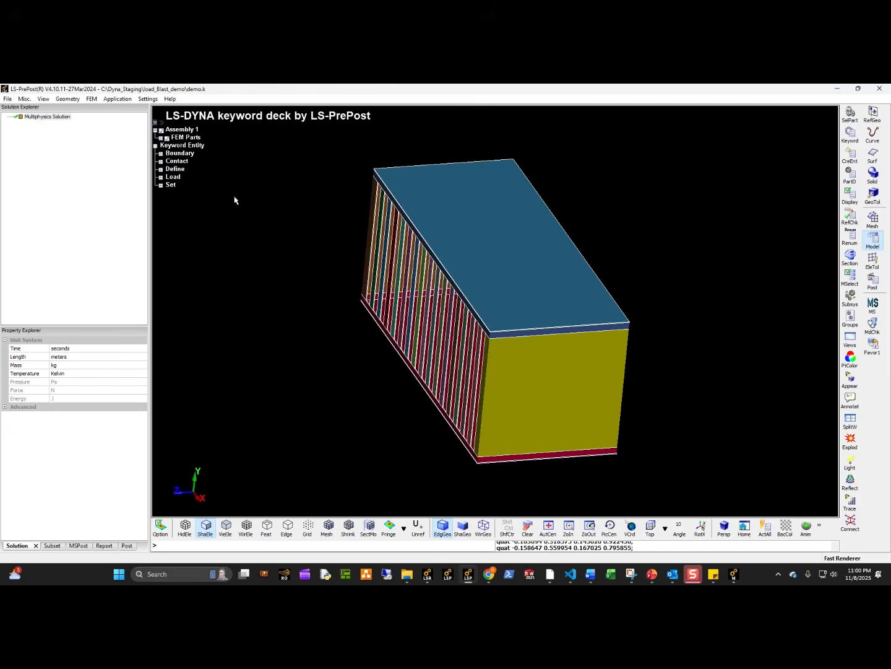
# Run the general model checking on the demo.k deck and show the Keyword Check results.
pyautogui.click(136, 101)
pyautogui.moveTo(147, 142)
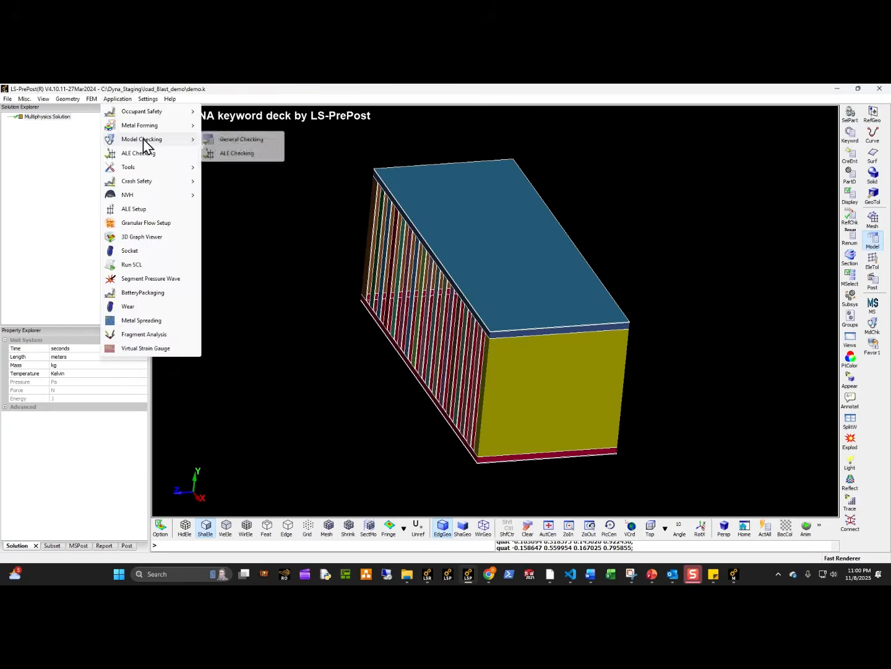
pyautogui.click(249, 150)
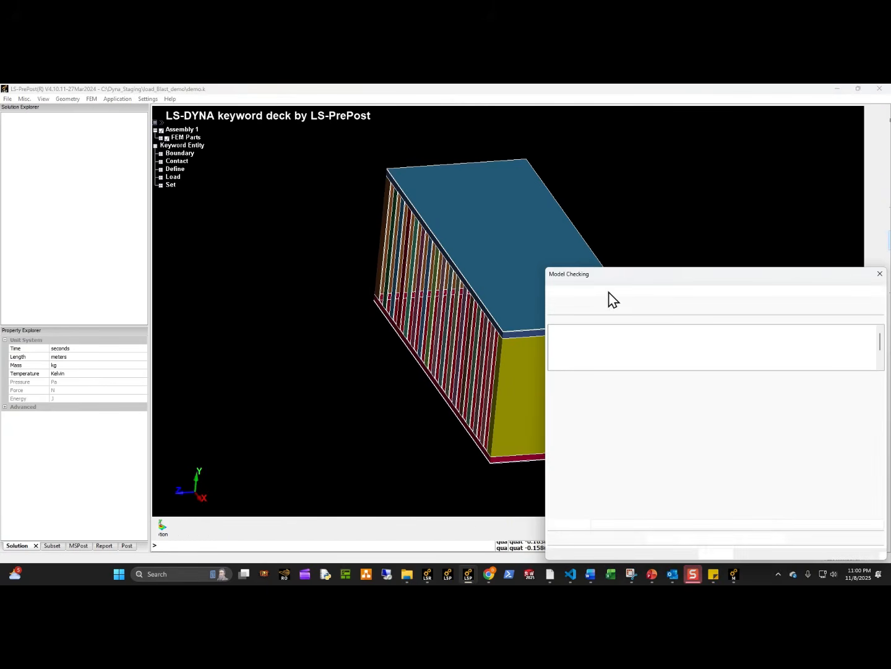
pyautogui.click(622, 290)
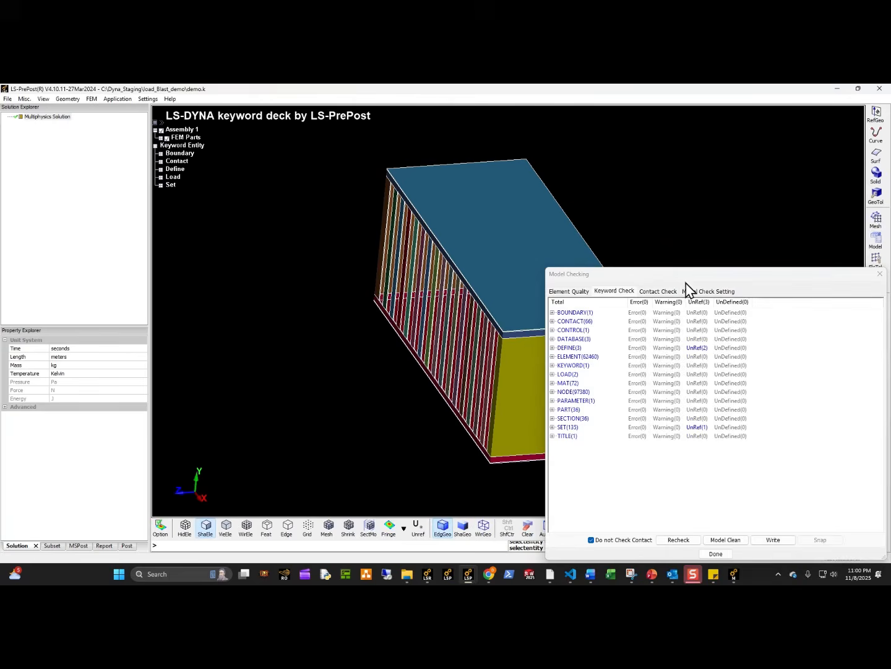
# Close the model checking results and turn the cage so its barred long side faces the view.
pyautogui.moveTo(686, 280); pyautogui.dragTo(424, 264)
pyautogui.click(455, 537)
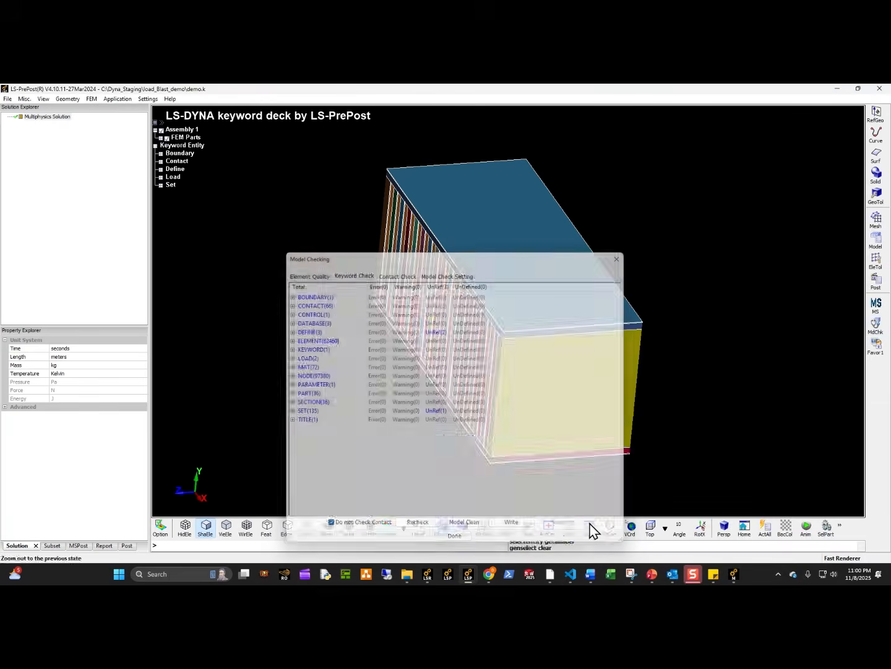
pyautogui.keyDown('shift'); pyautogui.moveTo(607, 416); pyautogui.dragTo(725, 384); pyautogui.keyUp('shift')
pyautogui.keyDown('shift'); pyautogui.moveTo(547, 374); pyautogui.dragTo(634, 374); pyautogui.keyUp('shift')
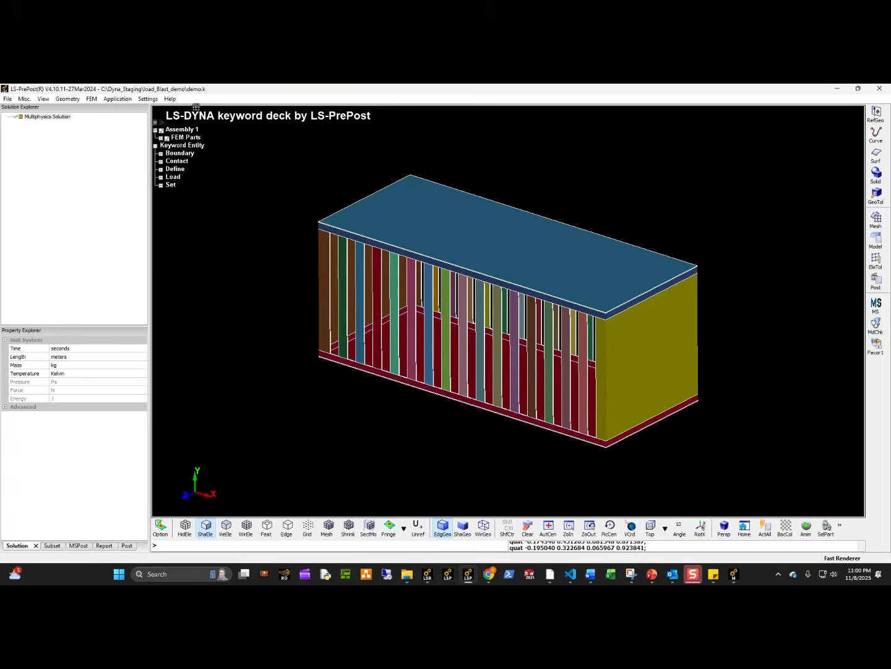
# Define a radial segment pressure wave source at X 2, Y 0, Z 0 with a speed of 10.
pyautogui.click(117, 99)
pyautogui.click(151, 279)
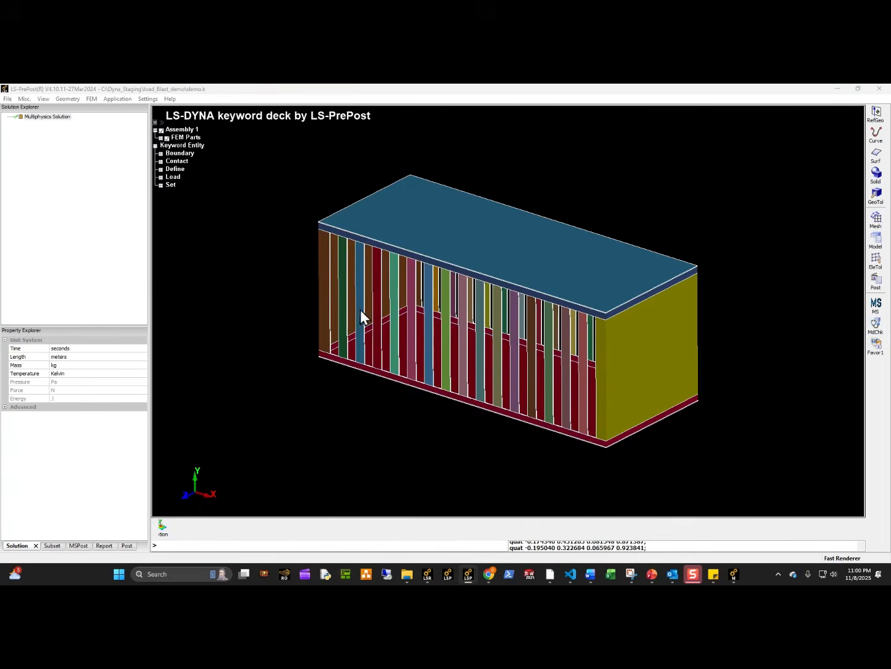
pyautogui.moveTo(345, 256); pyautogui.dragTo(249, 231)
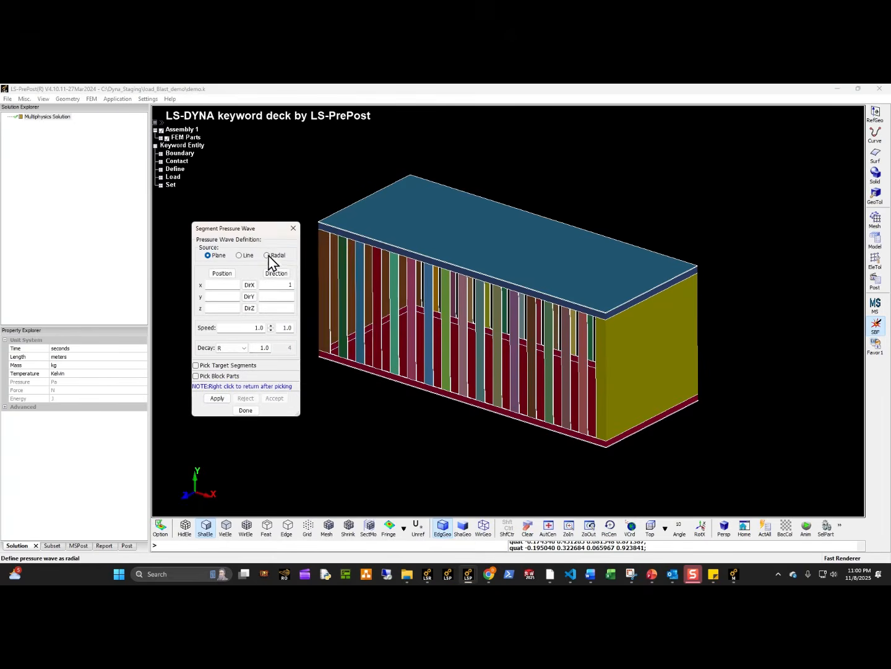
pyautogui.click(271, 256)
pyautogui.keyDown('shift'); pyautogui.moveTo(559, 342); pyautogui.dragTo(633, 307); pyautogui.keyUp('shift')
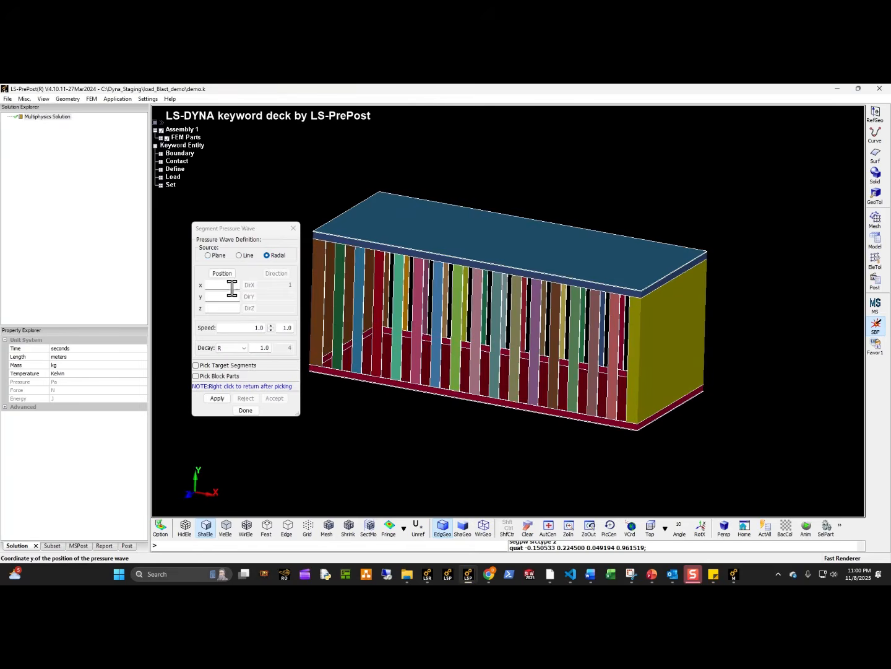
pyautogui.click(233, 286)
pyautogui.write('2')
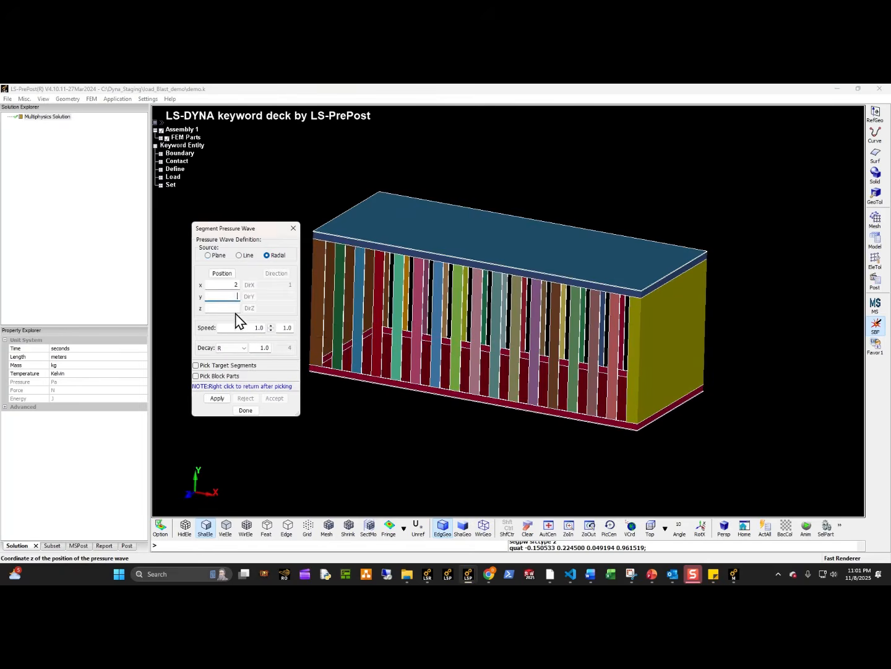
pyautogui.write('0')
pyautogui.click(233, 307)
pyautogui.write('0')
pyautogui.press('Tab')
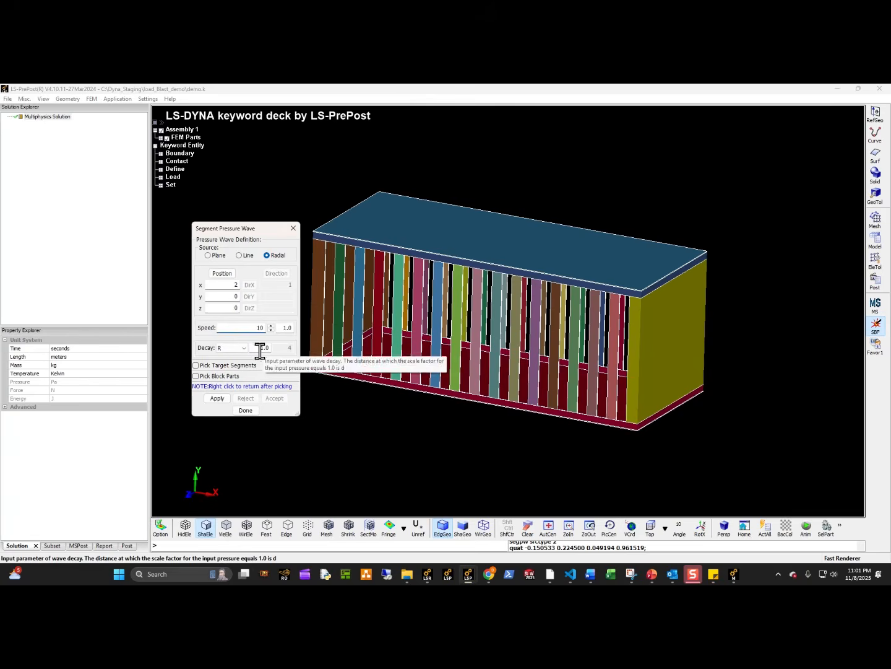
# Pick all segments of the cage by area as the pressure wave's target segments.
pyautogui.click(219, 366)
pyautogui.click(564, 184)
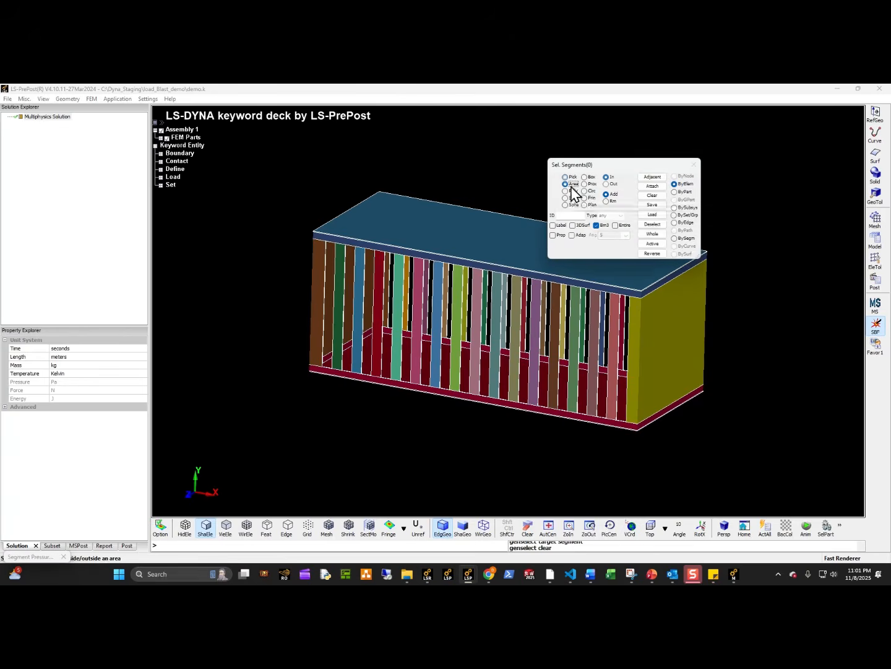
pyautogui.scroll(2, 510, 310)
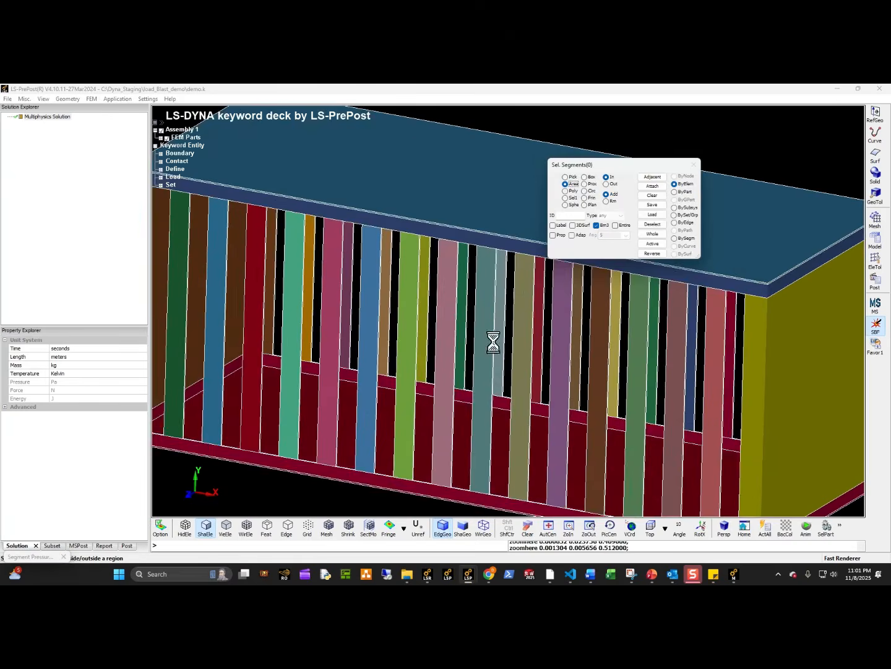
pyautogui.scroll(-5, 493, 342)
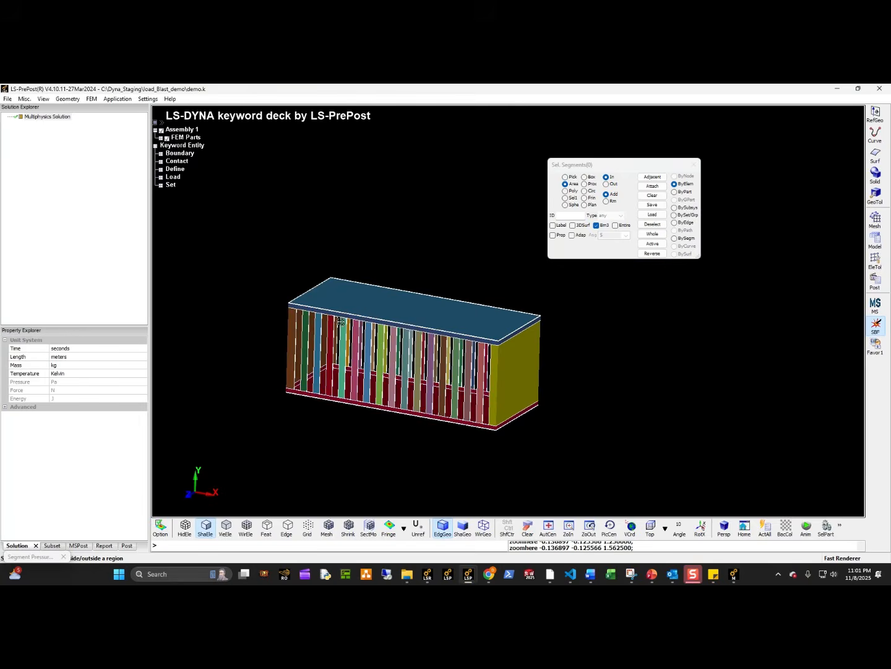
pyautogui.moveTo(246, 227); pyautogui.dragTo(598, 460)
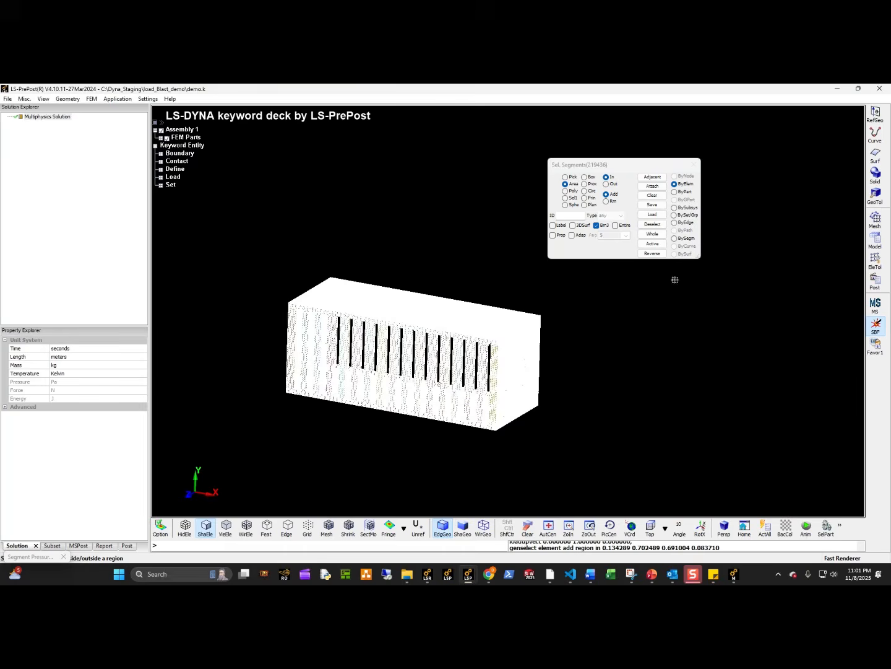
pyautogui.rightClick(642, 386)
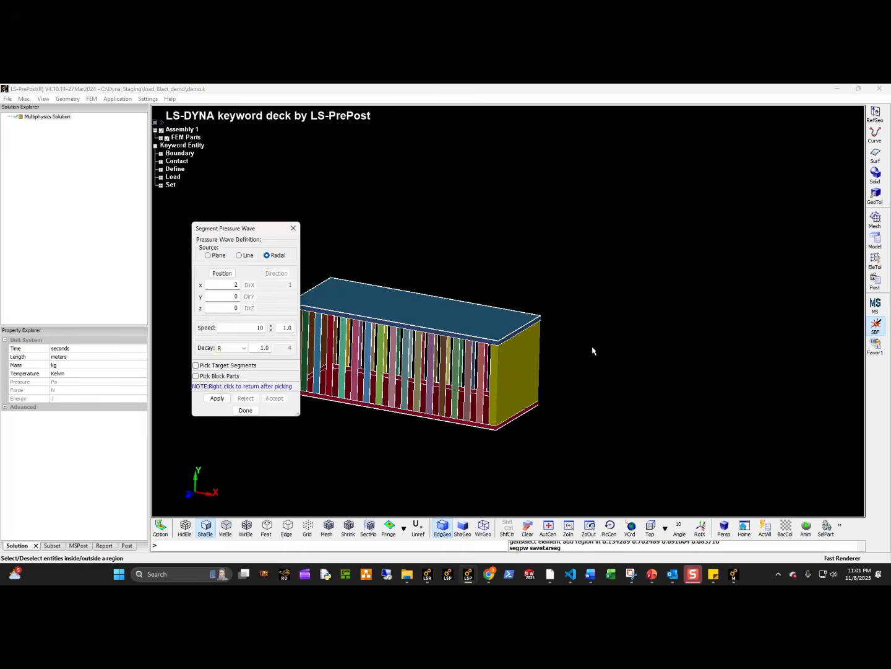
# Apply the pressure wave parameters and inspect the previewed affected segments from several sides of the cage.
pyautogui.click(216, 398)
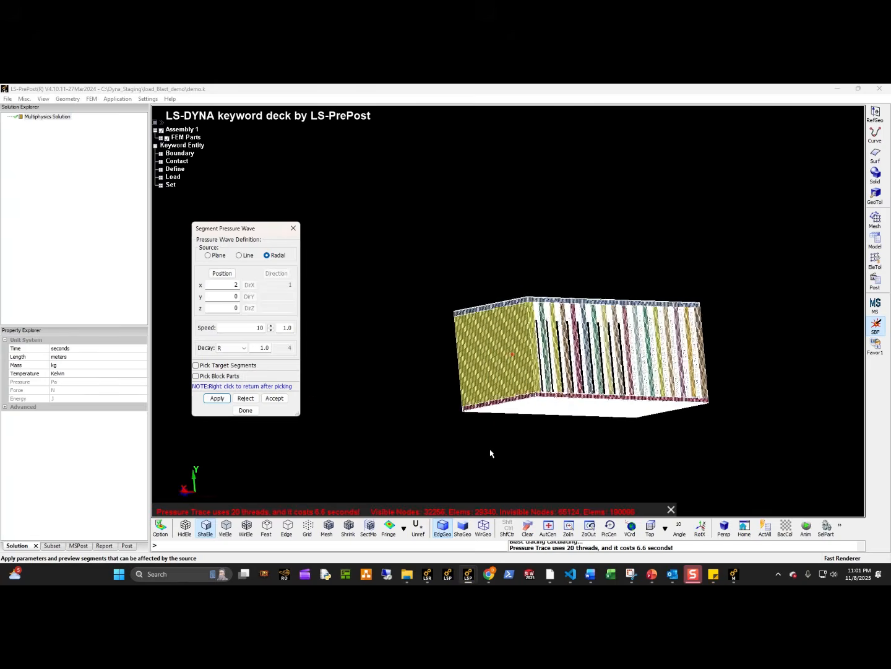
pyautogui.keyDown('shift'); pyautogui.moveTo(490, 450); pyautogui.dragTo(416, 242); pyautogui.keyUp('shift')
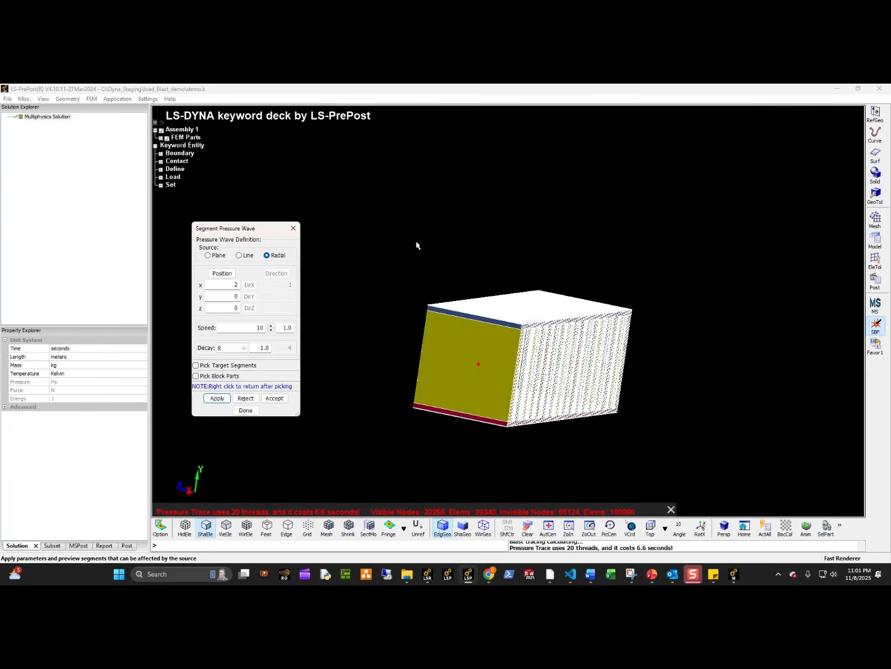
pyautogui.keyDown('shift'); pyautogui.moveTo(824, 501); pyautogui.dragTo(670, 409); pyautogui.keyUp('shift')
pyautogui.keyDown('shift'); pyautogui.moveTo(462, 312); pyautogui.dragTo(583, 372); pyautogui.keyUp('shift')
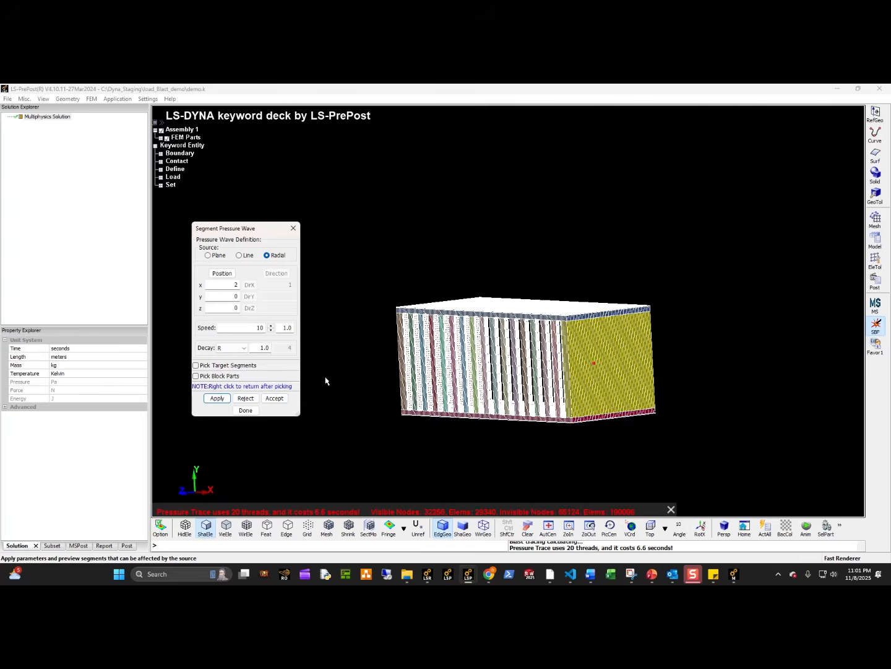
pyautogui.keyDown('shift'); pyautogui.moveTo(325, 377); pyautogui.dragTo(511, 390); pyautogui.keyUp('shift')
# Close the demo.k session without saving the changes and return to the blstfor results window.
pyautogui.click(109, 100)
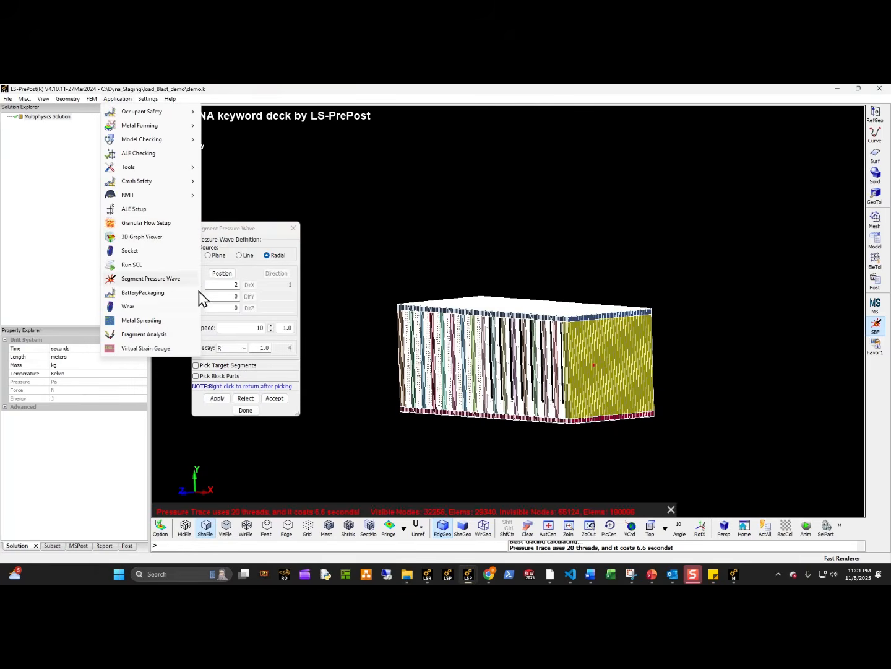
pyautogui.click(643, 295)
pyautogui.click(879, 89)
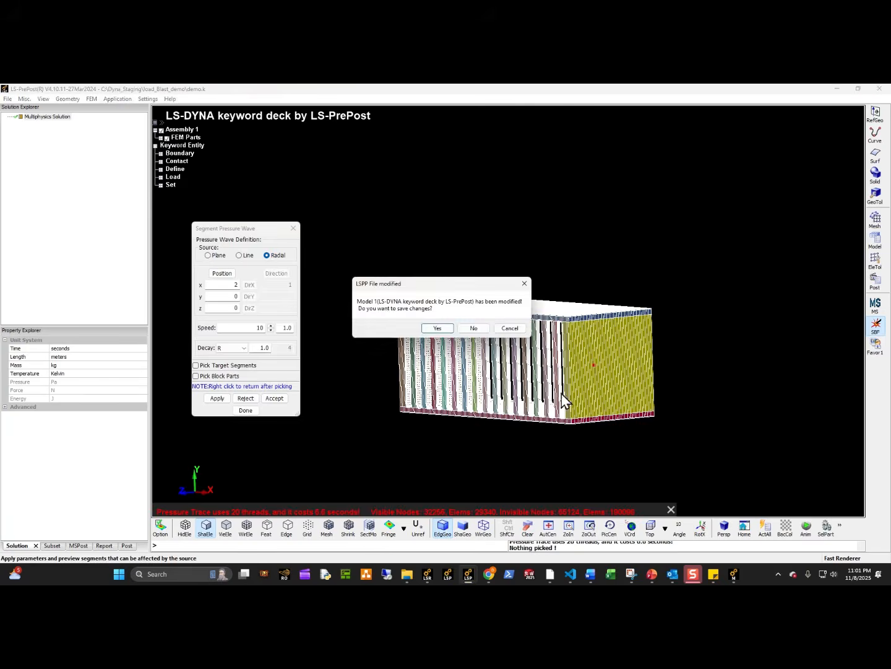
pyautogui.click(476, 331)
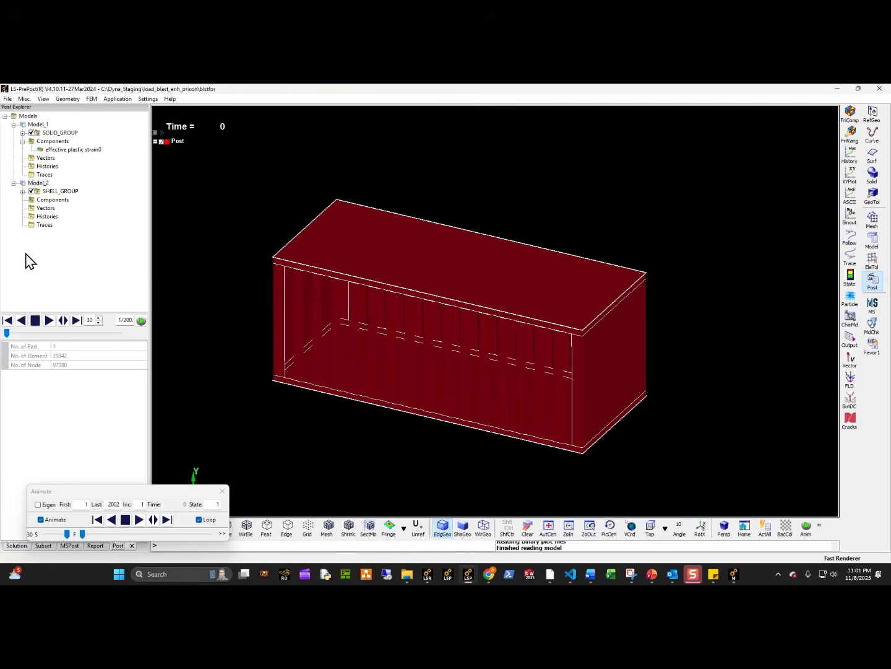
# Display the pres segment component of the blstfor results as a fringe plot on the cage.
pyautogui.click(53, 200)
pyautogui.click(850, 114)
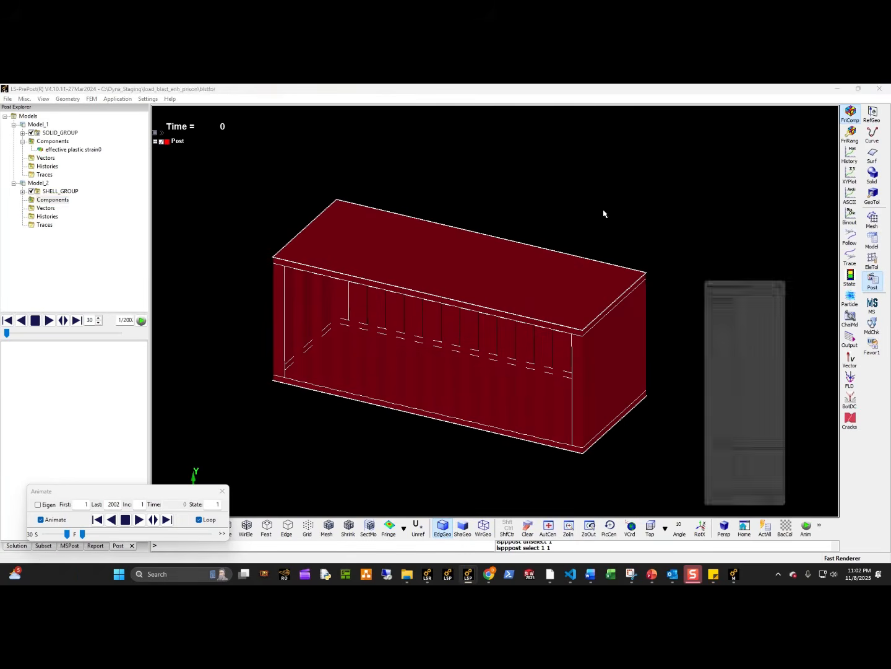
pyautogui.click(751, 287)
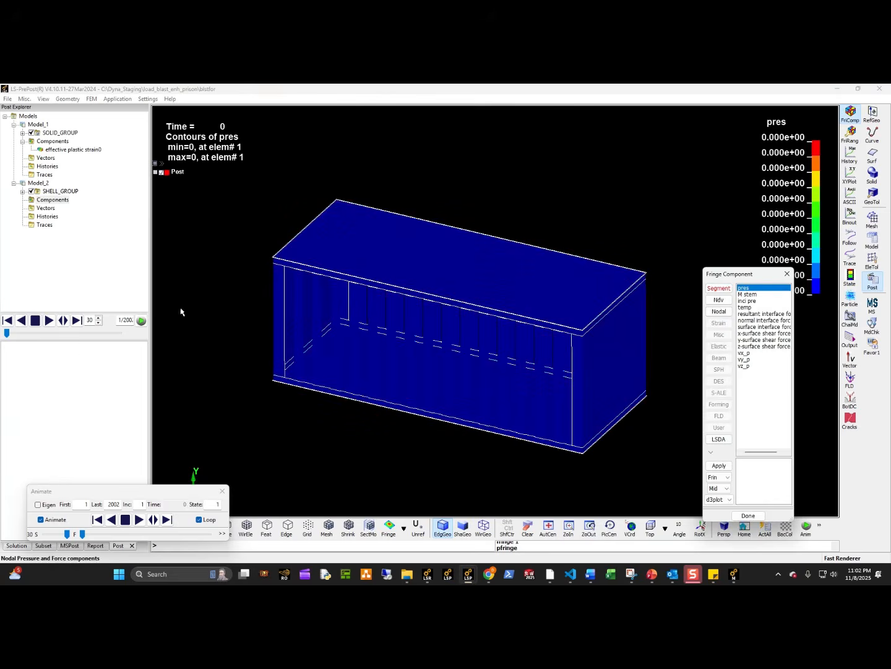
# Advance the results to state 148 and apply a user-defined pressure fringe range from 0 to 5E7.
pyautogui.click(849, 133)
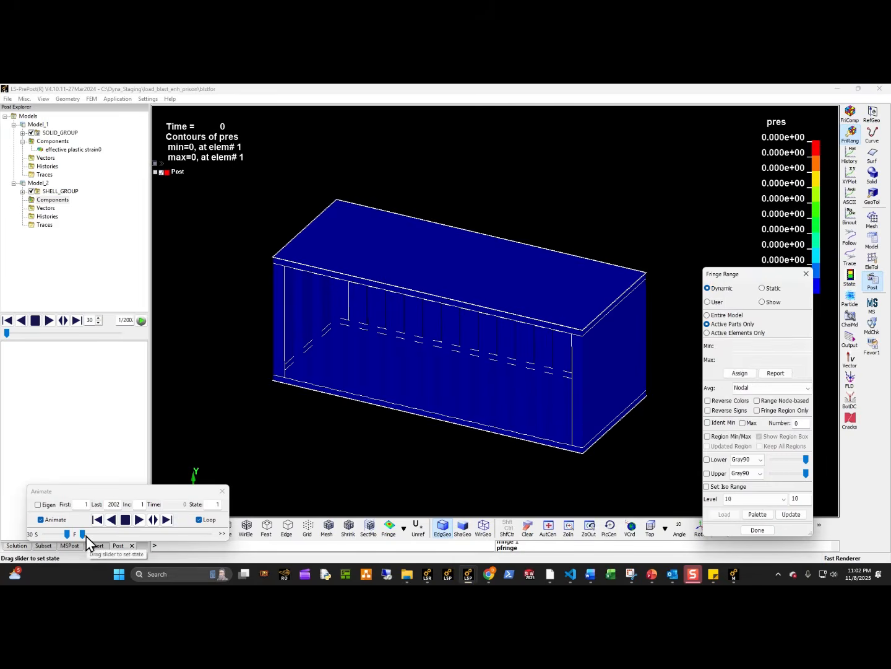
pyautogui.moveTo(87, 536)
pyautogui.mouseDown()
pyautogui.moveTo(145, 537)
pyautogui.moveTo(94, 531)
pyautogui.mouseUp()
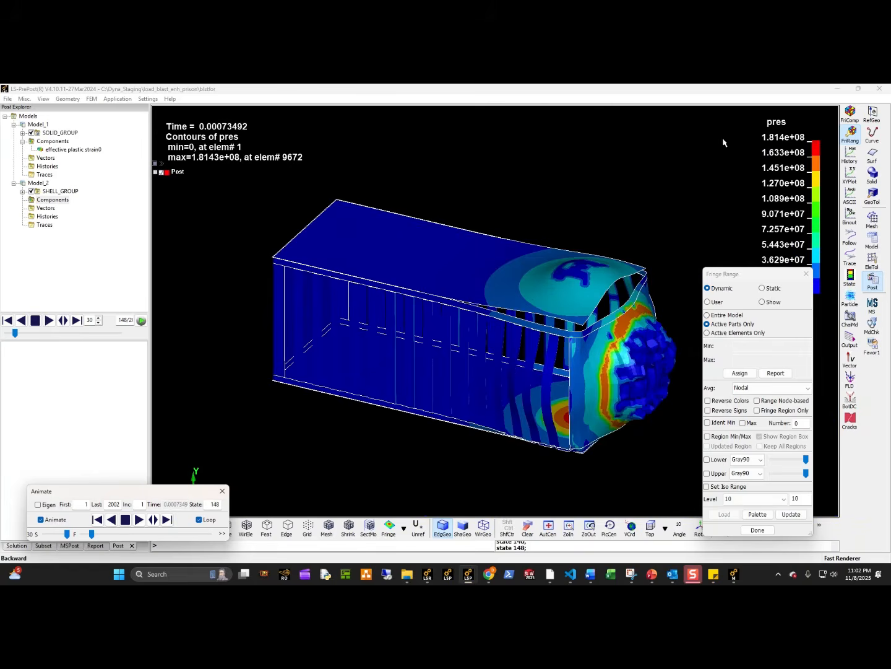
pyautogui.click(707, 301)
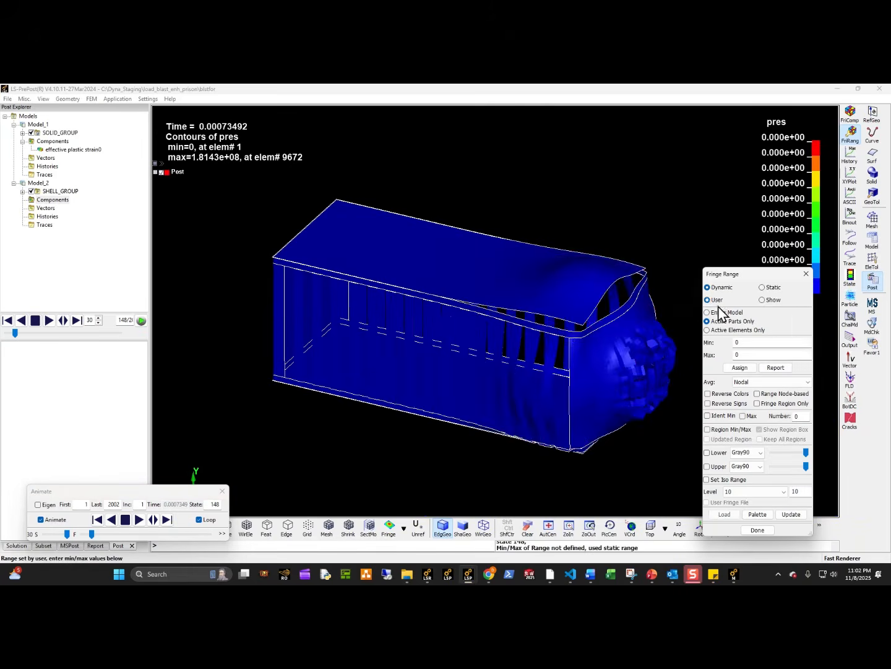
pyautogui.click(723, 287)
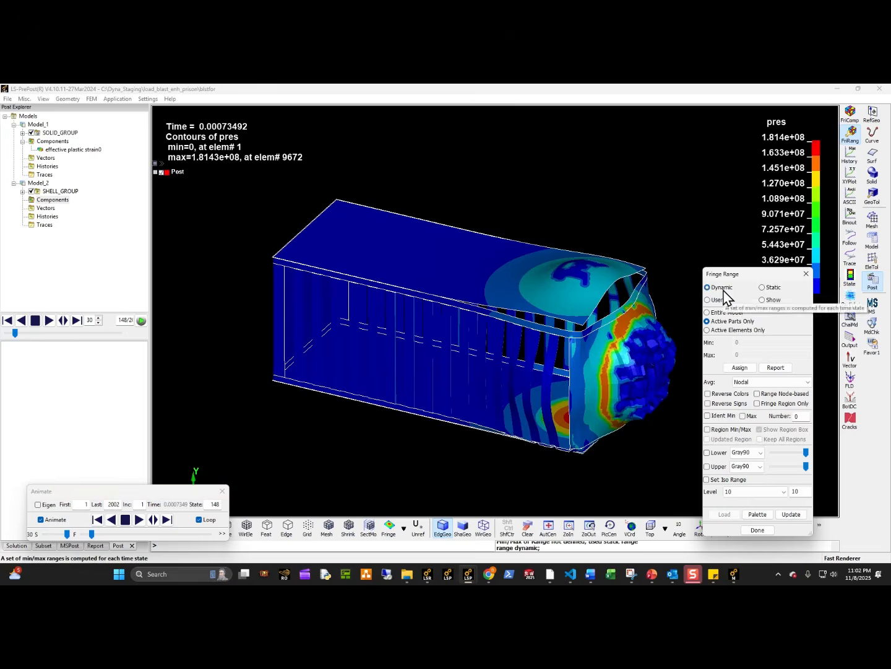
pyautogui.moveTo(749, 282); pyautogui.dragTo(730, 288)
pyautogui.click(689, 306)
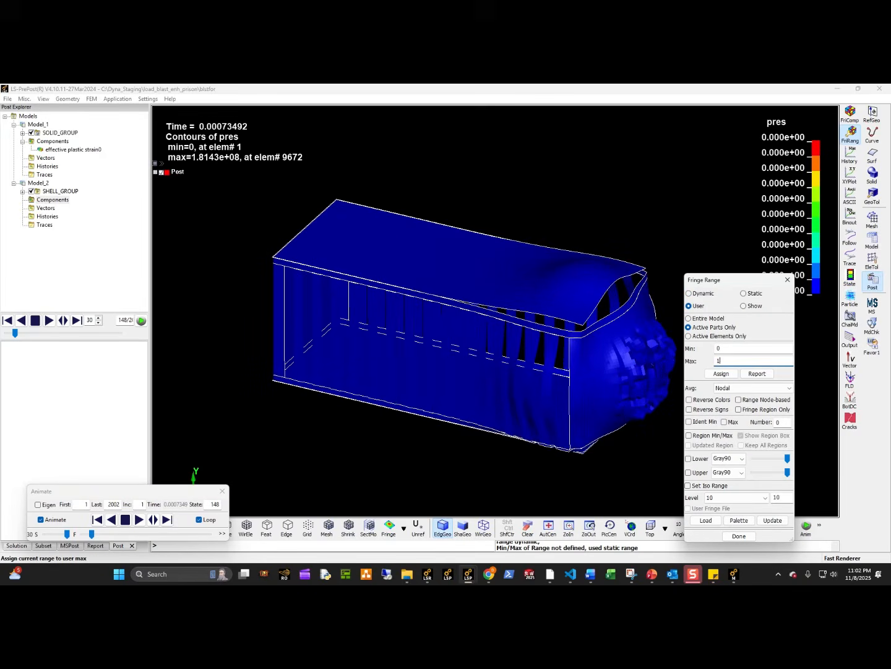
pyautogui.press('Return')
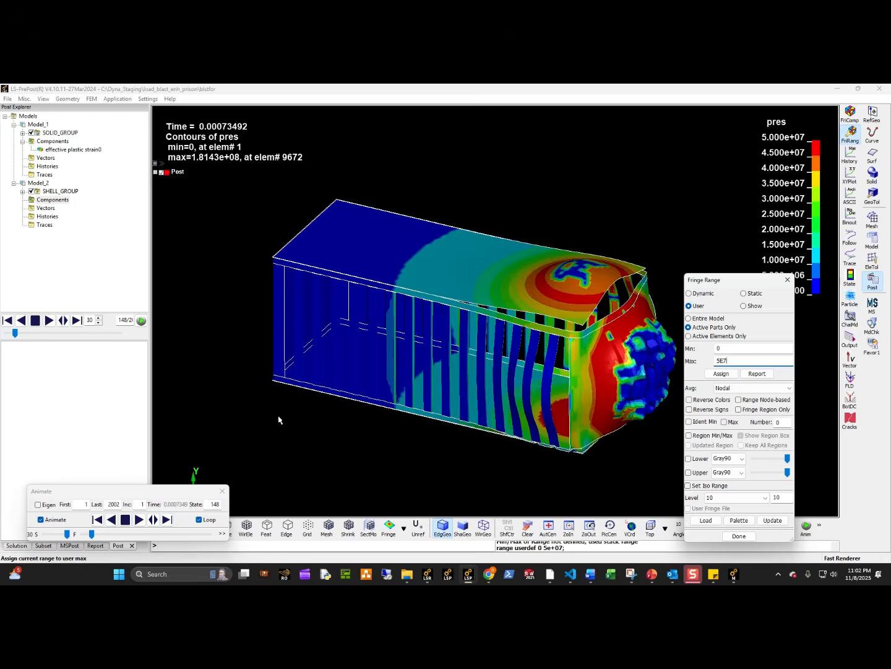
# Return to the first state, lower the fringe range maximum to 1E7 and scrub through the pressure states.
pyautogui.moveTo(92, 538)
pyautogui.mouseDown()
pyautogui.moveTo(83, 538)
pyautogui.moveTo(175, 539)
pyautogui.moveTo(82, 538)
pyautogui.mouseUp()
pyautogui.moveTo(743, 363); pyautogui.dragTo(594, 366)
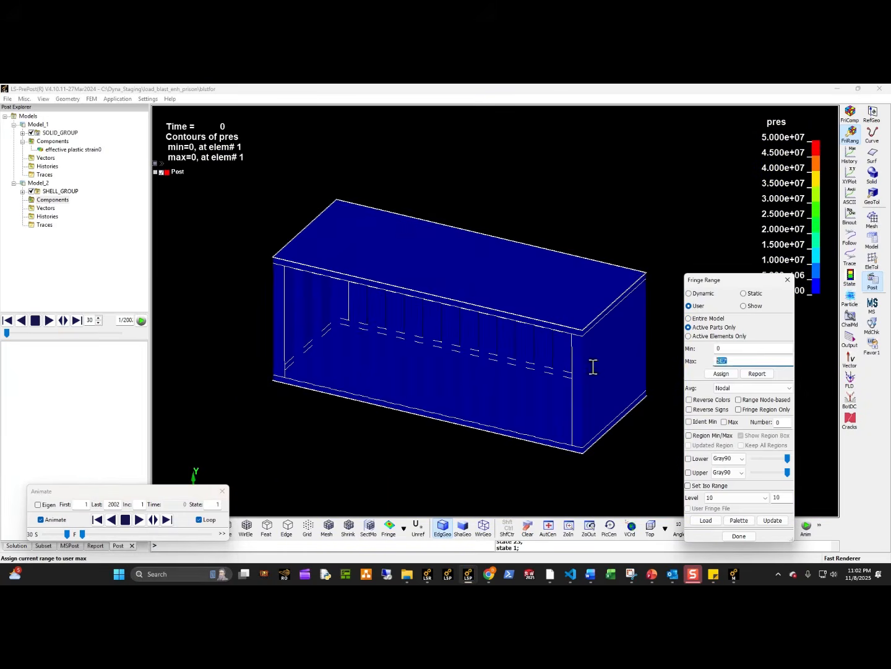
pyautogui.write('1E7')
pyautogui.press('Return')
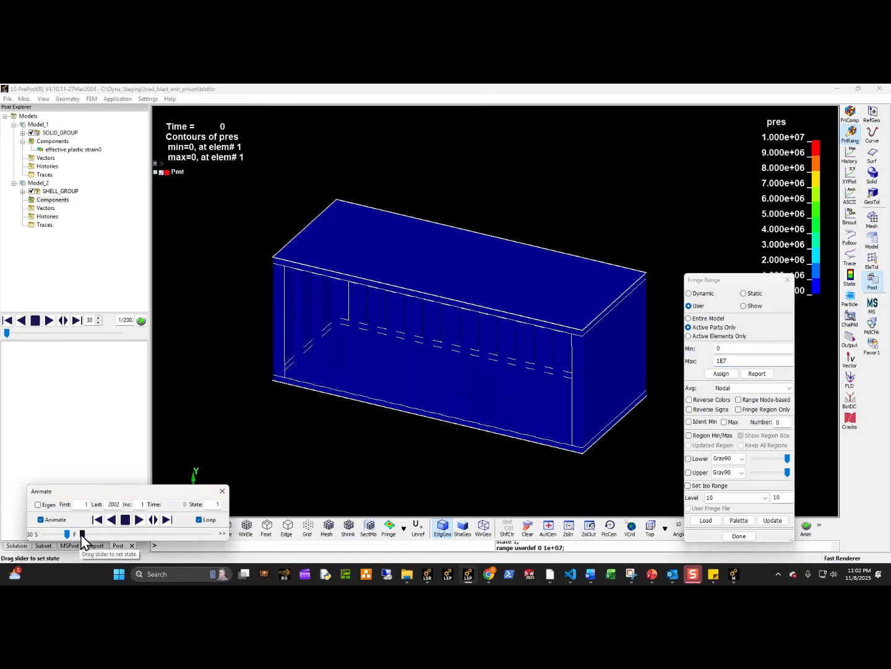
pyautogui.moveTo(82, 535); pyautogui.dragTo(60, 533)
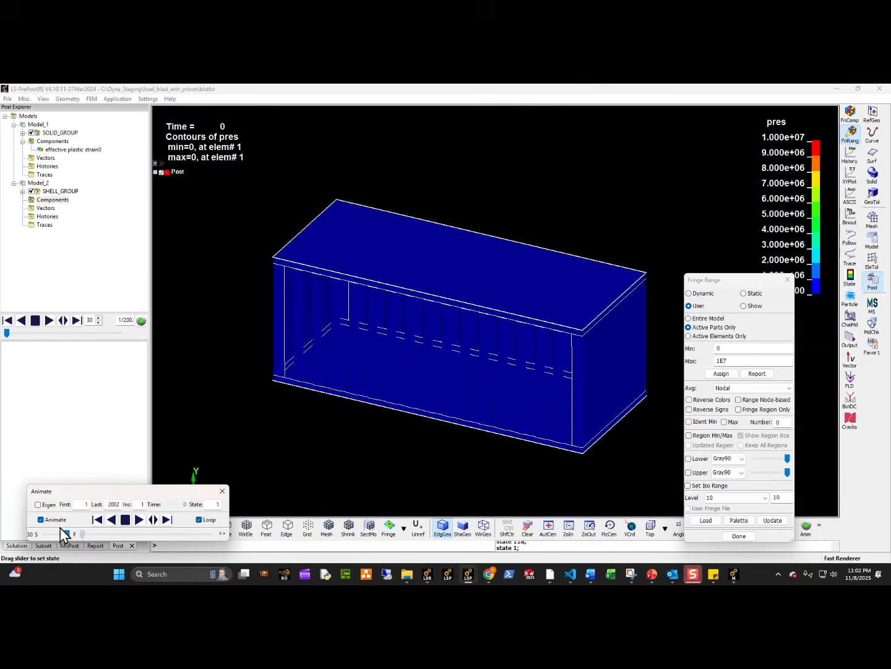
# Switch to the PowerPoint presentation Blast_Overview_Load_Blast_Enhanced_rev00.pptx and go back to its first slide thumbnails.
pyautogui.click(653, 574)
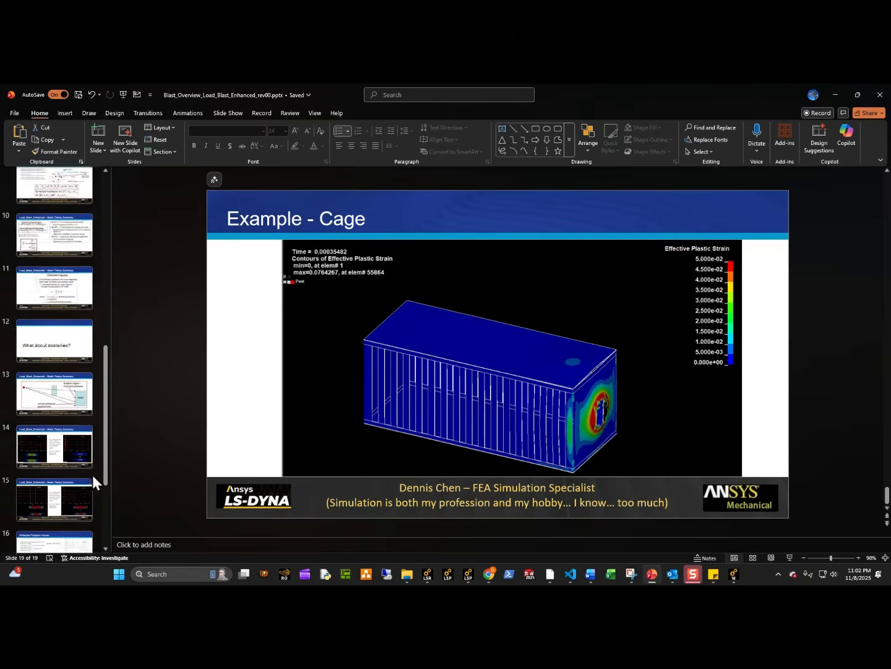
pyautogui.scroll(10, 92, 475)
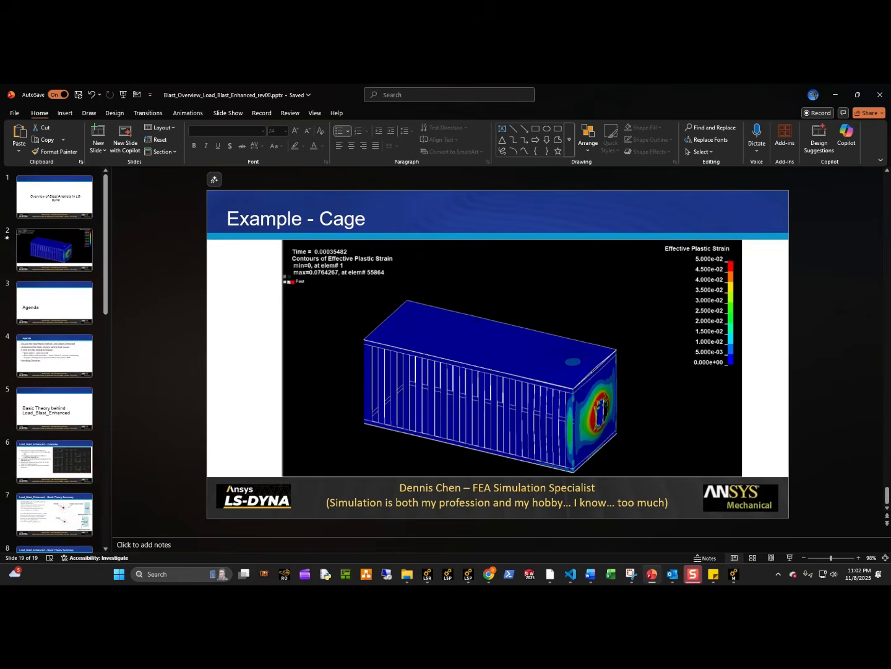